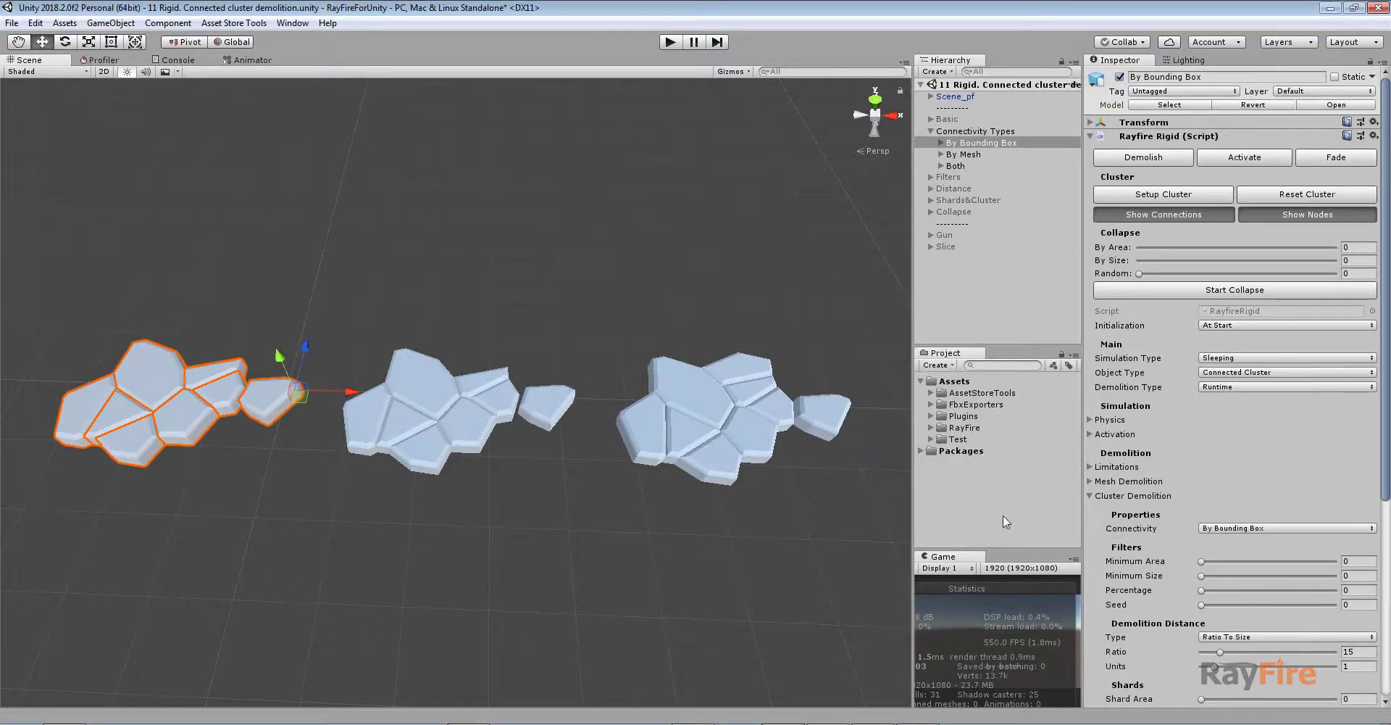
Check the Connectivity options of the By Bounding Box cluster and examine its shards from several angles.
{"action": "left_click", "coordinate": [1236, 530]}
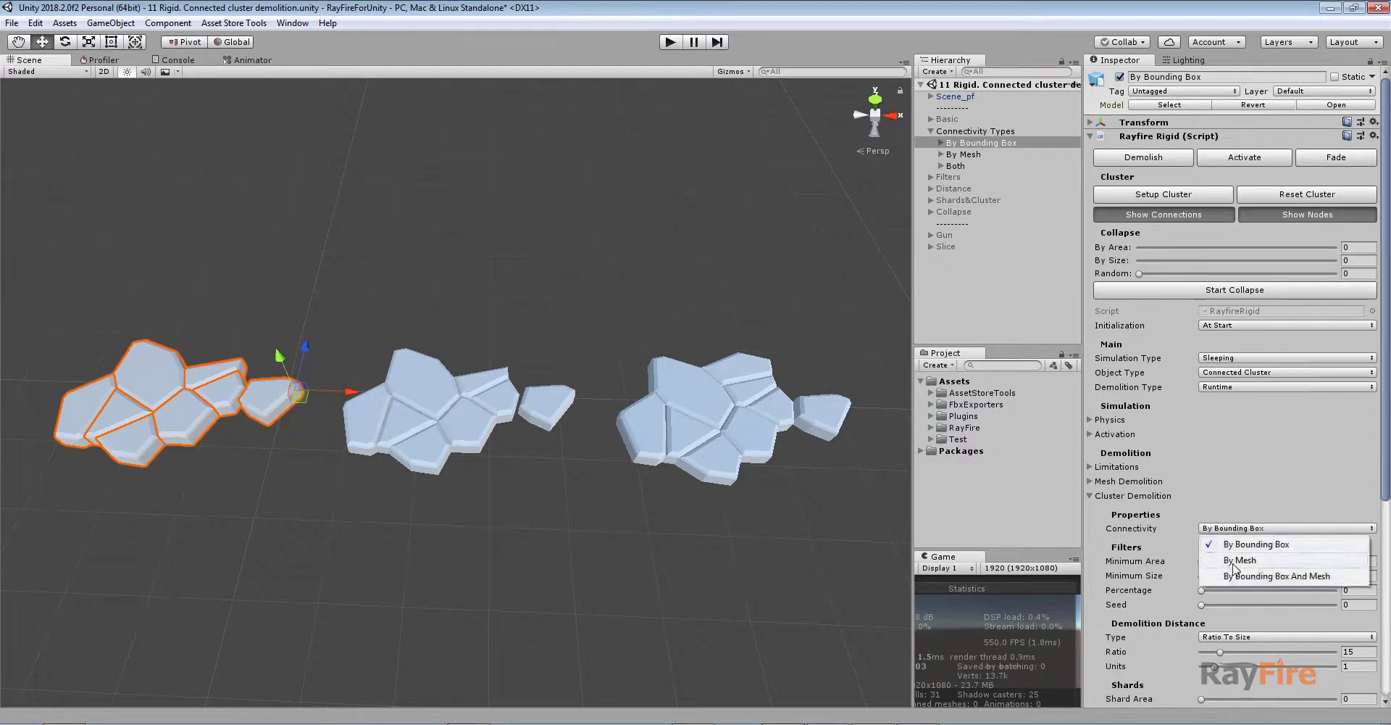
{"action": "left_click", "coordinate": [245, 481]}
{"action": "left_click", "coordinate": [237, 389]}
{"action": "key", "text": "f"}
{"action": "scroll", "coordinate": [506, 399], "scroll_direction": "up", "scroll_amount": 6}
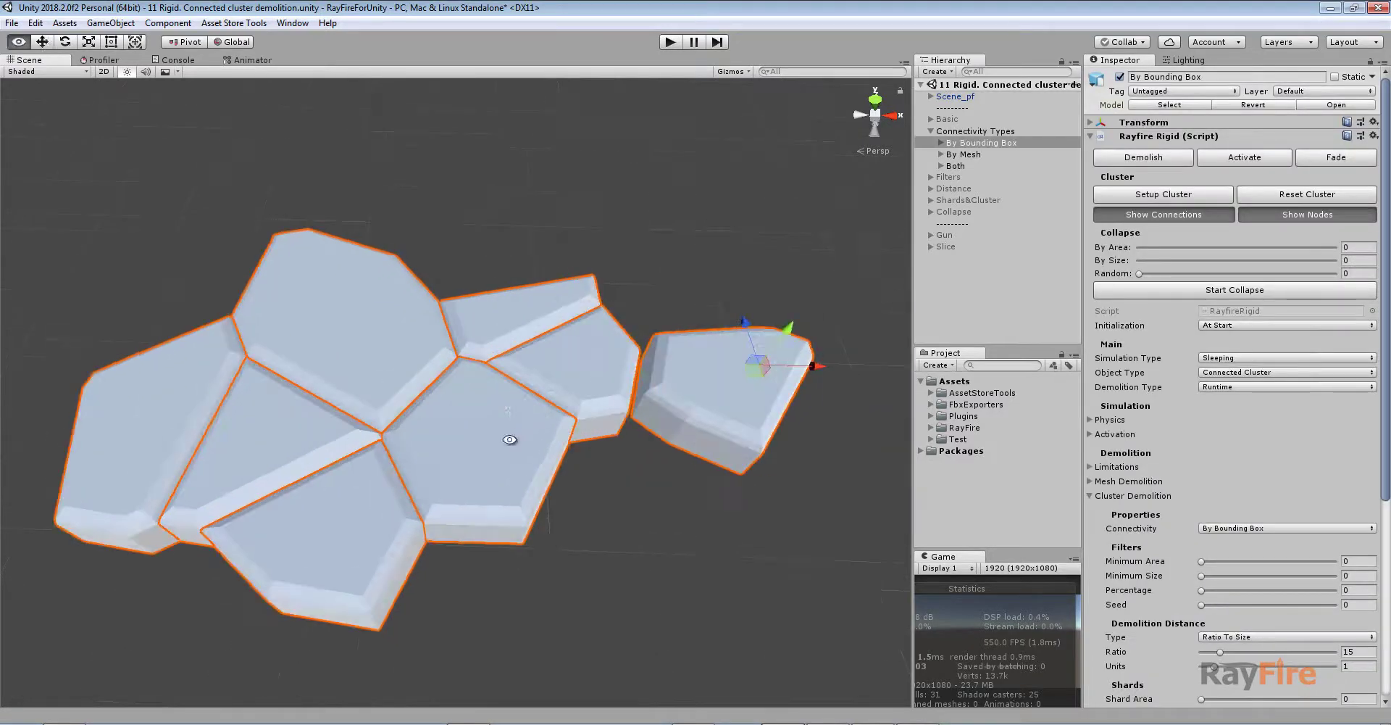
{"action": "left_click_drag", "start_coordinate": [509, 437], "coordinate": [510, 503], "text": "alt"}
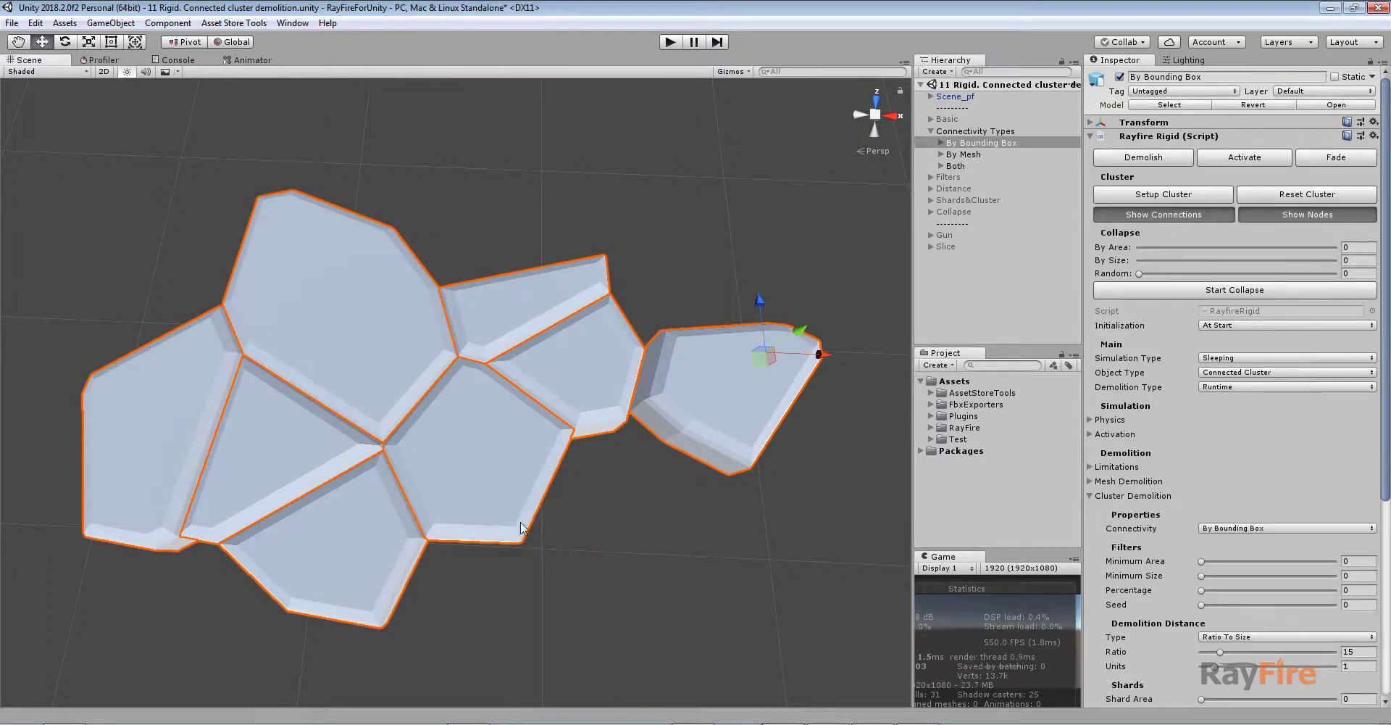
{"action": "left_click_drag", "start_coordinate": [522, 527], "coordinate": [666, 442], "text": "alt"}
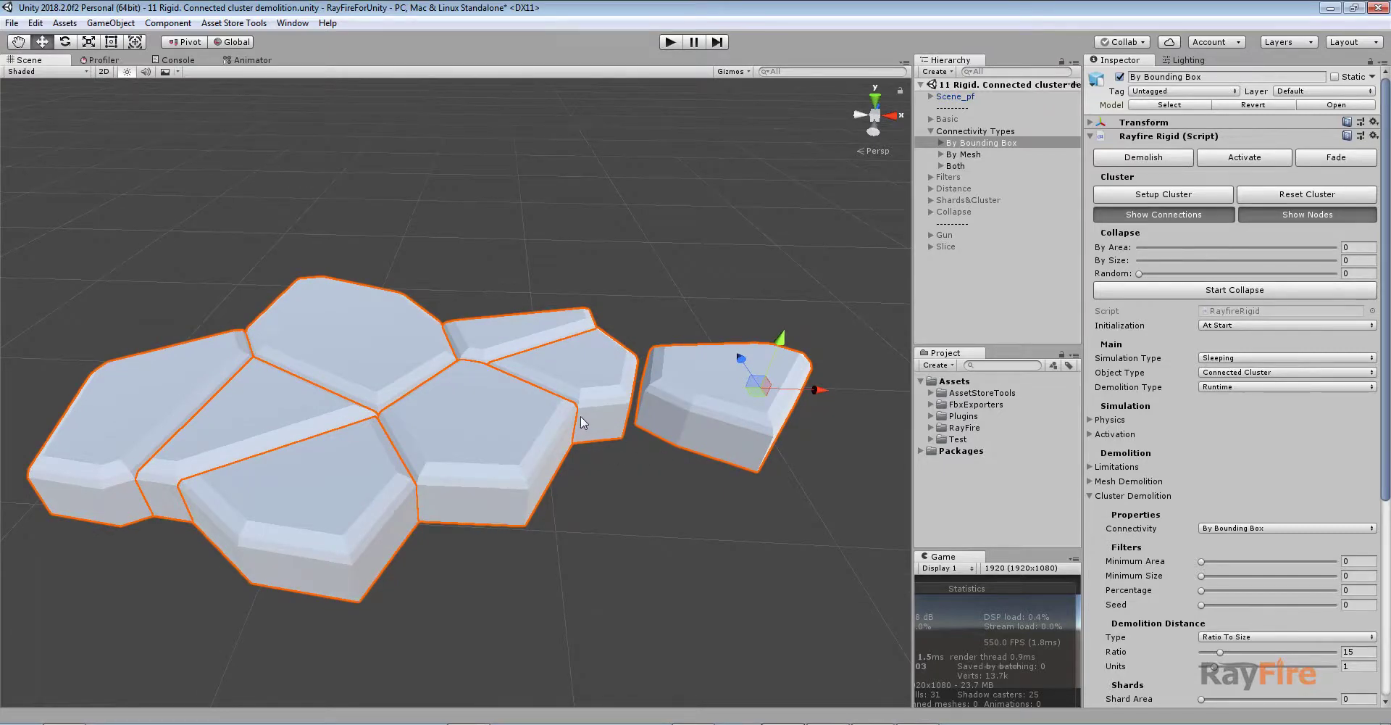
{"action": "scroll", "coordinate": [581, 416], "scroll_direction": "down", "scroll_amount": 4}
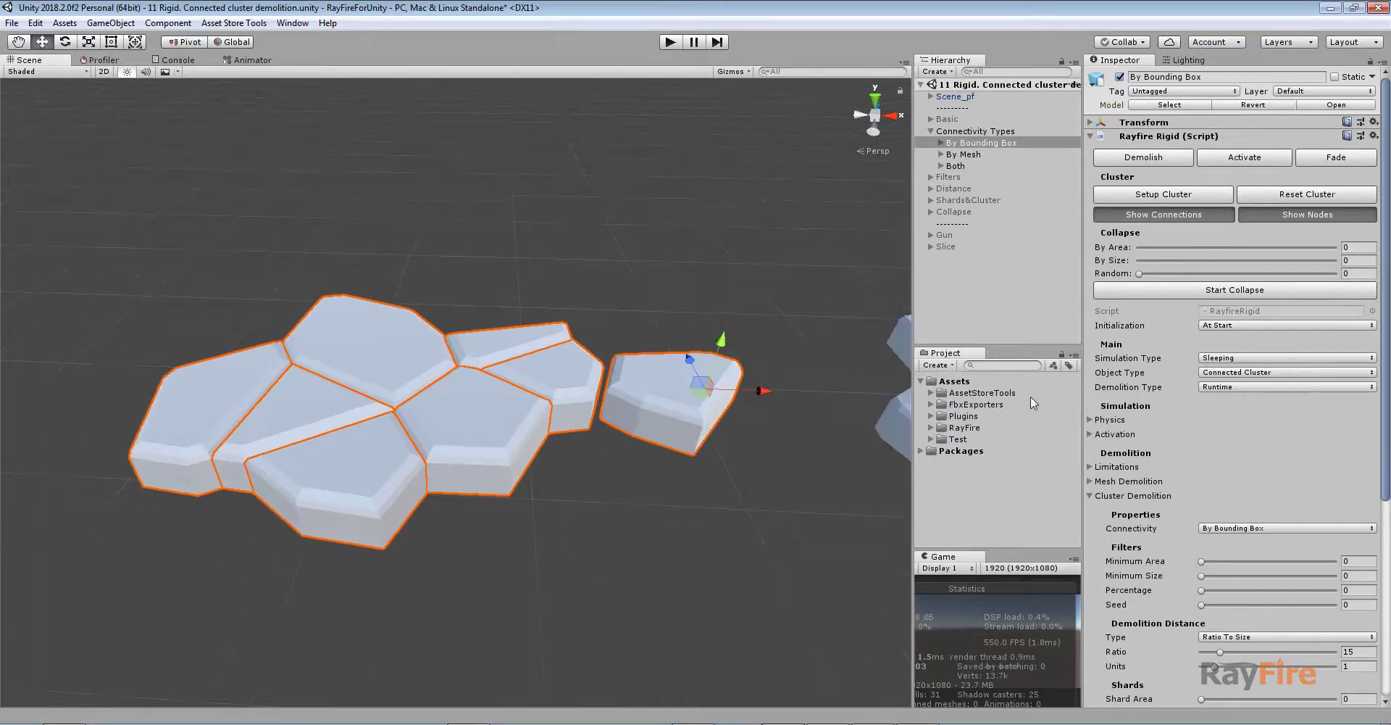
Set up the By Bounding Box cluster and examine the connection between the outlying shard Box001_s_587 and its neighbour.
{"action": "left_click", "coordinate": [1134, 196]}
{"action": "left_click_drag", "start_coordinate": [531, 177], "coordinate": [484, 414], "text": "alt"}
{"action": "scroll", "coordinate": [468, 412], "scroll_direction": "up", "scroll_amount": 5}
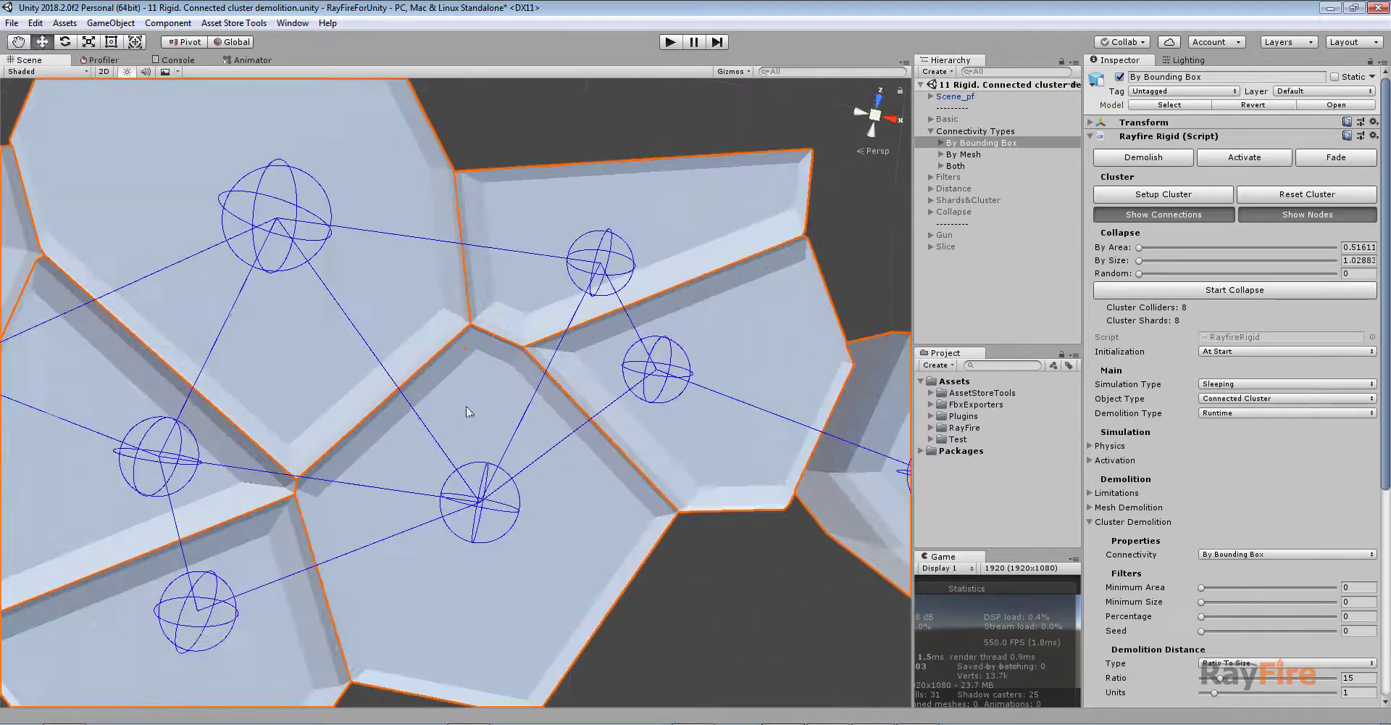
{"action": "scroll", "coordinate": [467, 412], "scroll_direction": "down", "scroll_amount": 5}
{"action": "scroll", "coordinate": [476, 312], "scroll_direction": "up", "scroll_amount": 8}
{"action": "left_click", "coordinate": [422, 317]}
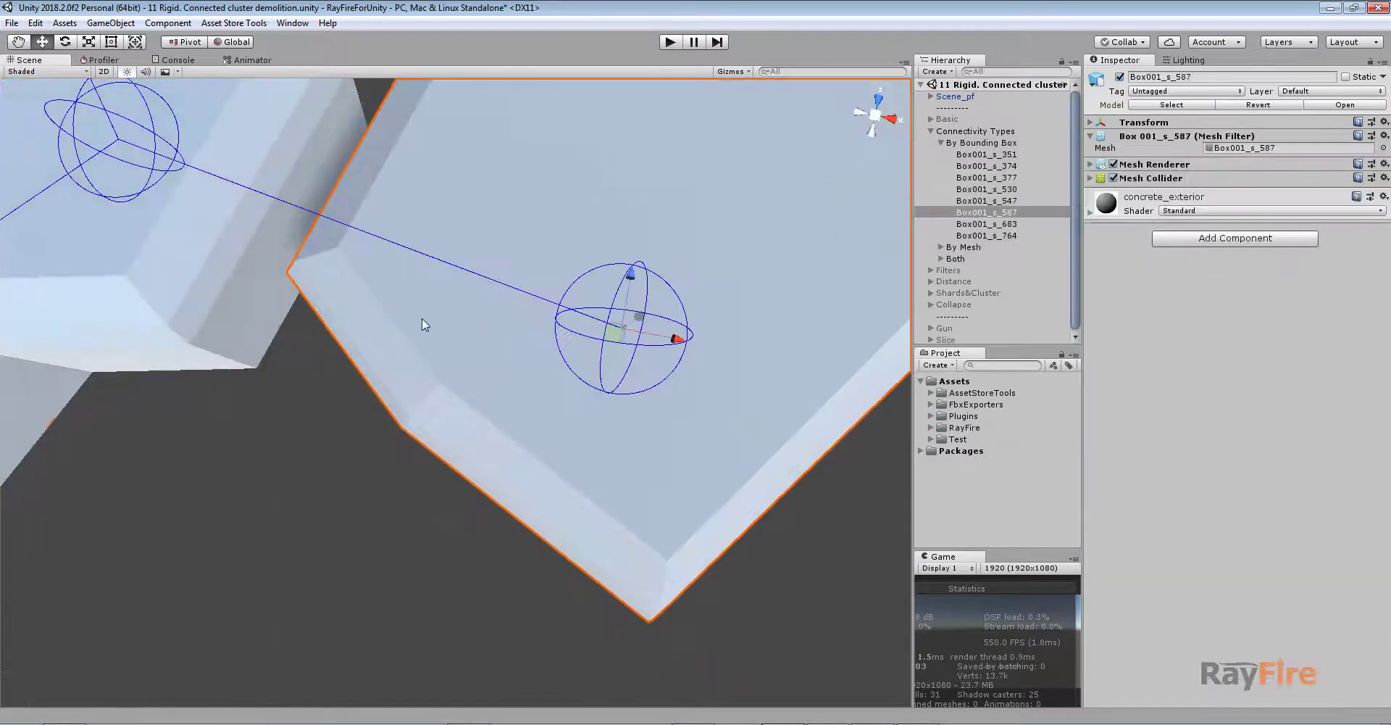
{"action": "middle_click_drag", "start_coordinate": [425, 324], "coordinate": [599, 490]}
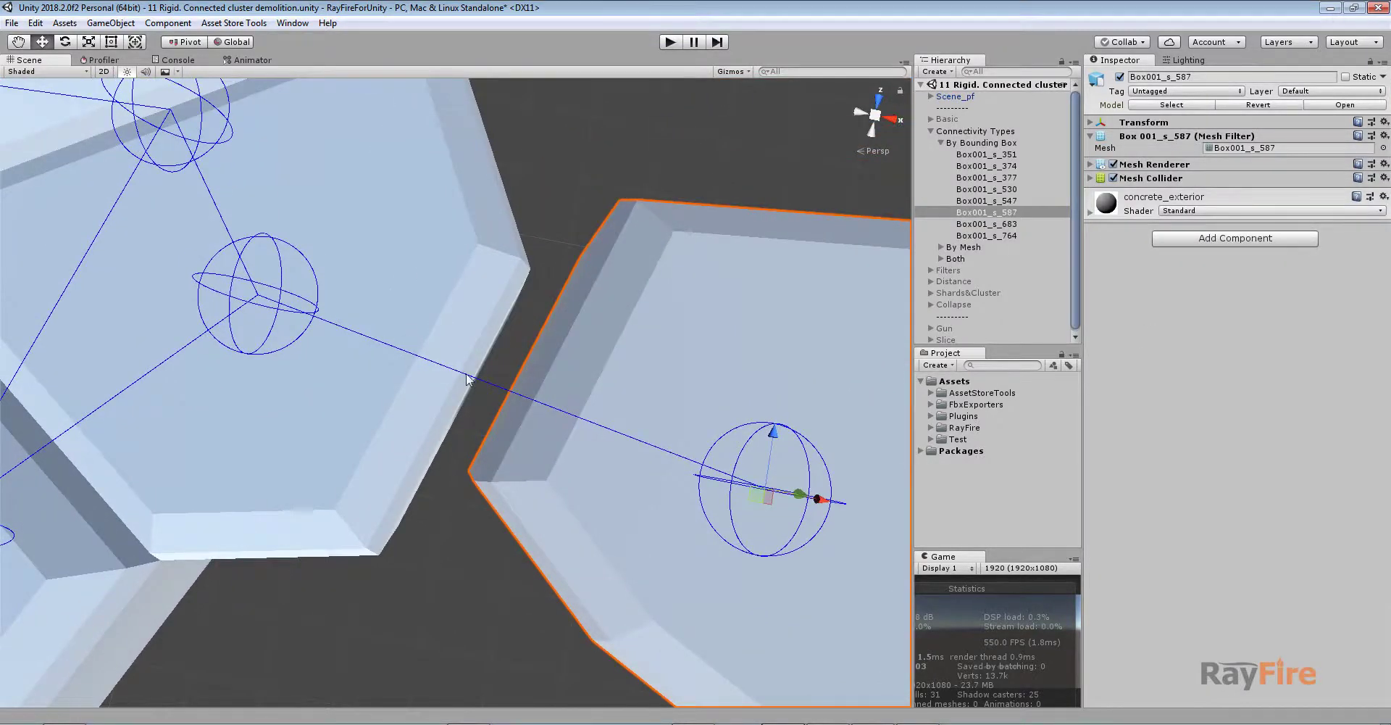
{"action": "scroll", "coordinate": [468, 377], "scroll_direction": "down", "scroll_amount": 5}
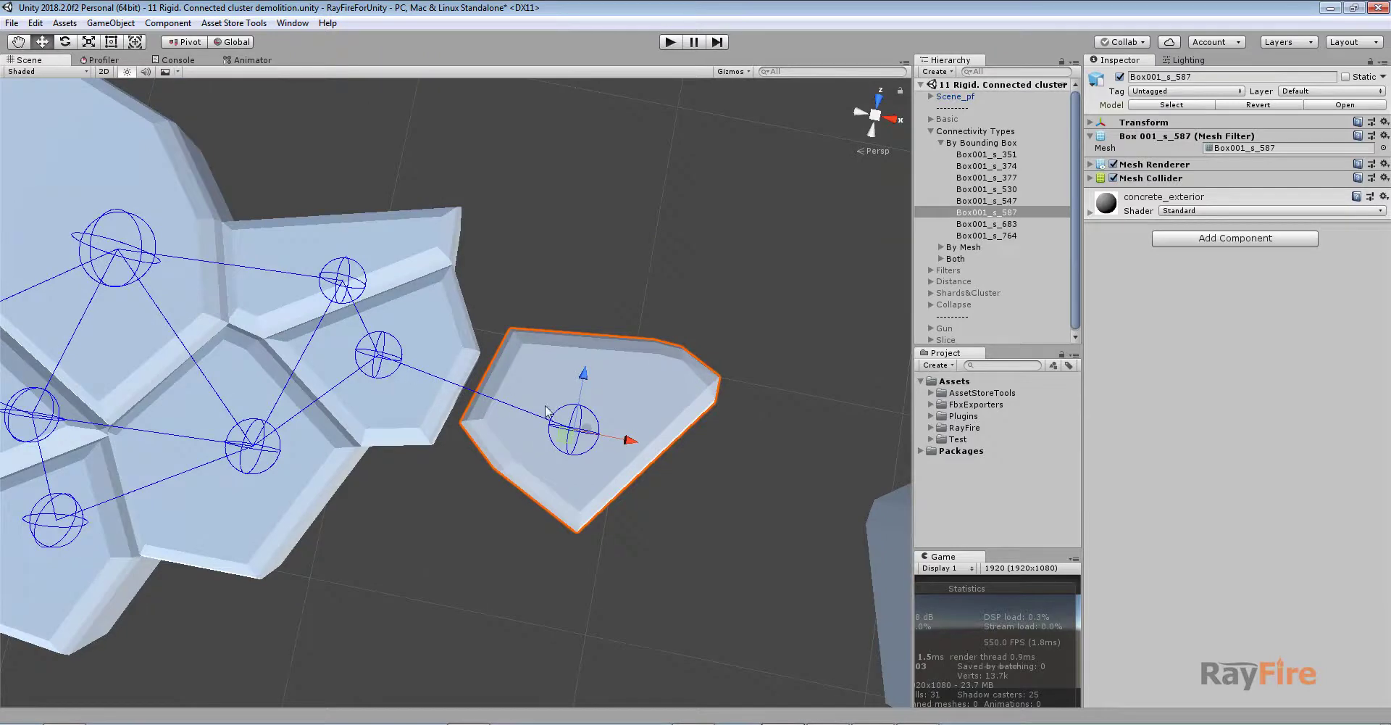
Move shard Box001_s_587 farther away from the other shards and set up the By Bounding Box cluster again.
{"action": "left_click", "coordinate": [654, 381]}
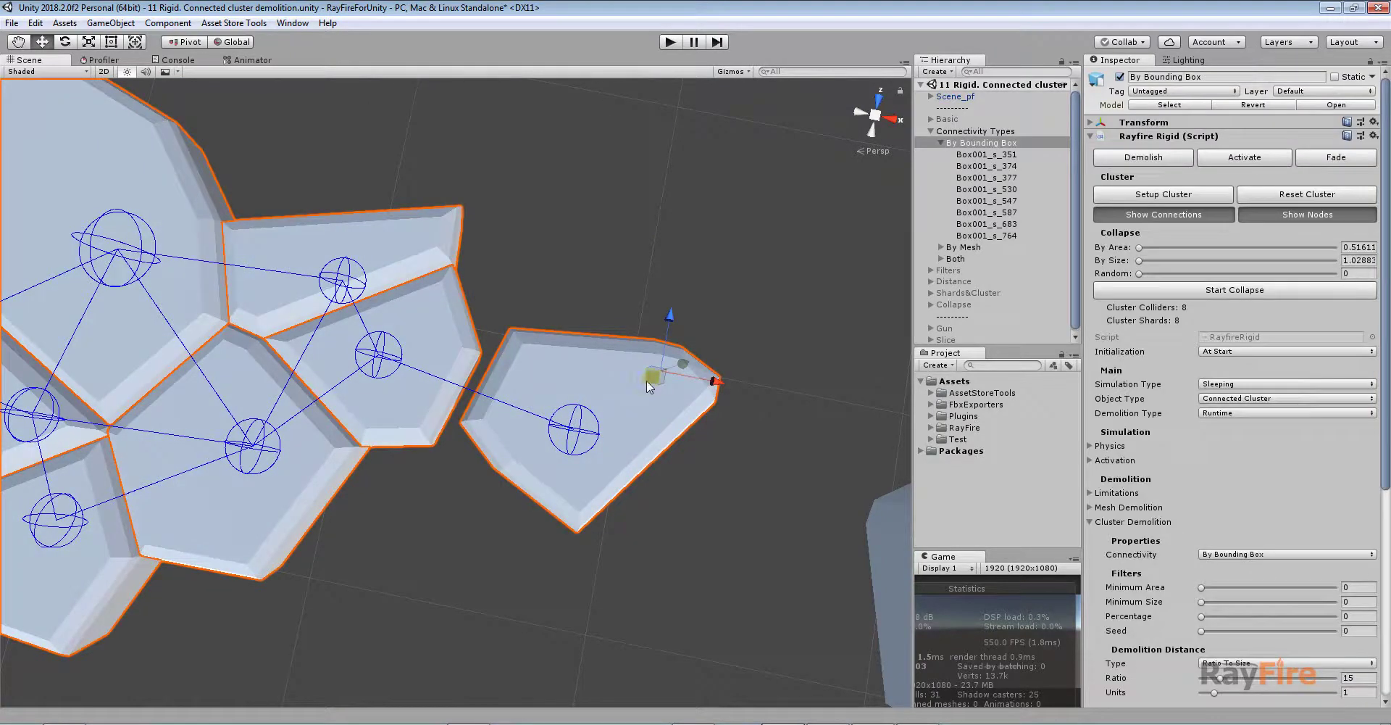
{"action": "left_click", "coordinate": [620, 381]}
{"action": "left_click_drag", "start_coordinate": [566, 437], "coordinate": [638, 439]}
{"action": "left_click", "coordinate": [492, 301]}
{"action": "left_click", "coordinate": [458, 292]}
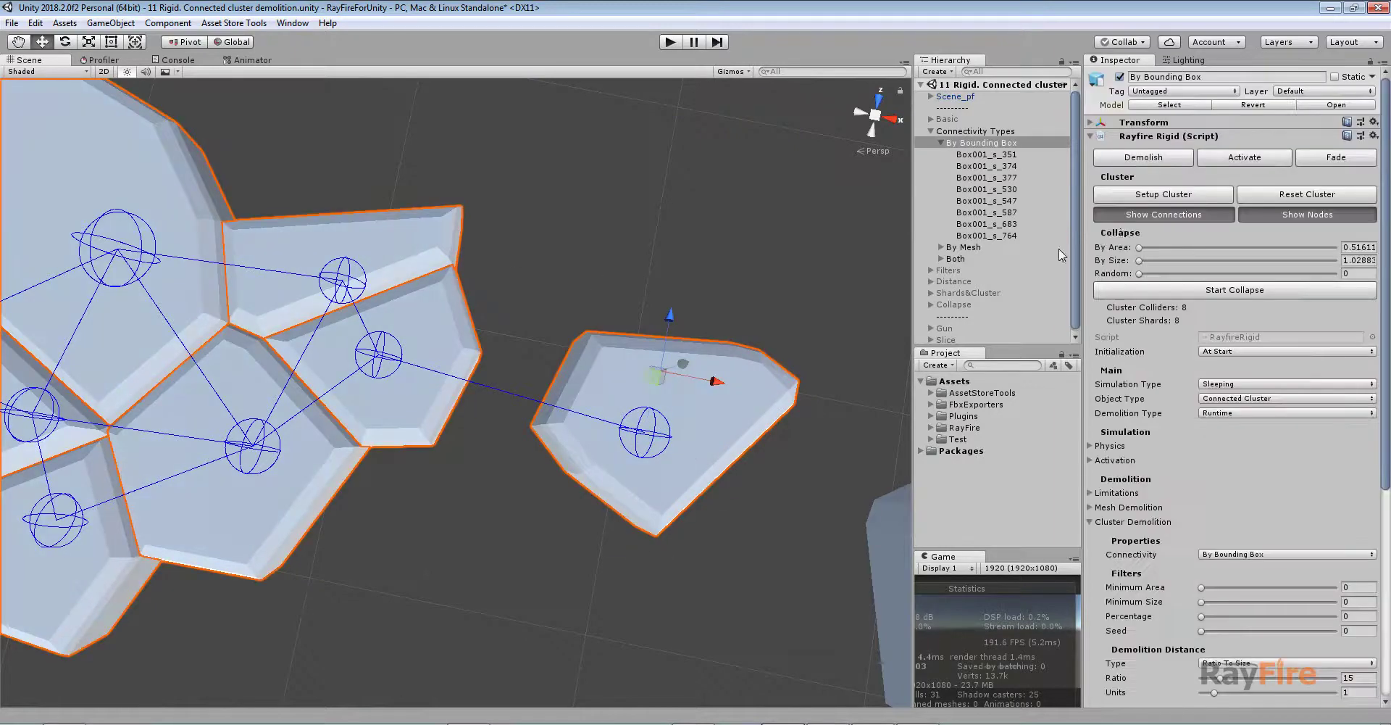
{"action": "left_click", "coordinate": [1174, 200]}
{"action": "left_click_drag", "start_coordinate": [446, 378], "coordinate": [498, 314], "text": "alt"}
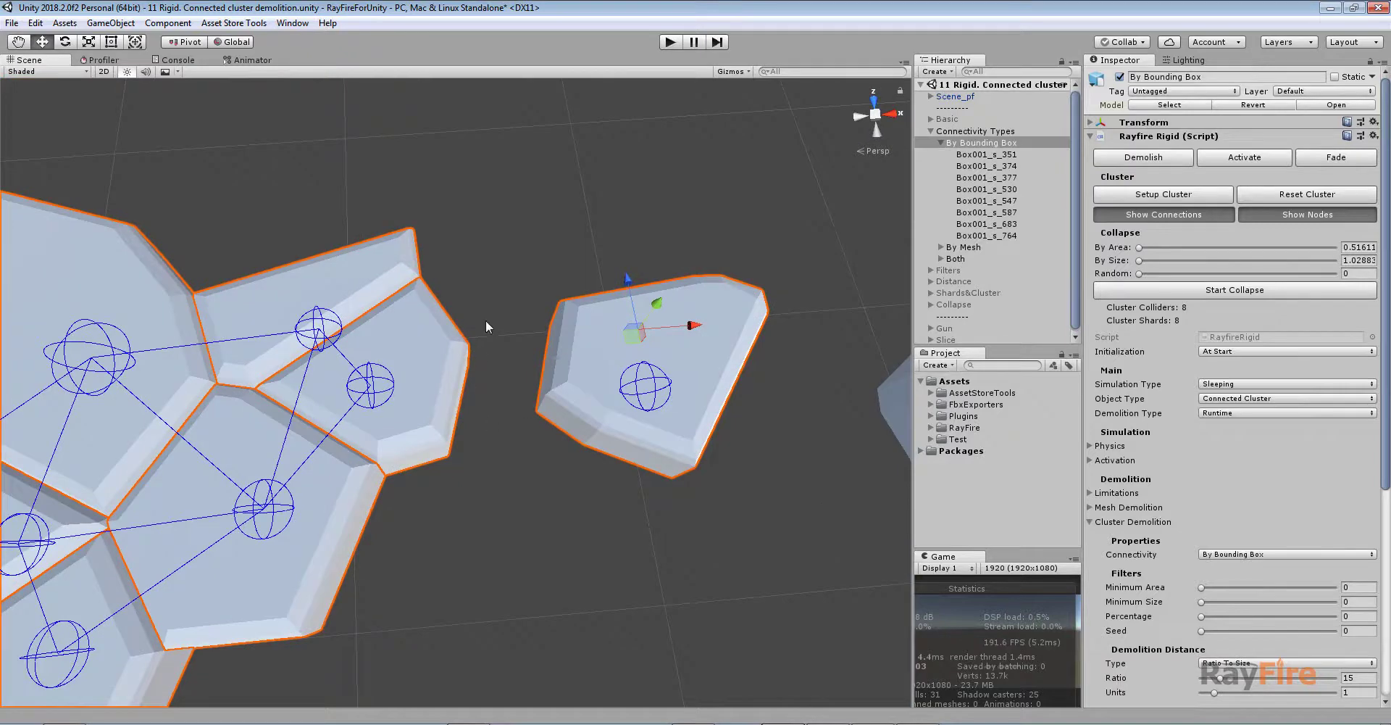
Move shard Box001_s_587 back close to its neighbour, set up the By Bounding Box cluster again and examine the connection.
{"action": "left_click", "coordinate": [542, 262]}
{"action": "left_click", "coordinate": [596, 393]}
{"action": "left_click", "coordinate": [596, 393]}
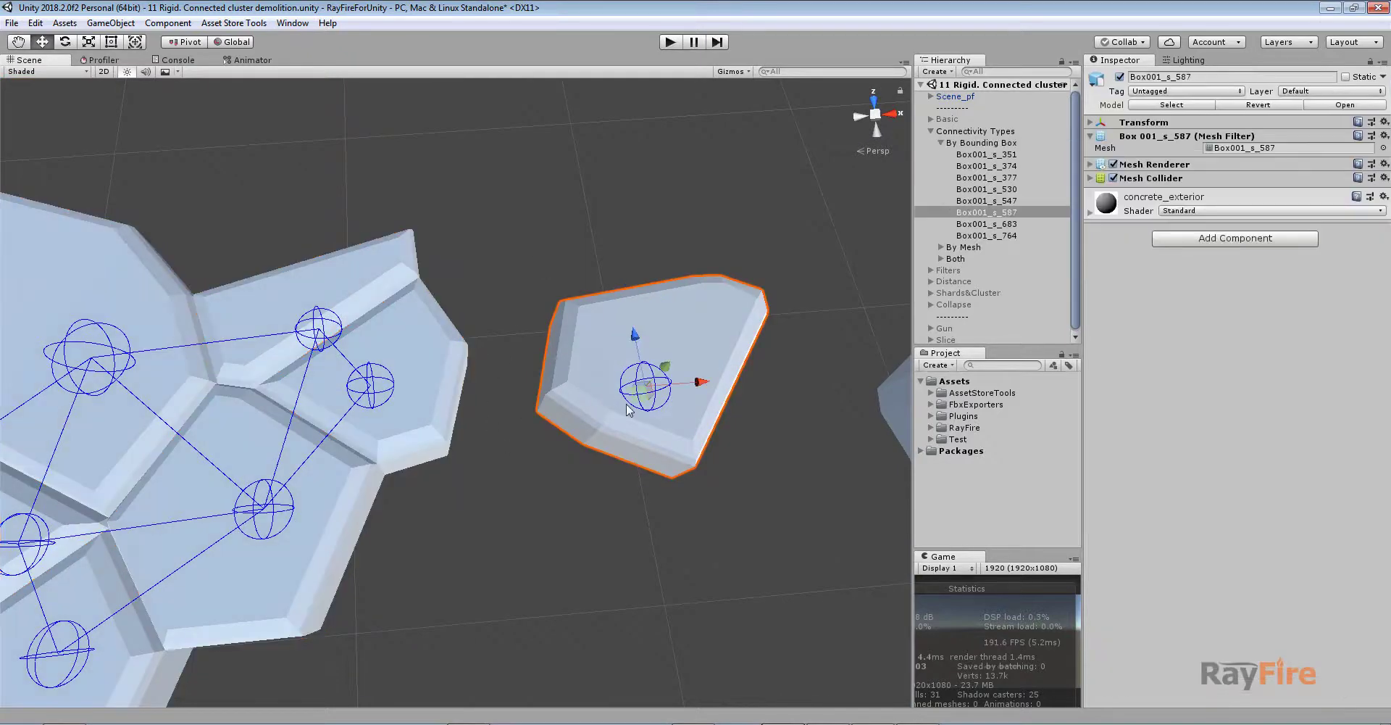
{"action": "left_click_drag", "start_coordinate": [637, 398], "coordinate": [545, 433]}
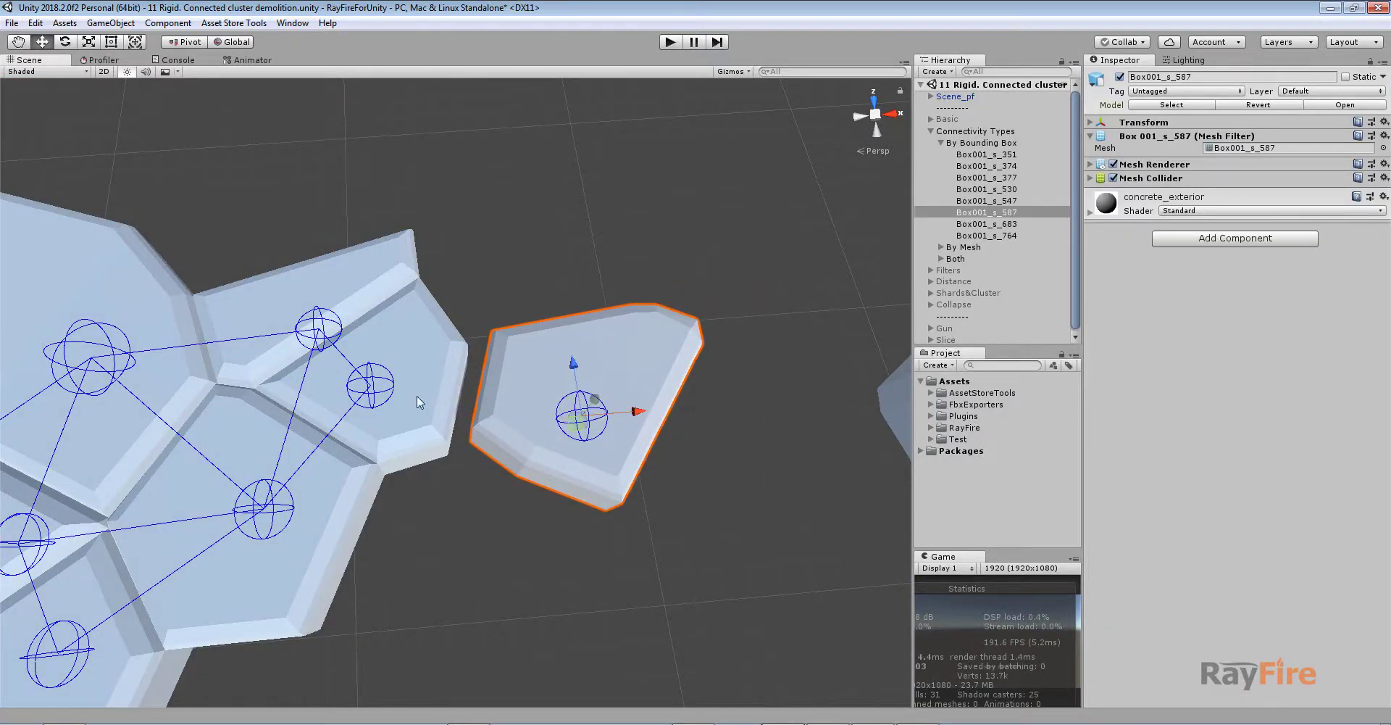
{"action": "left_click", "coordinate": [429, 350]}
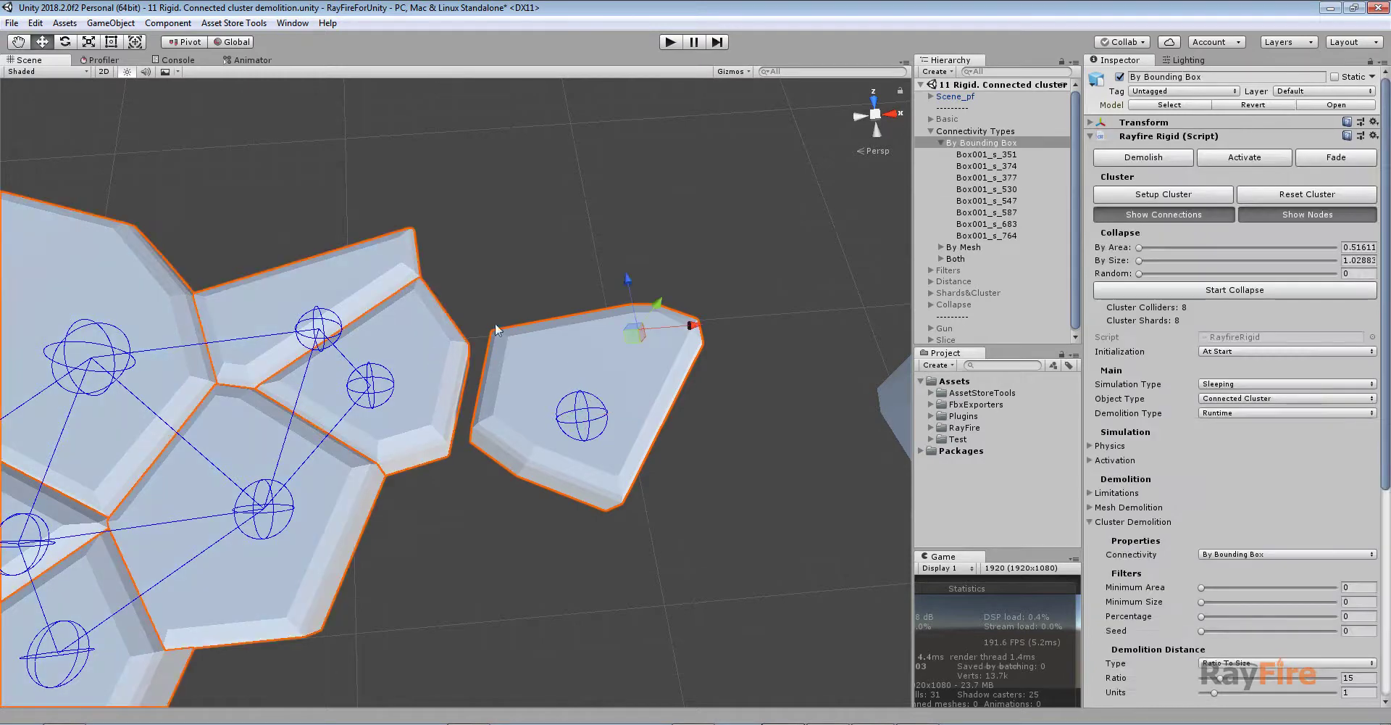
{"action": "left_click", "coordinate": [1176, 195]}
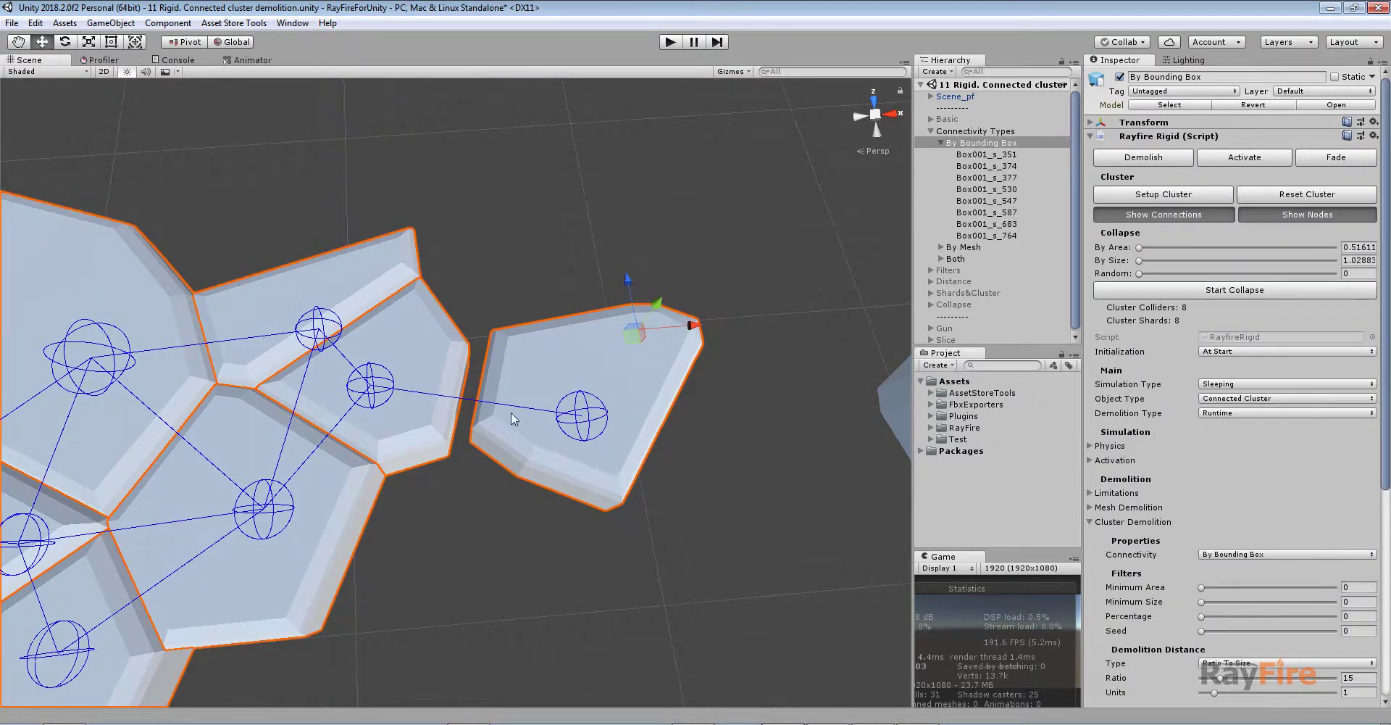
{"action": "scroll", "coordinate": [416, 400], "scroll_direction": "up", "scroll_amount": 5}
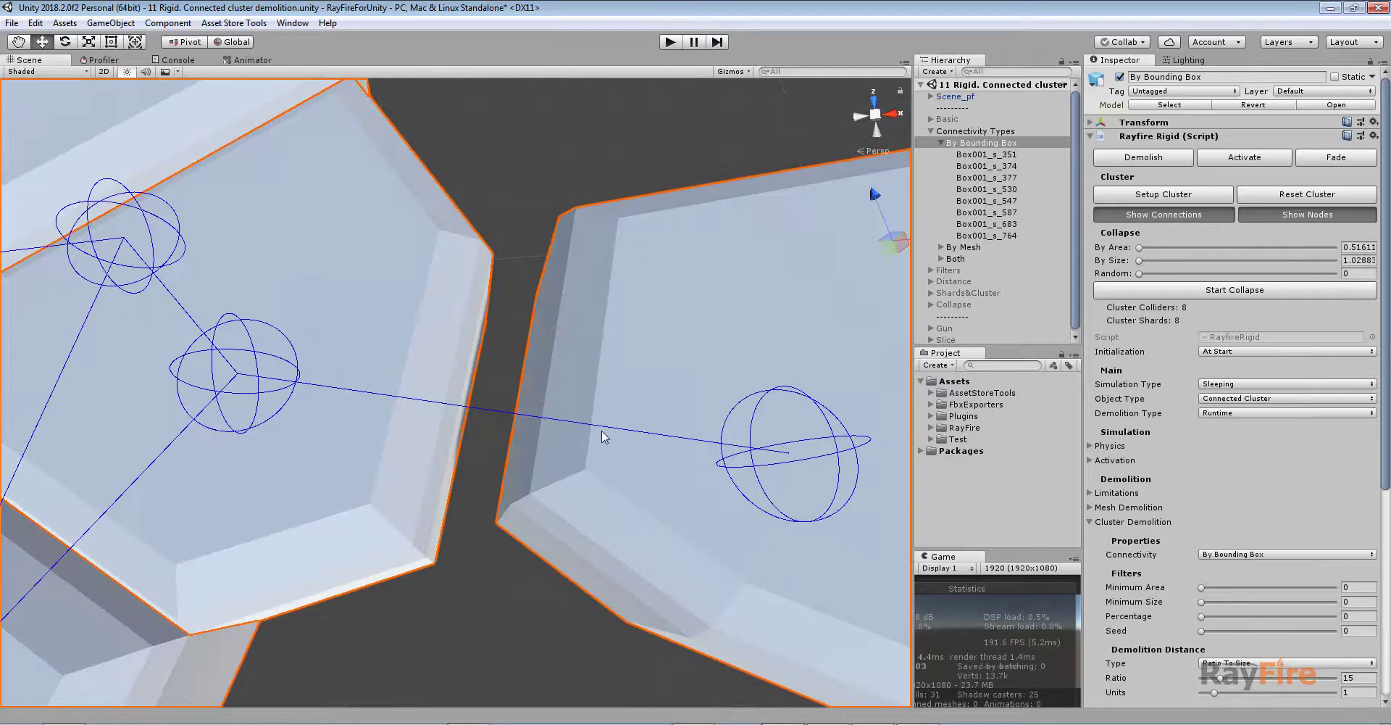
{"action": "scroll", "coordinate": [631, 438], "scroll_direction": "down", "scroll_amount": 6}
Select the By Mesh cluster and examine its shards from above and from underneath.
{"action": "left_click", "coordinate": [571, 355]}
{"action": "middle_click_drag", "start_coordinate": [782, 373], "coordinate": [555, 330]}
{"action": "left_click", "coordinate": [655, 373]}
{"action": "scroll", "coordinate": [556, 330], "scroll_direction": "up", "scroll_amount": 3}
{"action": "left_click_drag", "start_coordinate": [605, 437], "coordinate": [547, 311], "text": "alt"}
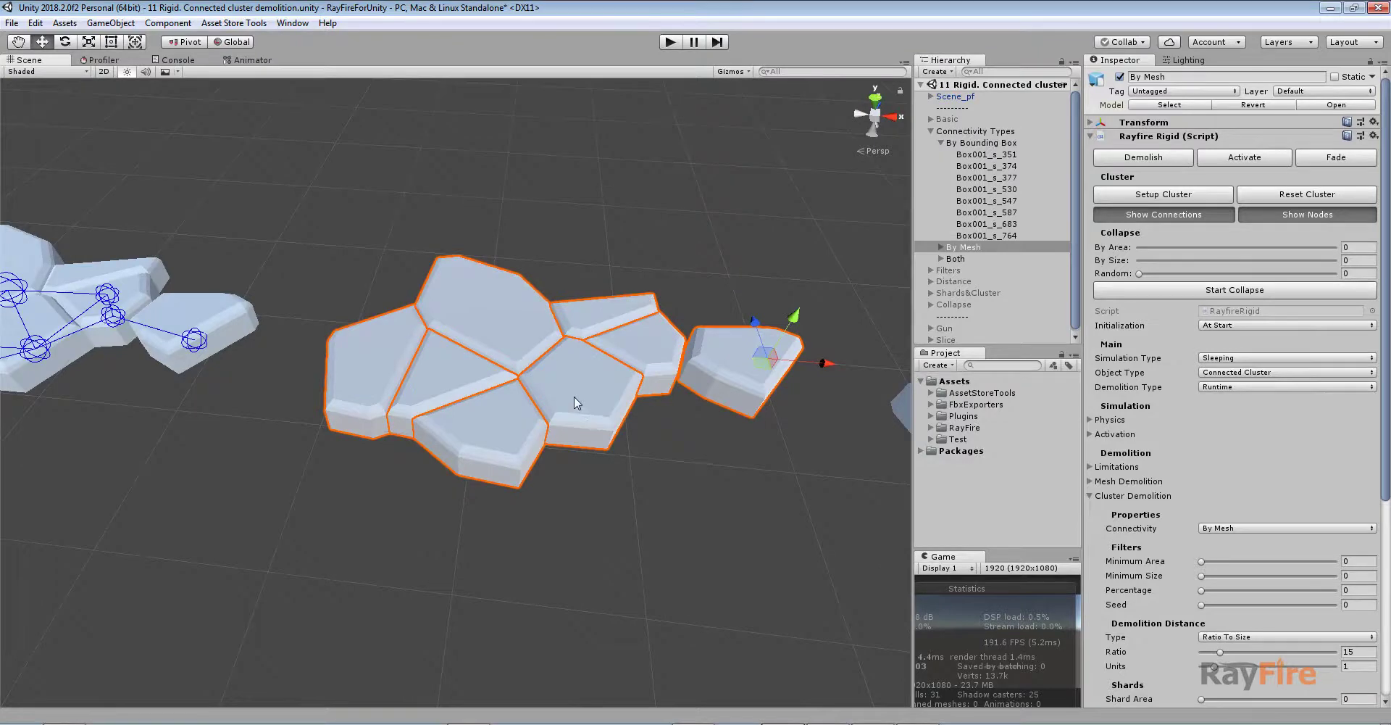
{"action": "middle_click_drag", "start_coordinate": [686, 418], "coordinate": [649, 435]}
{"action": "scroll", "coordinate": [649, 436], "scroll_direction": "up", "scroll_amount": 2}
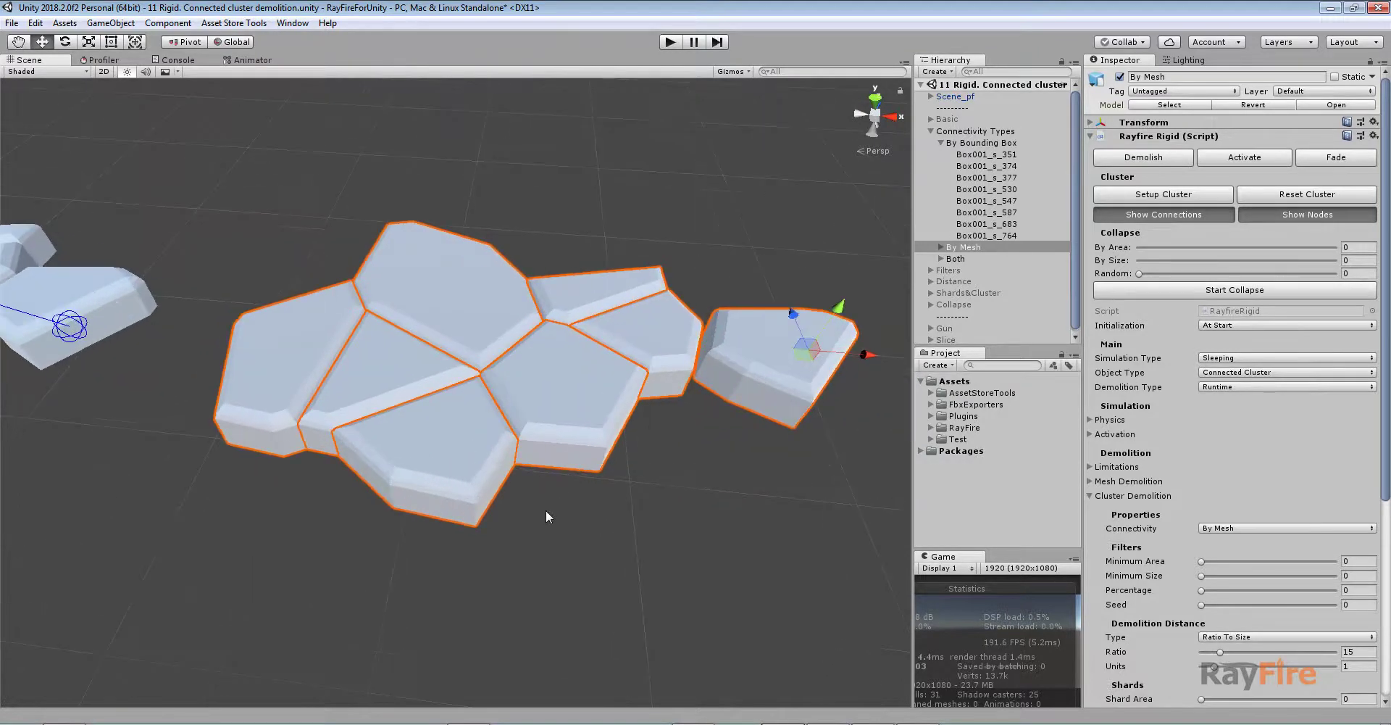
{"action": "left_click_drag", "start_coordinate": [547, 516], "coordinate": [542, 443], "text": "alt"}
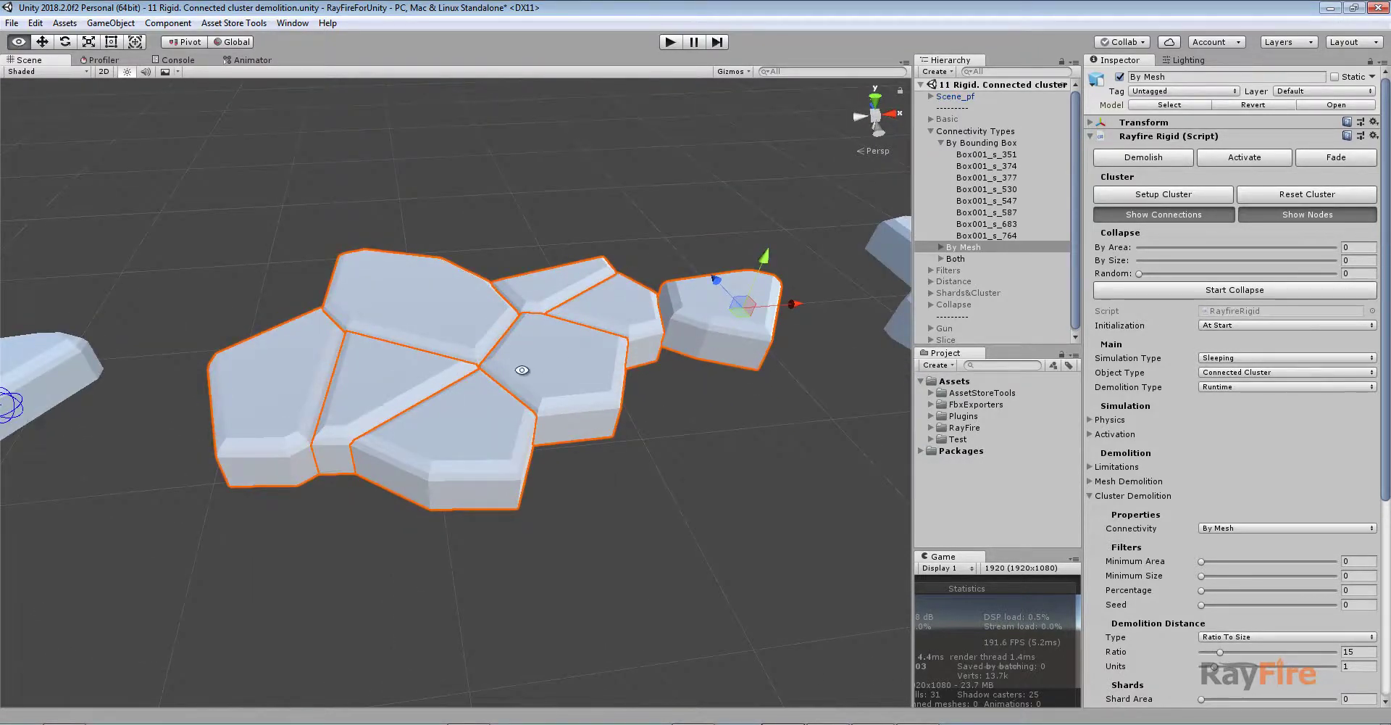
{"action": "left_click_drag", "start_coordinate": [523, 369], "coordinate": [393, 424], "text": "alt"}
{"action": "scroll", "coordinate": [390, 425], "scroll_direction": "up", "scroll_amount": 4}
Move shard Box001_s_530 of the By Mesh cluster away from its neighbours to expose the side faces between them.
{"action": "left_click", "coordinate": [368, 325]}
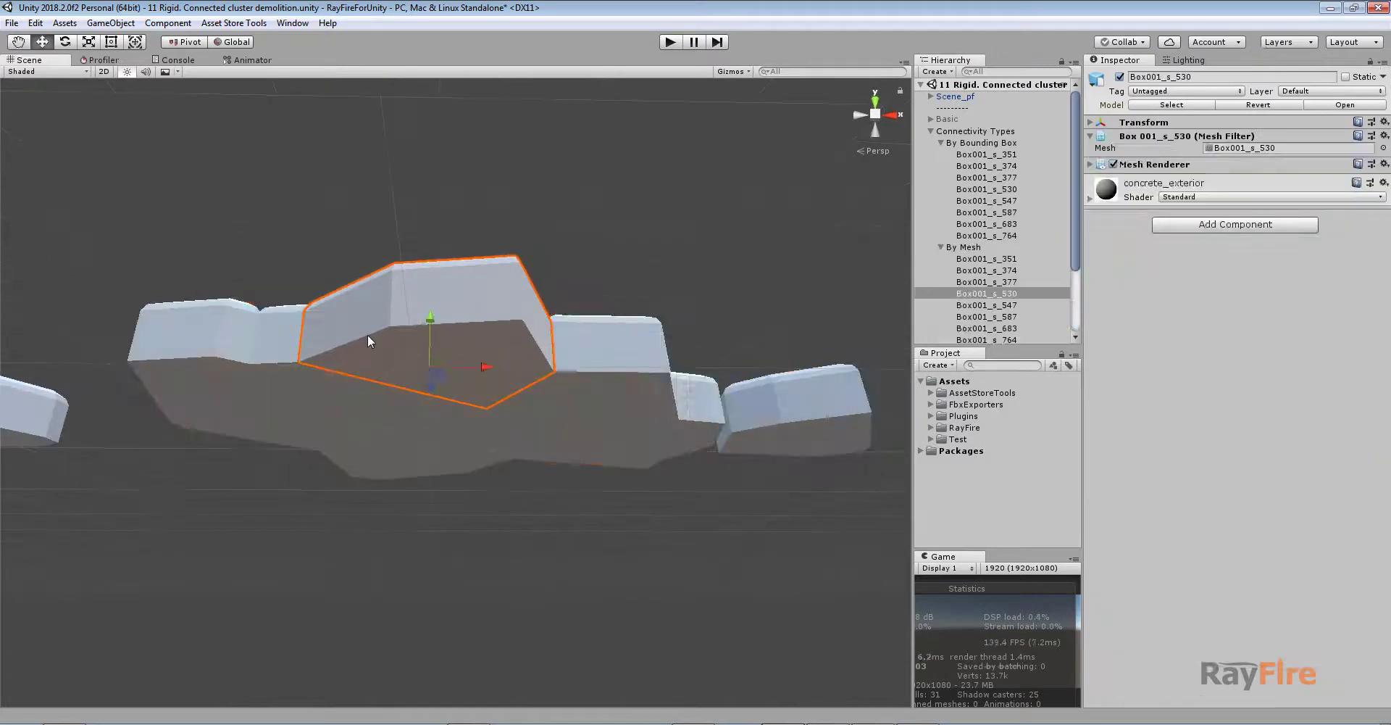
{"action": "key", "text": "f"}
{"action": "left_click_drag", "start_coordinate": [346, 449], "coordinate": [406, 247], "text": "alt"}
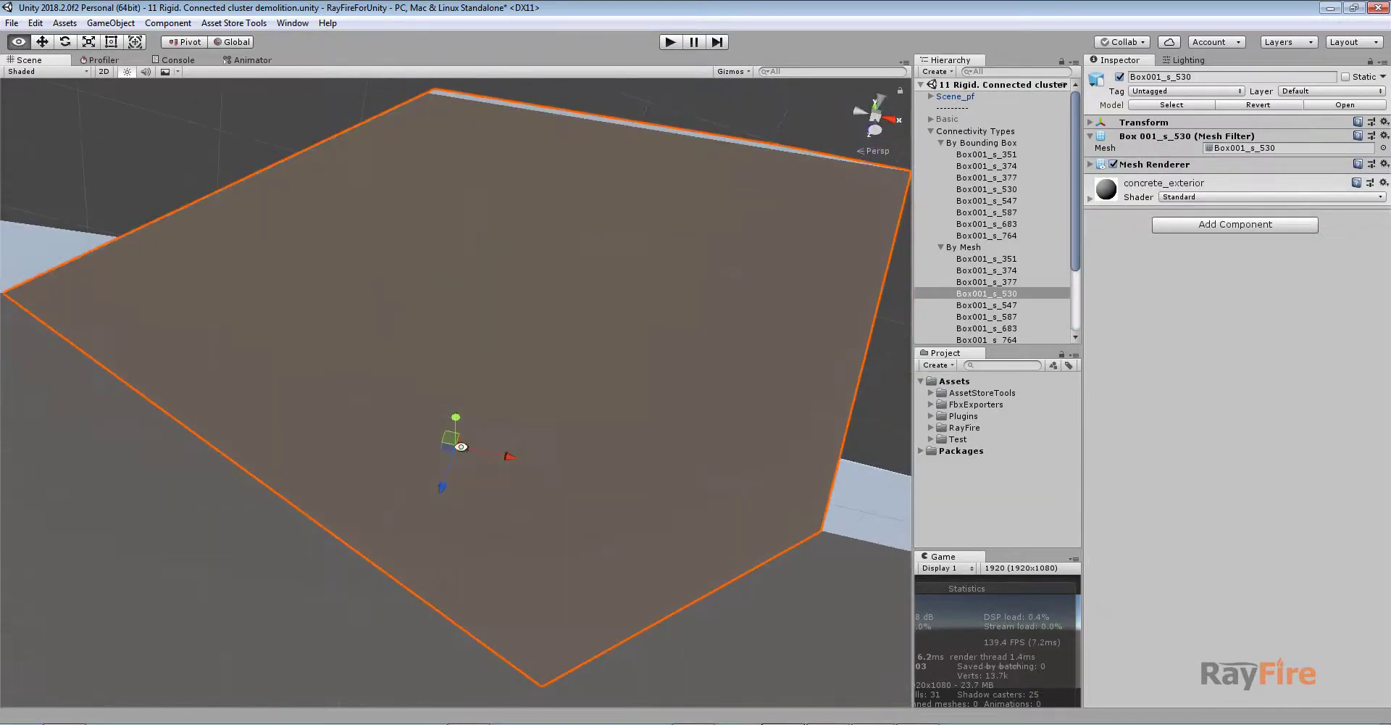
{"action": "left_click_drag", "start_coordinate": [449, 438], "coordinate": [583, 331]}
{"action": "left_click", "coordinate": [267, 493]}
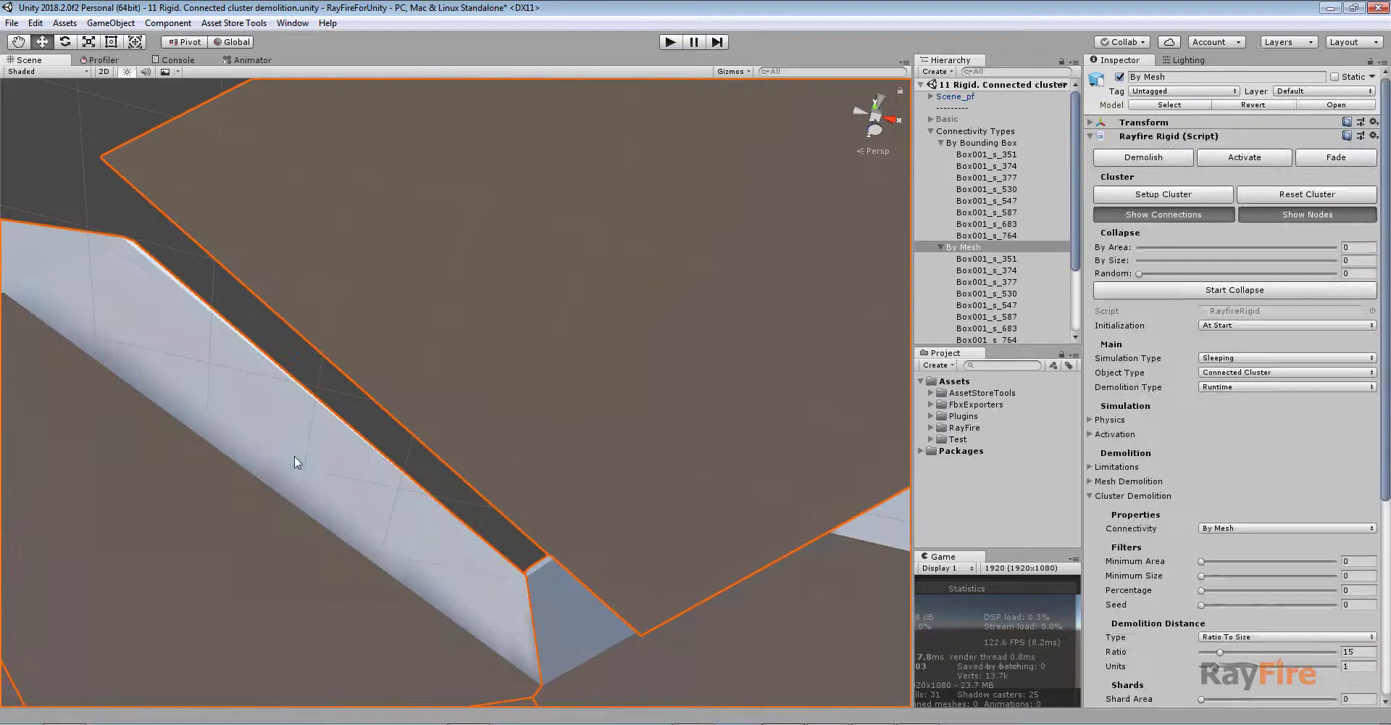
{"action": "left_click_drag", "start_coordinate": [295, 459], "coordinate": [431, 507], "text": "alt"}
Display the scene in Shaded Wireframe mode and inspect the side face of shard Box001_s_374 at the gap.
{"action": "left_click", "coordinate": [43, 71]}
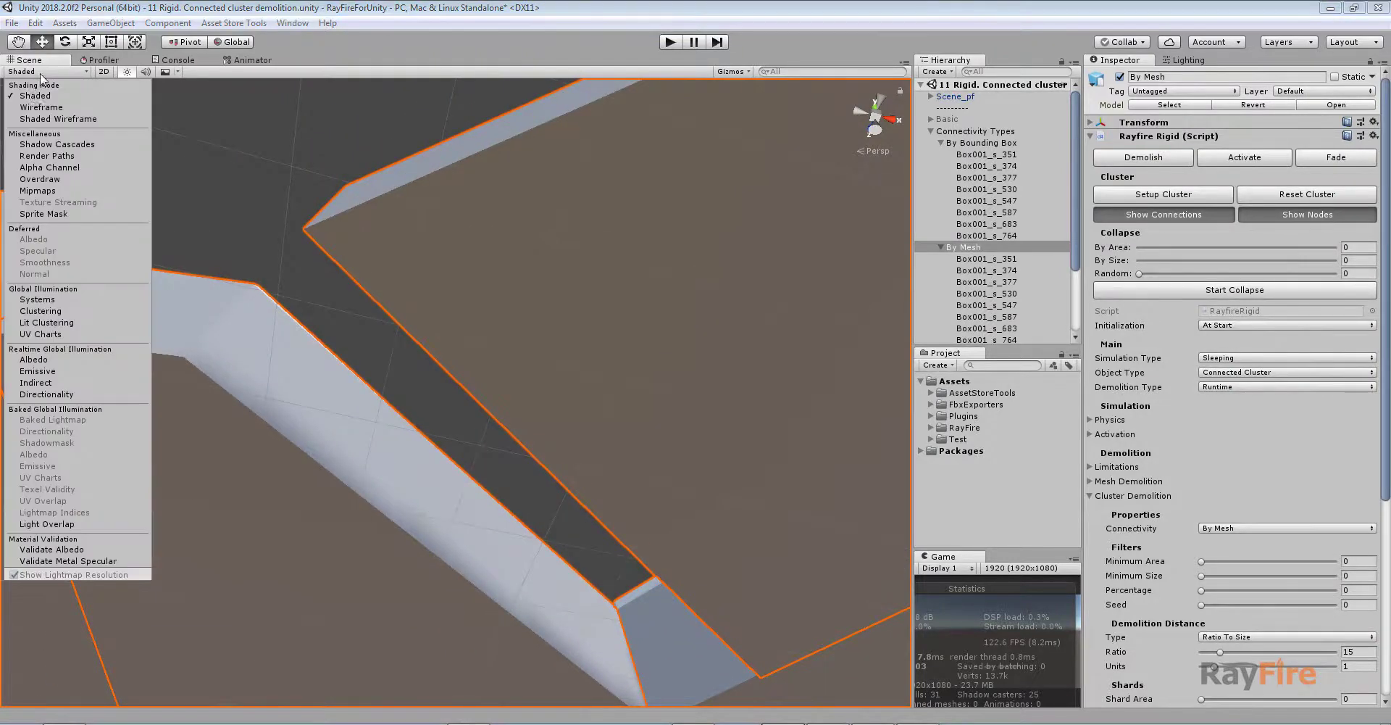
{"action": "left_click", "coordinate": [43, 125]}
{"action": "left_click", "coordinate": [233, 329]}
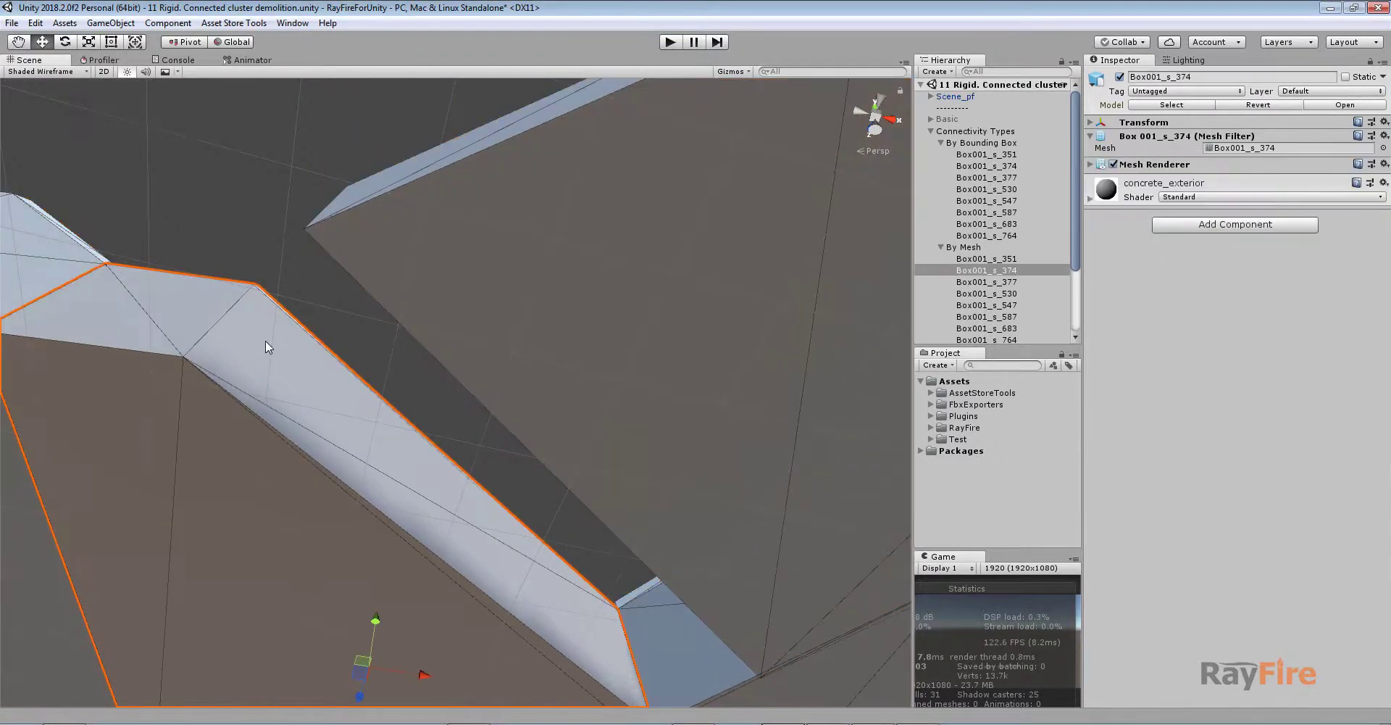
{"action": "left_click", "coordinate": [484, 562]}
Examine the triangles on the facing sides of shard Box001_s_530 and its neighbours in the By Mesh cluster.
{"action": "left_click_drag", "start_coordinate": [488, 555], "coordinate": [633, 667], "text": "alt"}
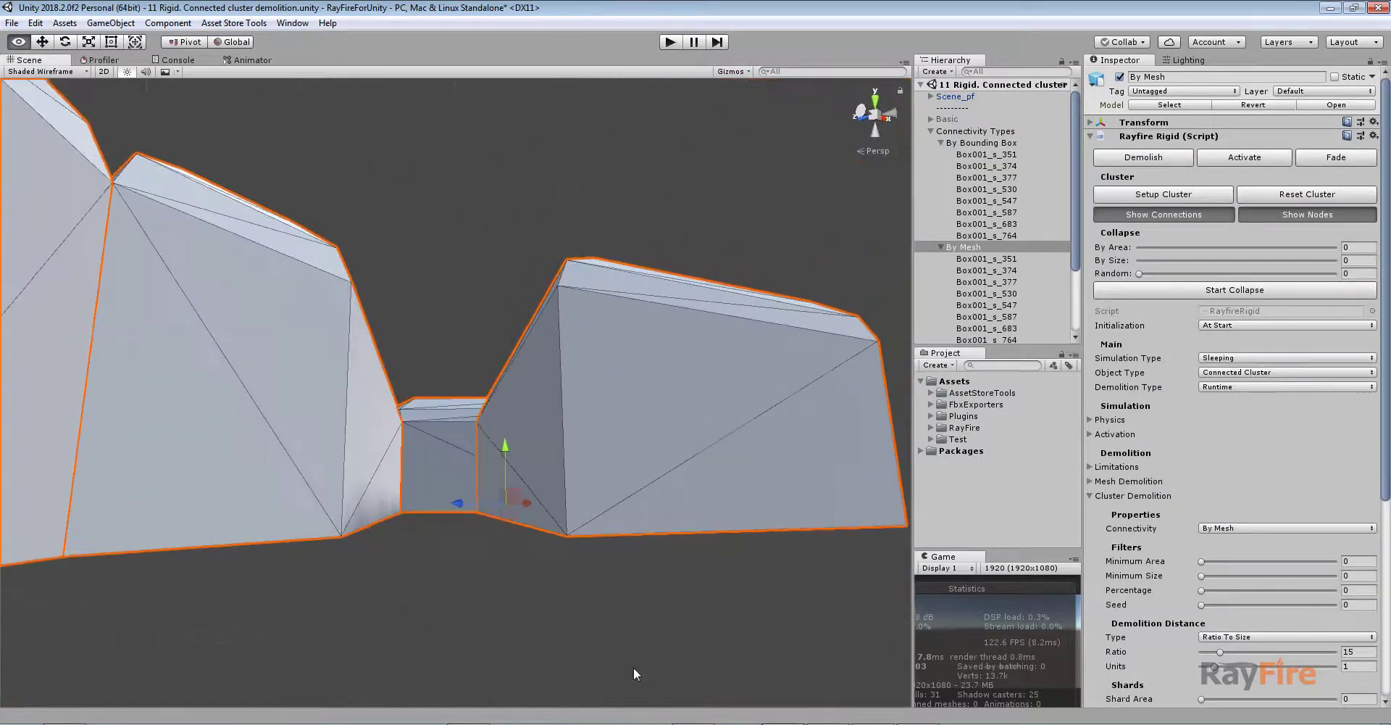
{"action": "left_click", "coordinate": [521, 423]}
{"action": "mouse_move", "coordinate": [498, 482]}
{"action": "left_mouse_down", "text": "alt"}
{"action": "mouse_move", "coordinate": [506, 522]}
{"action": "mouse_move", "coordinate": [510, 482]}
{"action": "left_mouse_up", "text": "alt"}
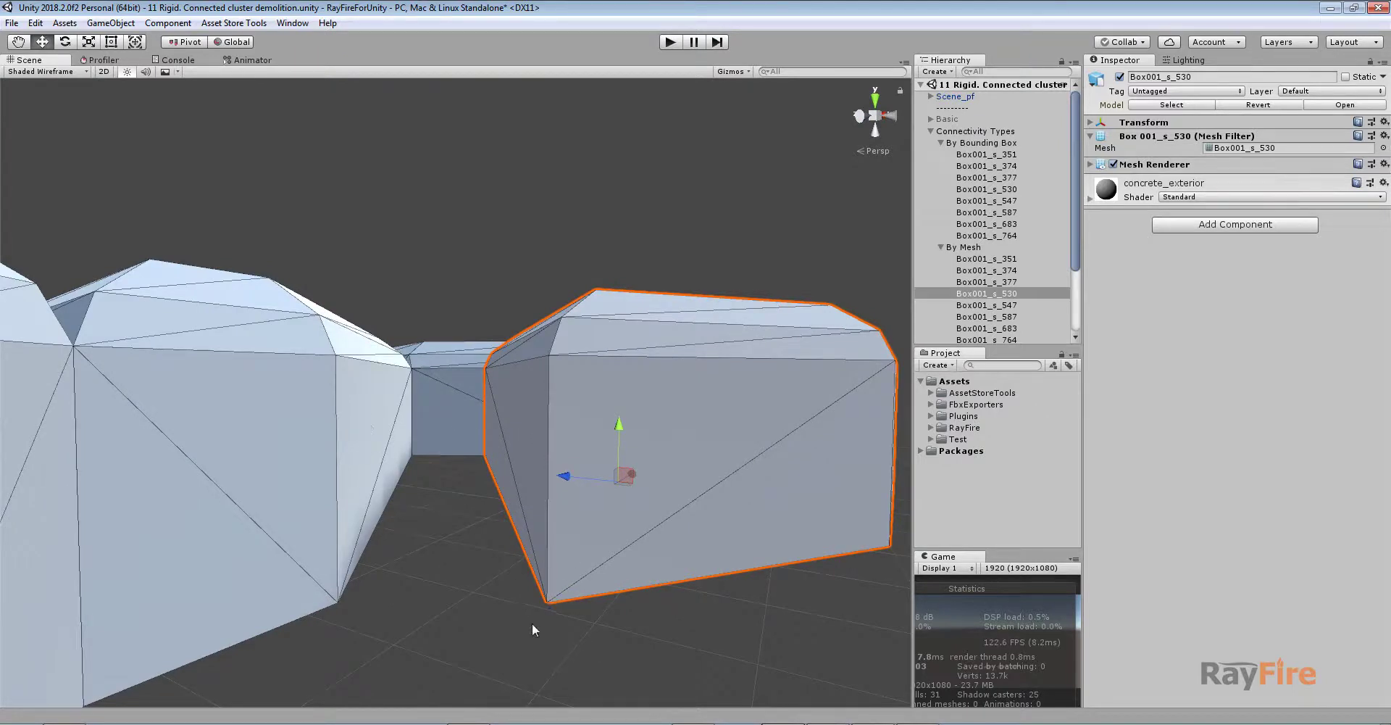
{"action": "left_click_drag", "start_coordinate": [550, 602], "coordinate": [395, 500], "text": "alt"}
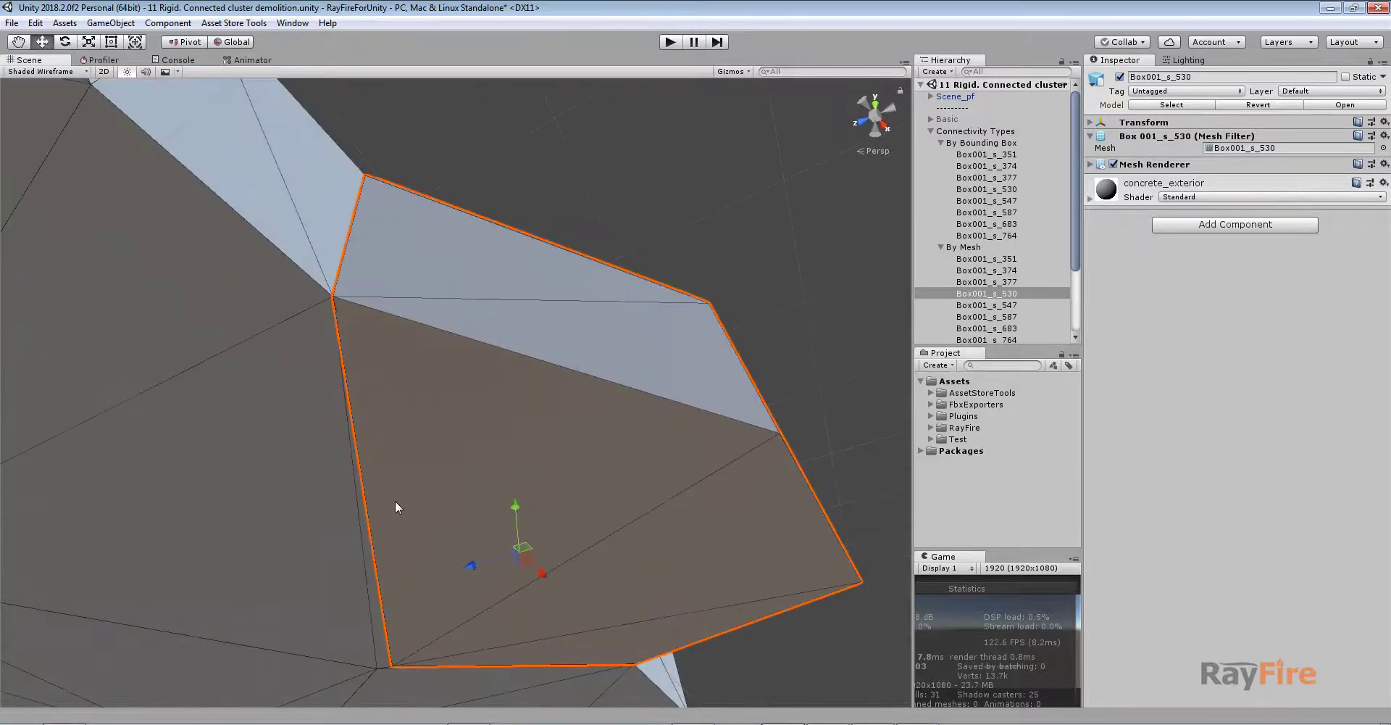
{"action": "left_click", "coordinate": [289, 488]}
{"action": "left_click_drag", "start_coordinate": [478, 468], "coordinate": [431, 6]}
{"action": "scroll", "coordinate": [431, 489], "scroll_direction": "down", "scroll_amount": 8}
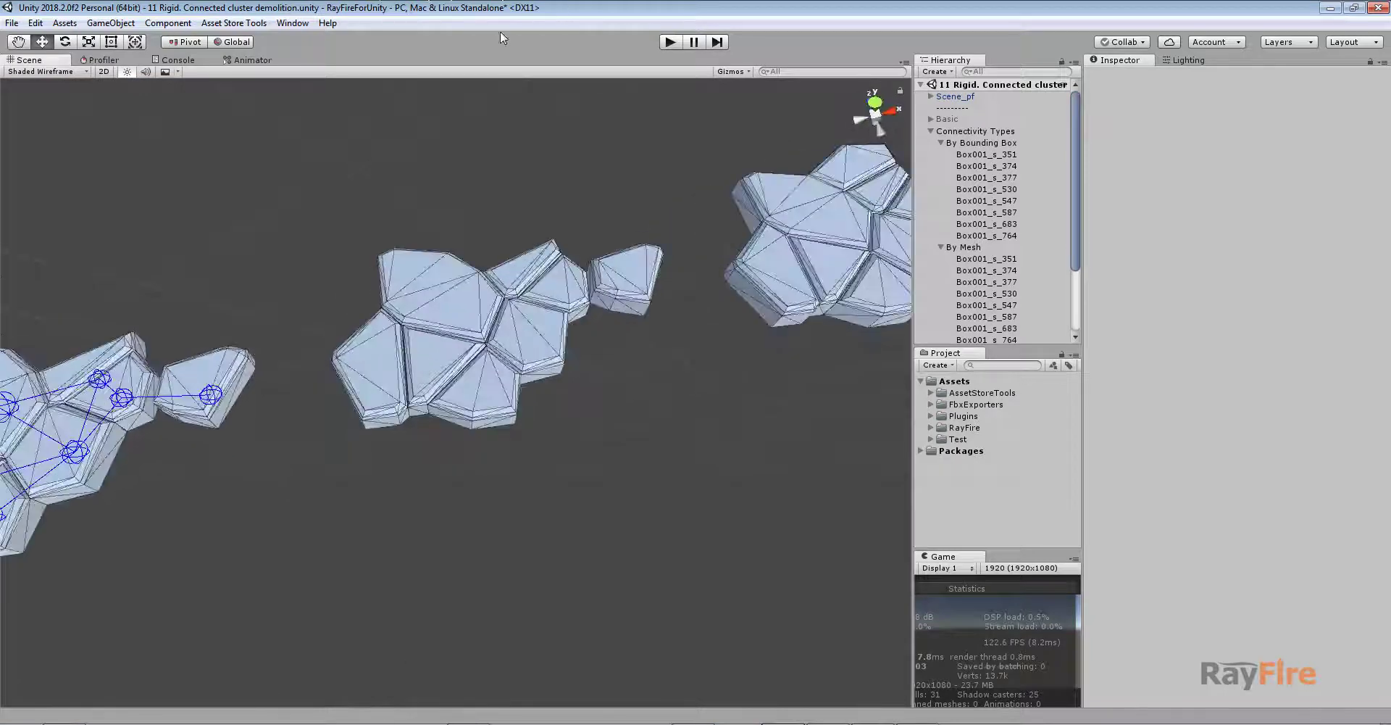
Compare the By Mesh and By Bounding Box clusters and examine the gap beside By Mesh's outlying shard Box001_s_587.
{"action": "middle_click_drag", "start_coordinate": [701, 289], "coordinate": [604, 335]}
{"action": "left_click", "coordinate": [537, 324]}
{"action": "scroll", "coordinate": [537, 324], "scroll_direction": "down", "scroll_amount": 5}
{"action": "middle_click_drag", "start_coordinate": [488, 341], "coordinate": [528, 363]}
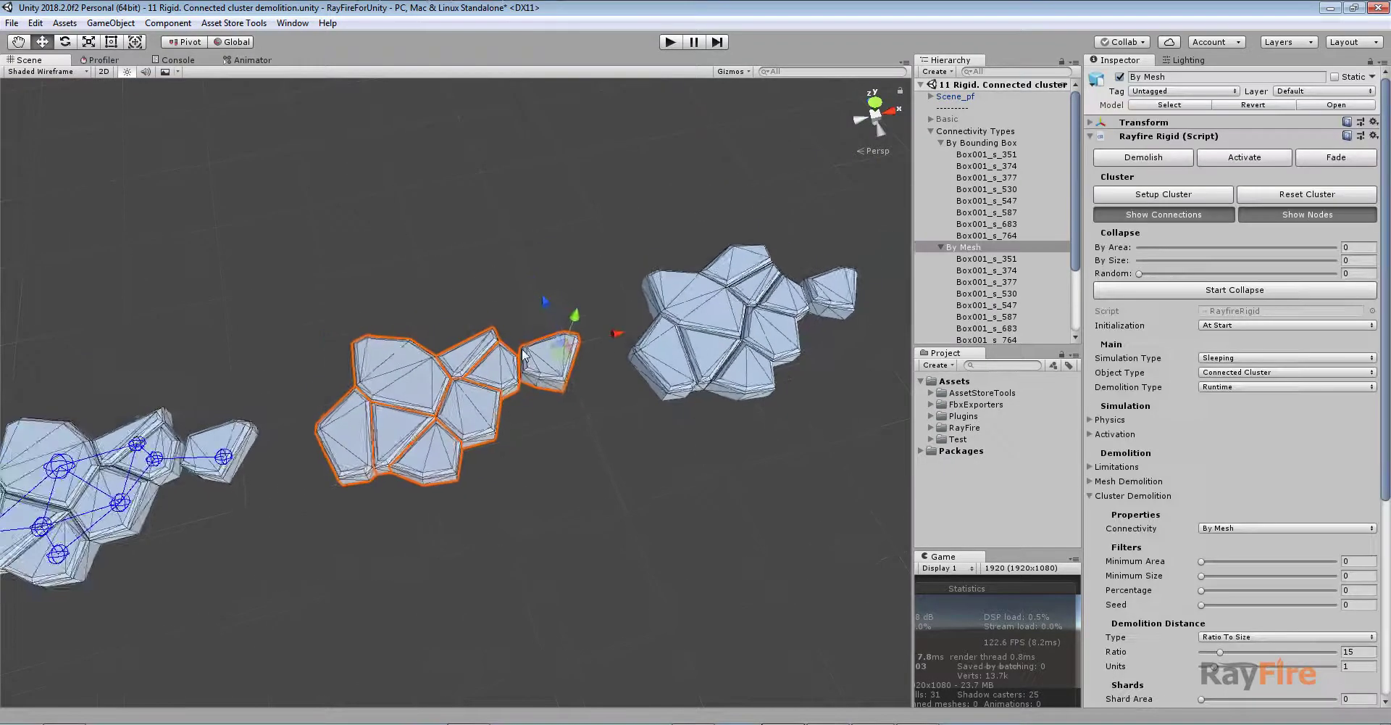
{"action": "left_click", "coordinate": [211, 440]}
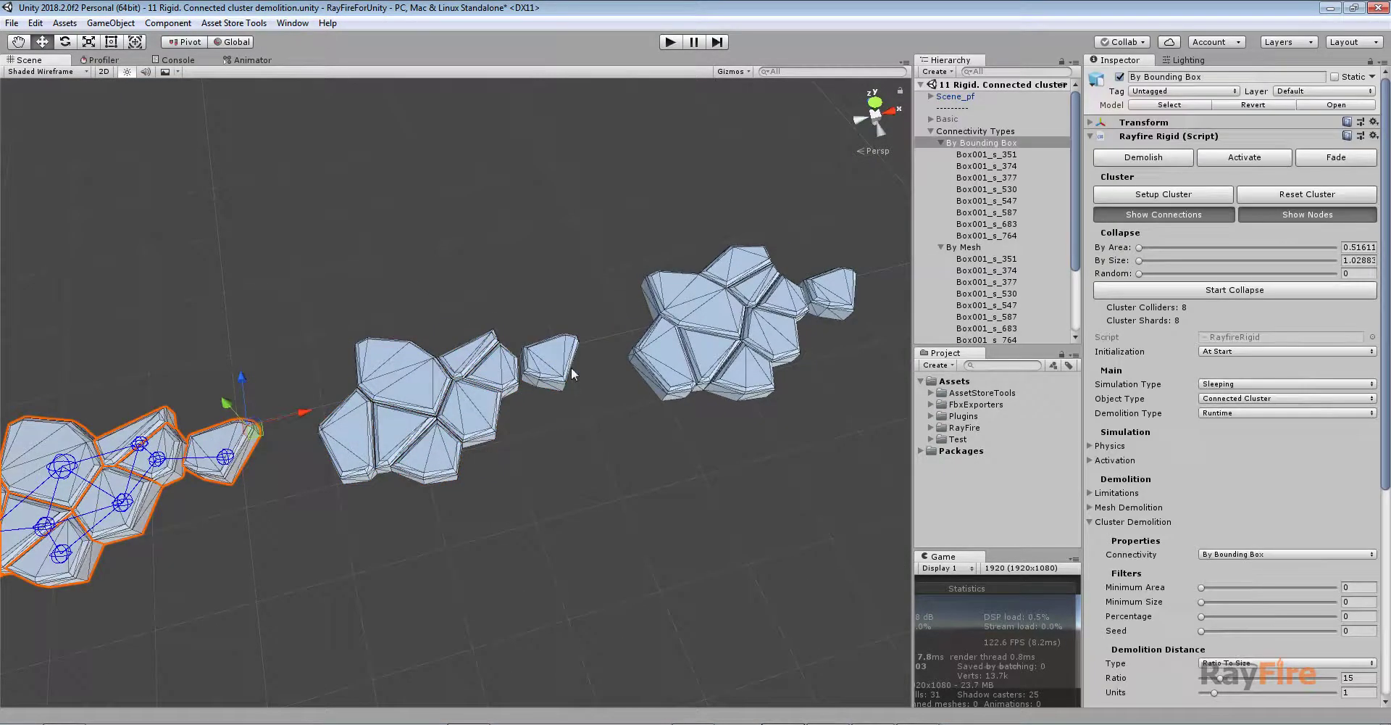
{"action": "left_click", "coordinate": [545, 373]}
{"action": "key", "text": "f"}
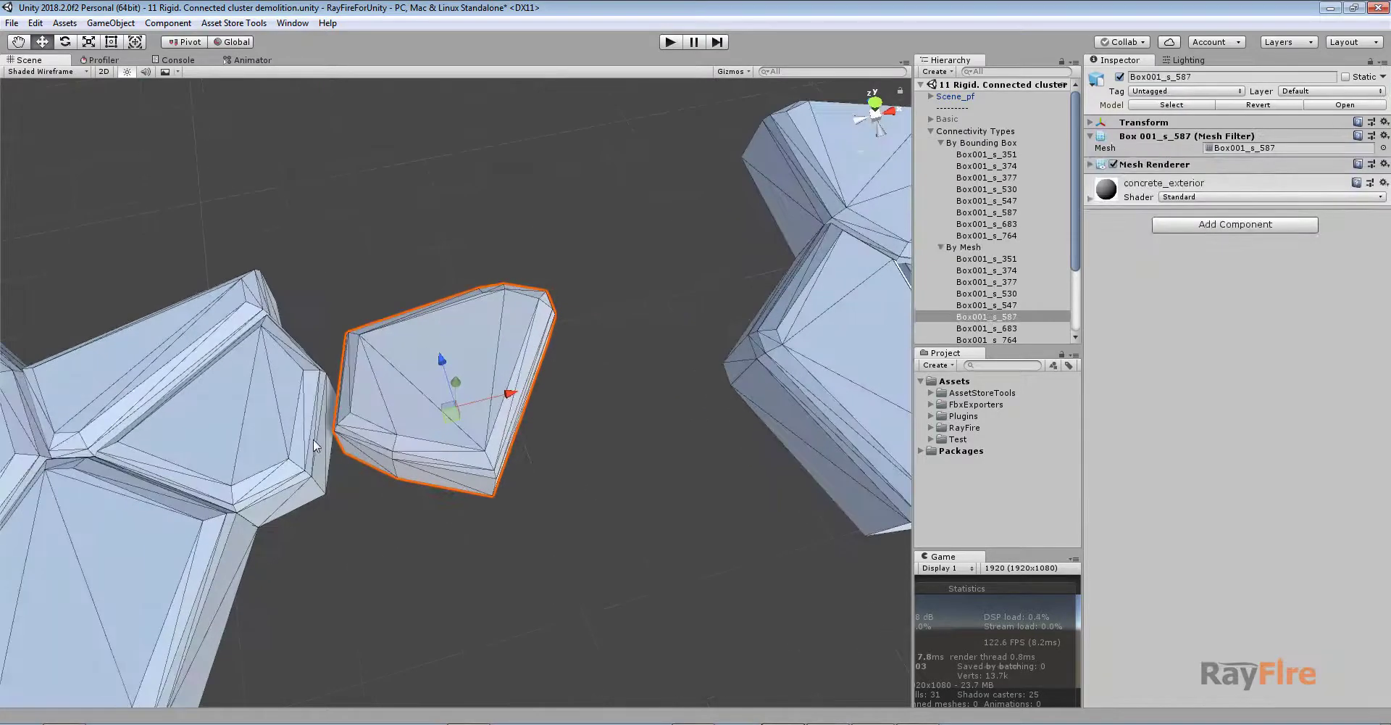
{"action": "scroll", "coordinate": [396, 371], "scroll_direction": "up", "scroll_amount": 2}
{"action": "middle_click_drag", "start_coordinate": [397, 371], "coordinate": [429, 341]}
{"action": "scroll", "coordinate": [393, 424], "scroll_direction": "up", "scroll_amount": 3}
{"action": "scroll", "coordinate": [393, 424], "scroll_direction": "down", "scroll_amount": 5}
Set up the By Mesh cluster and examine the connections around its outlying shard.
{"action": "left_click", "coordinate": [386, 408]}
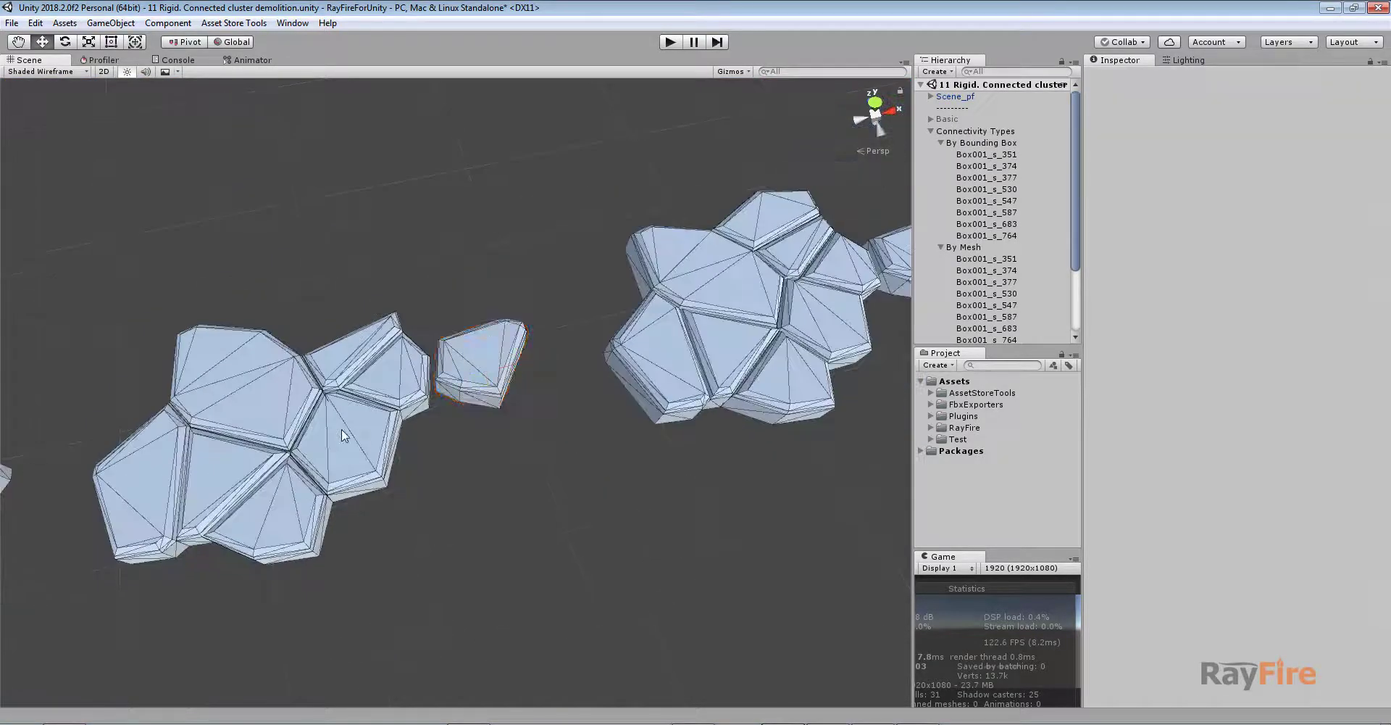
{"action": "left_click", "coordinate": [1178, 194]}
{"action": "left_click_drag", "start_coordinate": [503, 161], "coordinate": [372, 324], "text": "alt"}
{"action": "scroll", "coordinate": [372, 324], "scroll_direction": "up", "scroll_amount": 6}
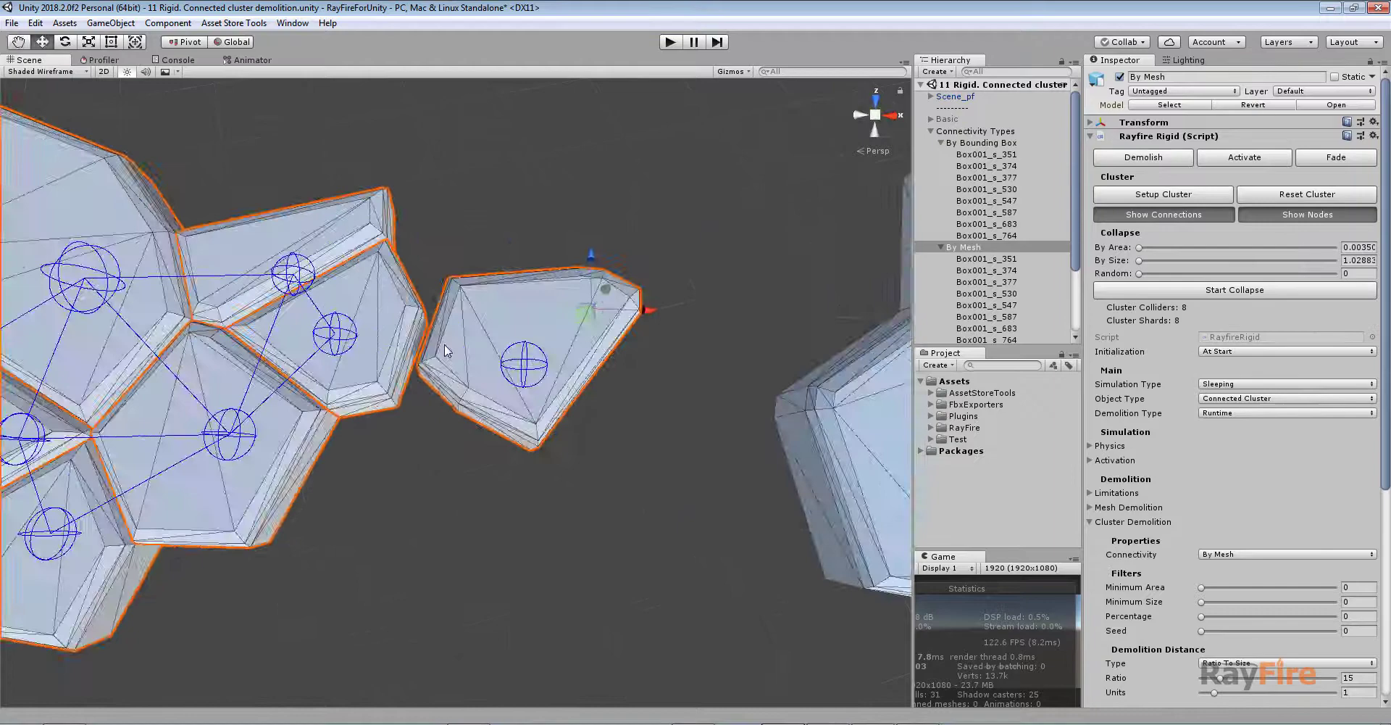
{"action": "middle_click_drag", "start_coordinate": [373, 323], "coordinate": [482, 319]}
{"action": "scroll", "coordinate": [627, 324], "scroll_direction": "up", "scroll_amount": 10}
{"action": "scroll", "coordinate": [604, 330], "scroll_direction": "down", "scroll_amount": 5}
{"action": "middle_click_drag", "start_coordinate": [603, 329], "coordinate": [512, 362]}
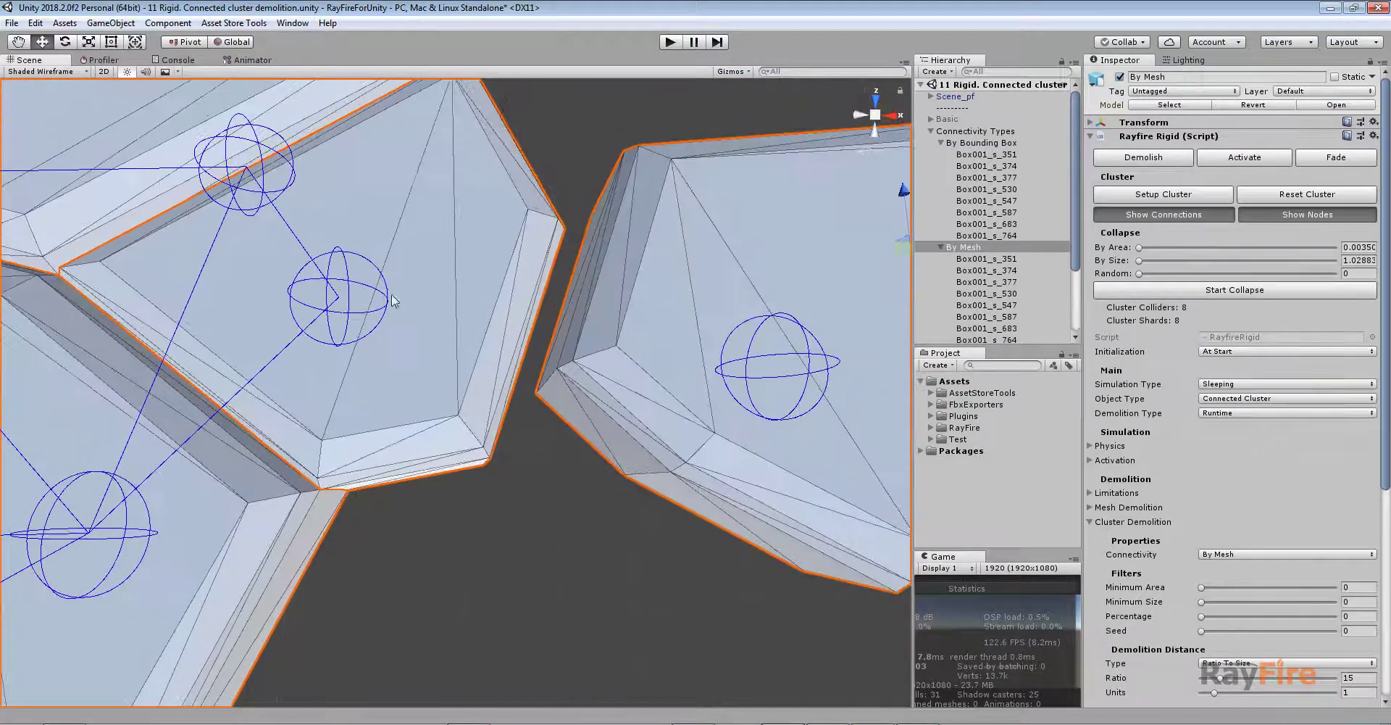
Vertex-snap the By Mesh cluster's outlying shard Box001_s_587 against neighbouring shard Box001_s_351, closing the gap between them.
{"action": "middle_click_drag", "start_coordinate": [657, 368], "coordinate": [608, 388]}
{"action": "left_click", "coordinate": [608, 377]}
{"action": "left_click_drag", "start_coordinate": [561, 432], "coordinate": [573, 79], "text": "alt"}
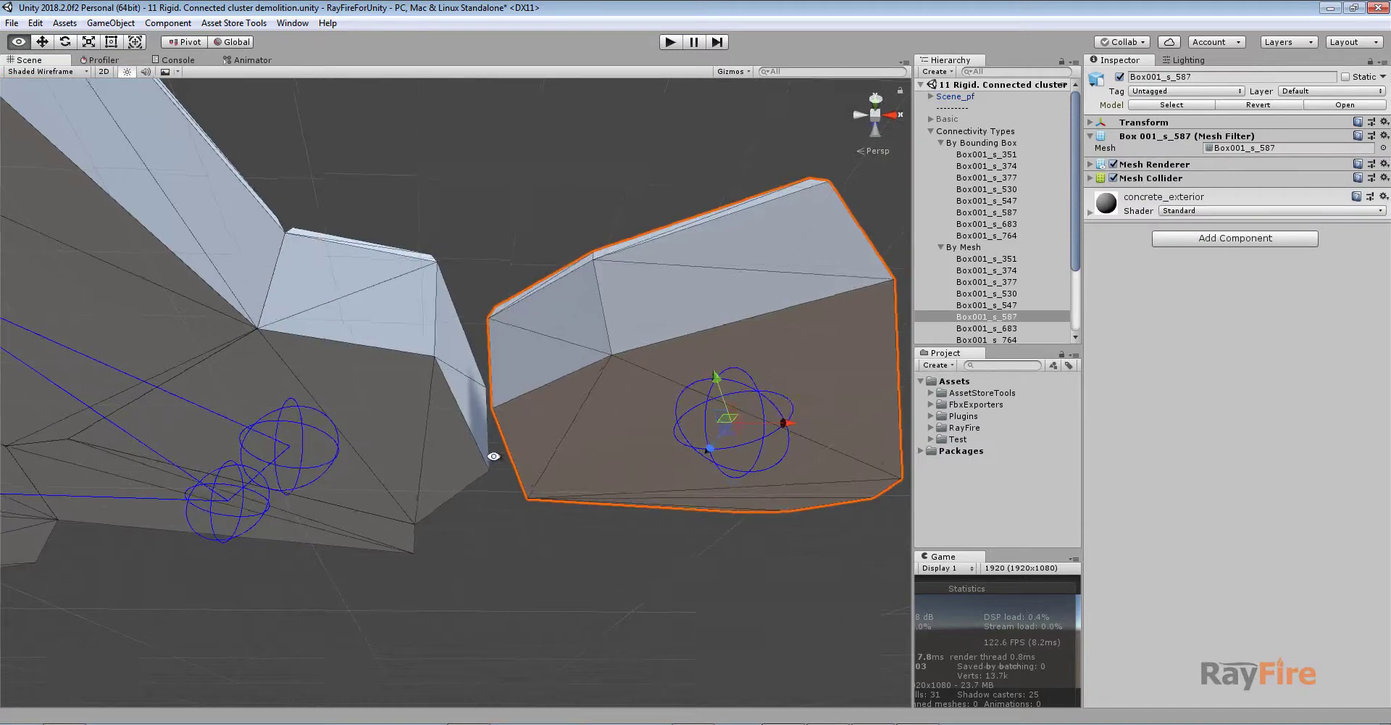
{"action": "left_click_drag", "start_coordinate": [495, 454], "coordinate": [451, 350], "text": "alt"}
{"action": "key", "text": "v"}
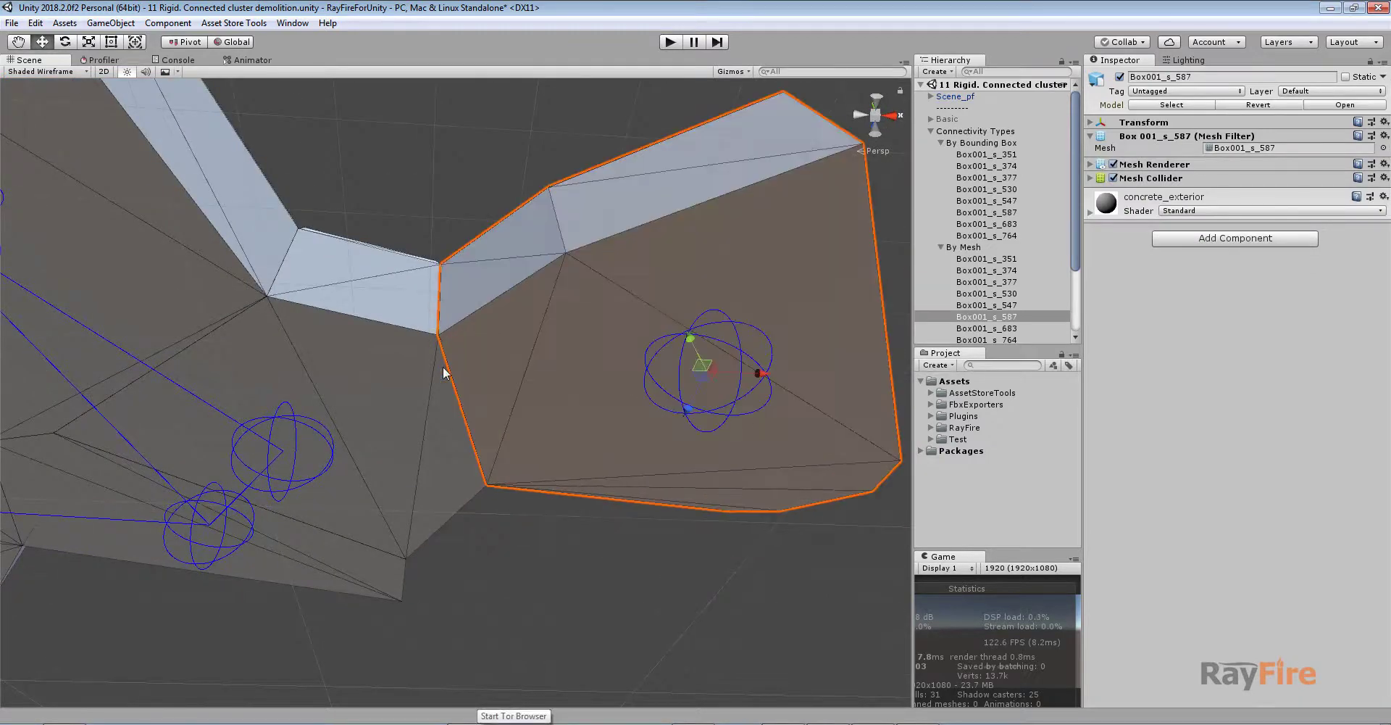
{"action": "left_click", "coordinate": [415, 363]}
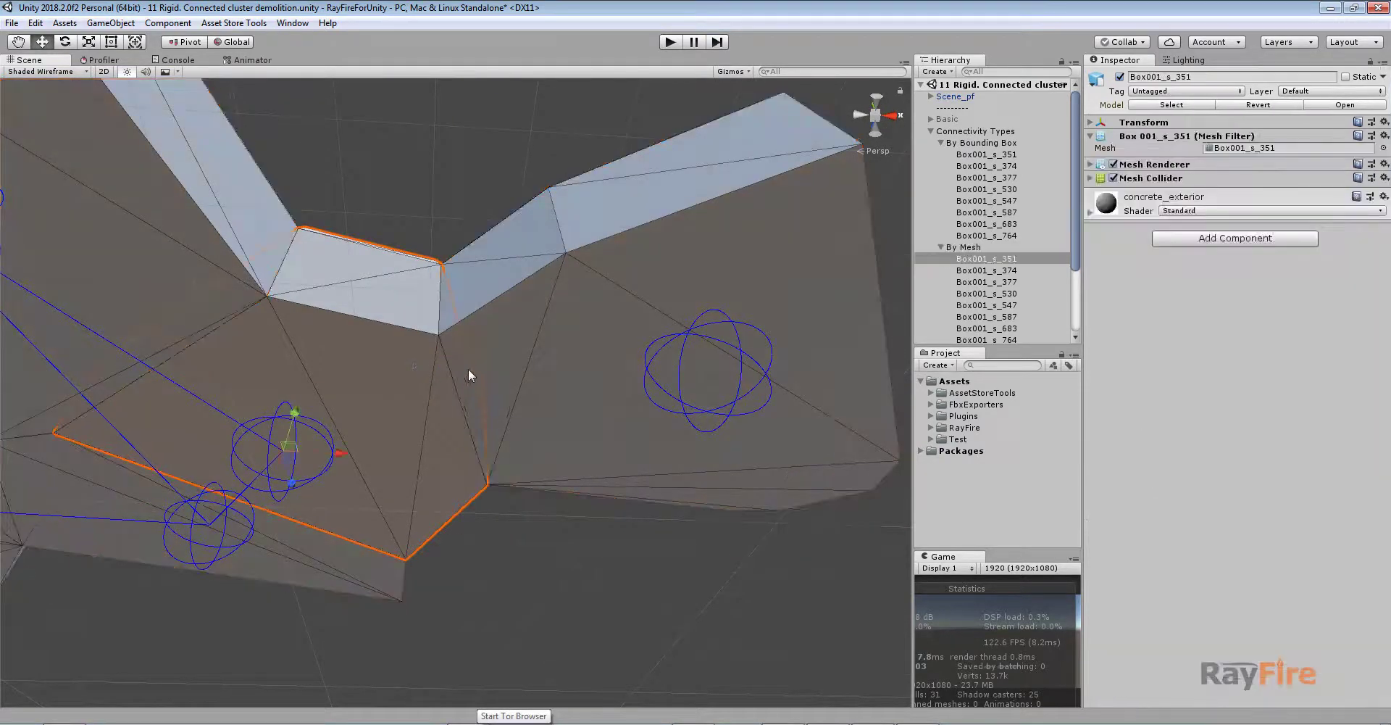
{"action": "left_click_drag", "start_coordinate": [469, 371], "coordinate": [469, 552], "text": "alt"}
{"action": "scroll", "coordinate": [468, 441], "scroll_direction": "down", "scroll_amount": 5}
{"action": "left_click_drag", "start_coordinate": [469, 441], "coordinate": [516, 536], "text": "alt"}
Set up the By Mesh cluster again with the moved shard and check the connection to Box001_s_587.
{"action": "left_click", "coordinate": [964, 247]}
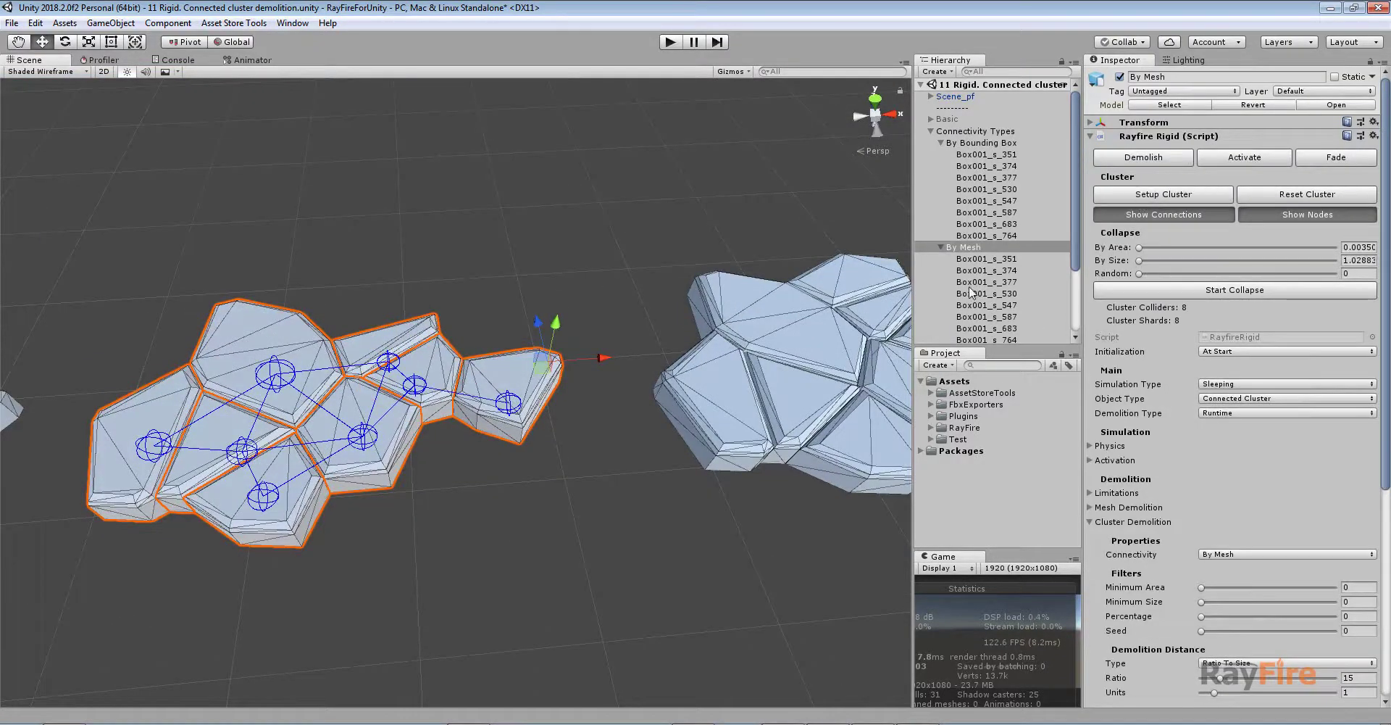
{"action": "scroll", "coordinate": [337, 428], "scroll_direction": "up", "scroll_amount": 8}
{"action": "left_click_drag", "start_coordinate": [407, 407], "coordinate": [385, 416], "text": "alt"}
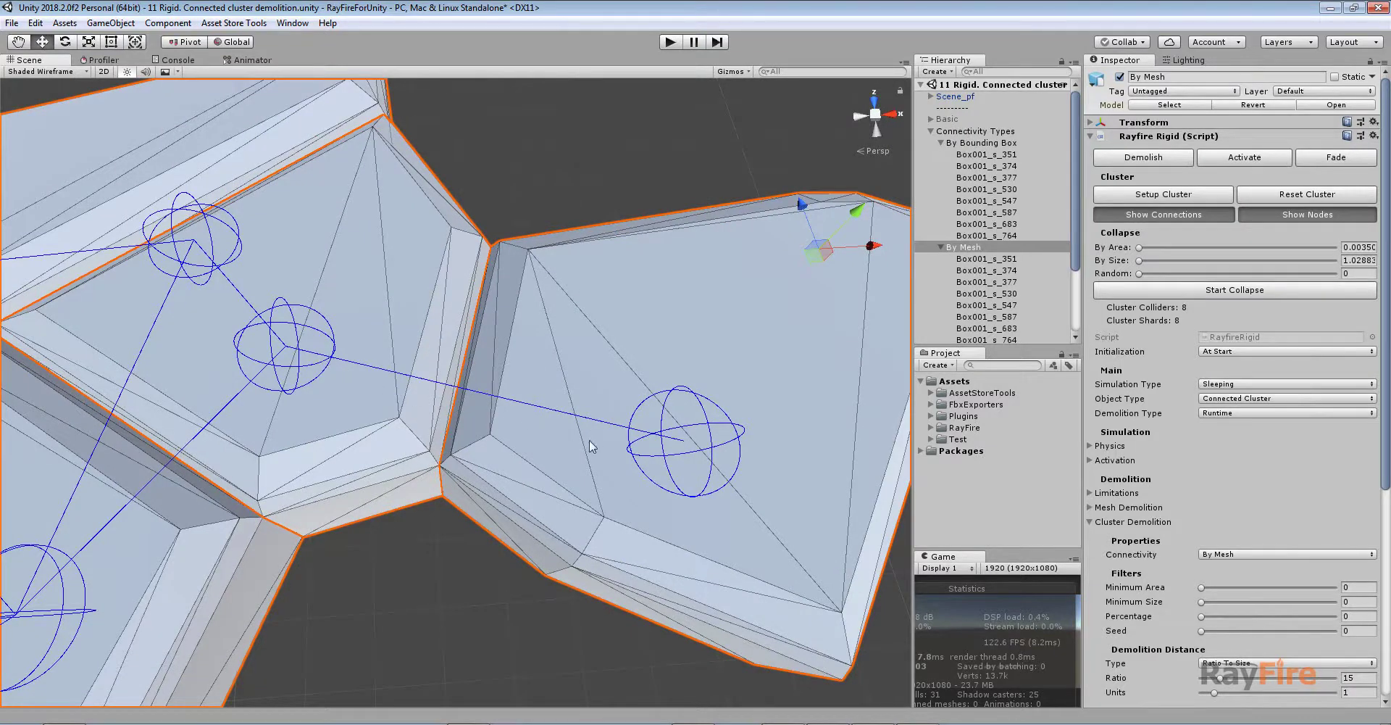
{"action": "key", "text": "f"}
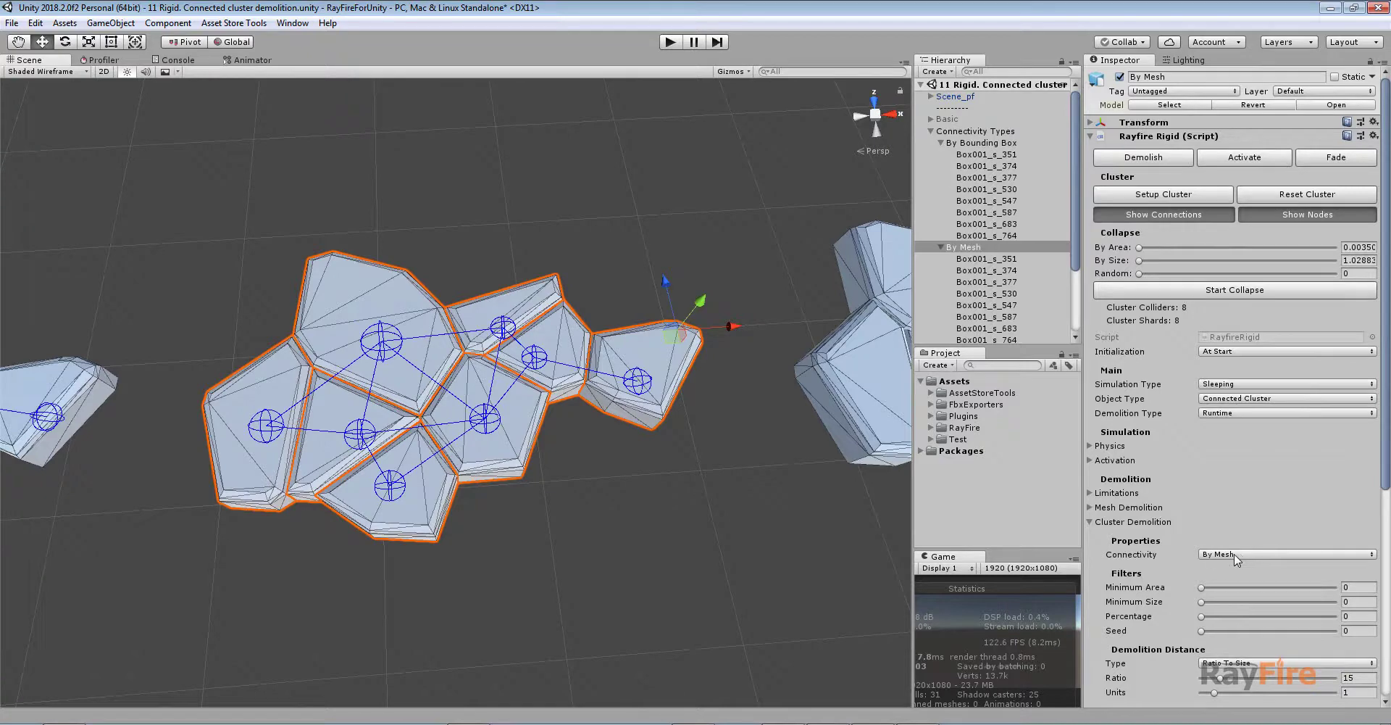
{"action": "left_click_drag", "start_coordinate": [617, 441], "coordinate": [591, 483], "text": "alt"}
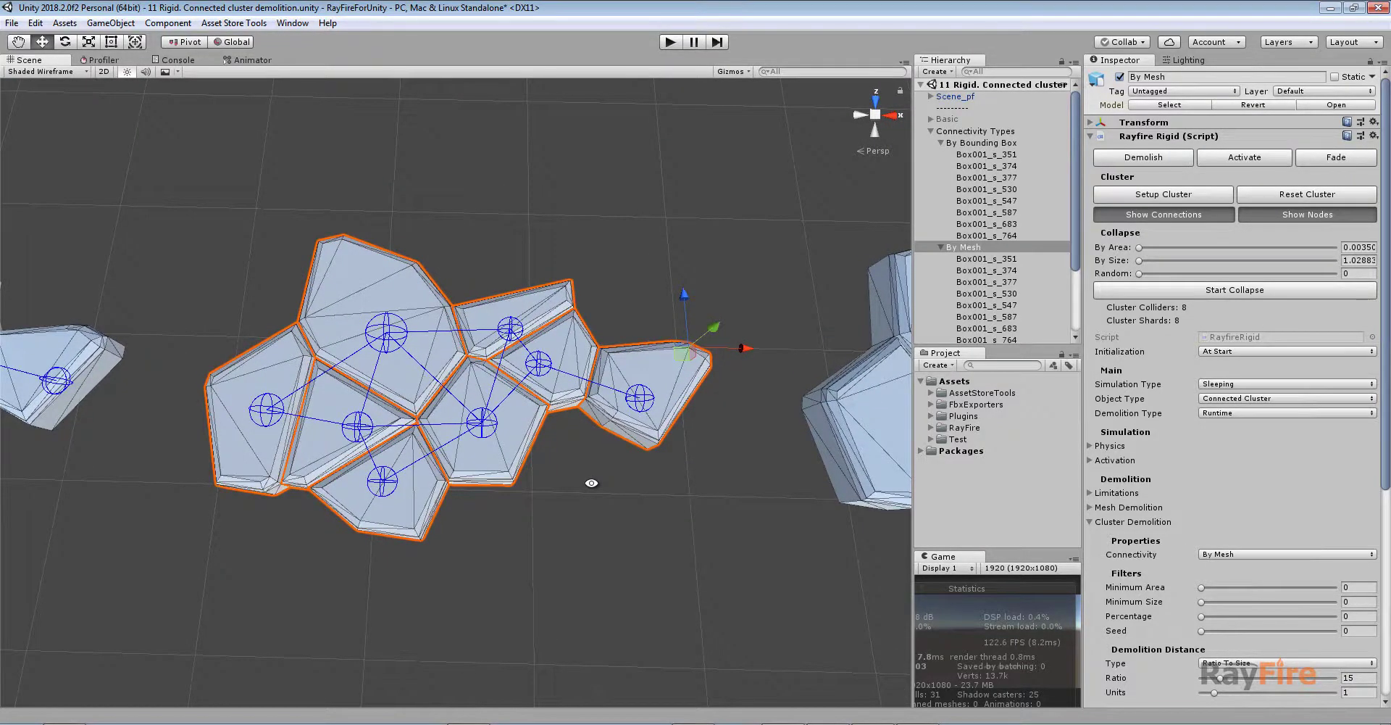
Examine the connections across the By Mesh cluster and the shared face beside its snapped shard from above and below.
{"action": "left_click", "coordinate": [618, 481]}
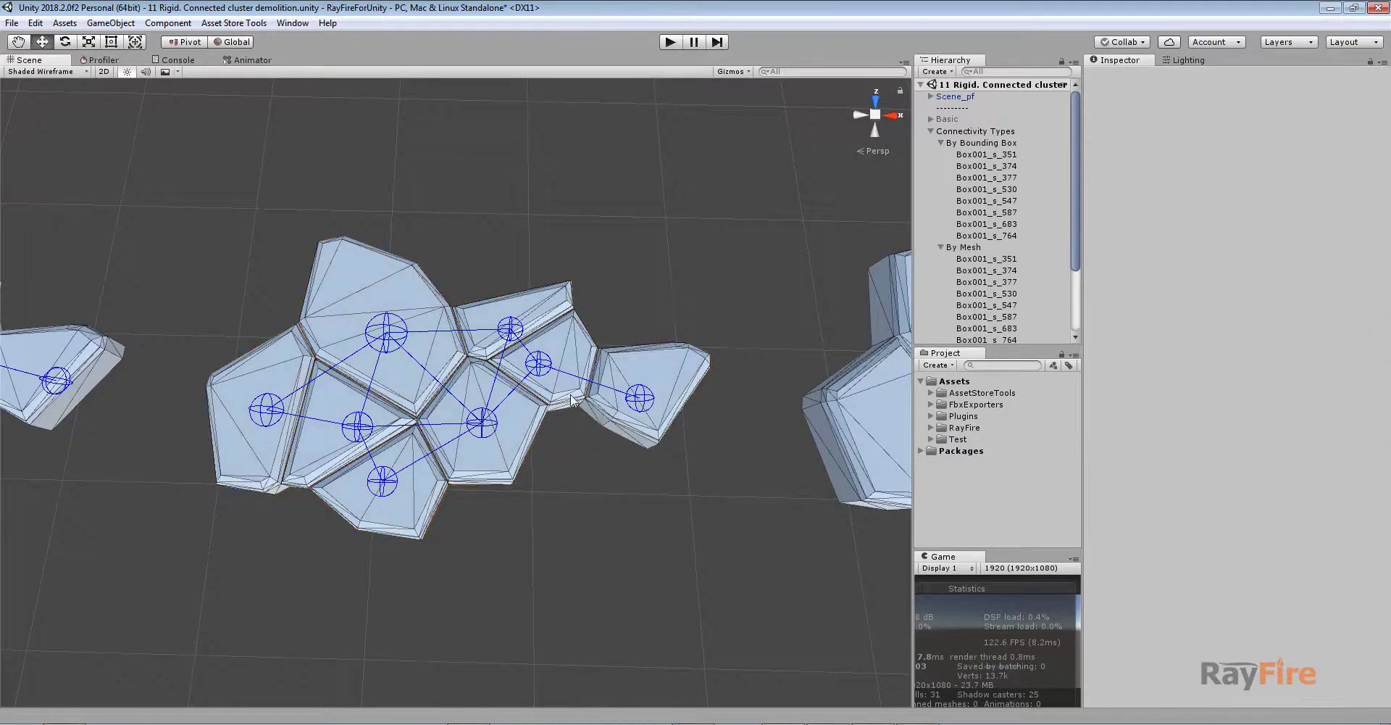
{"action": "scroll", "coordinate": [606, 513], "scroll_direction": "up", "scroll_amount": 4}
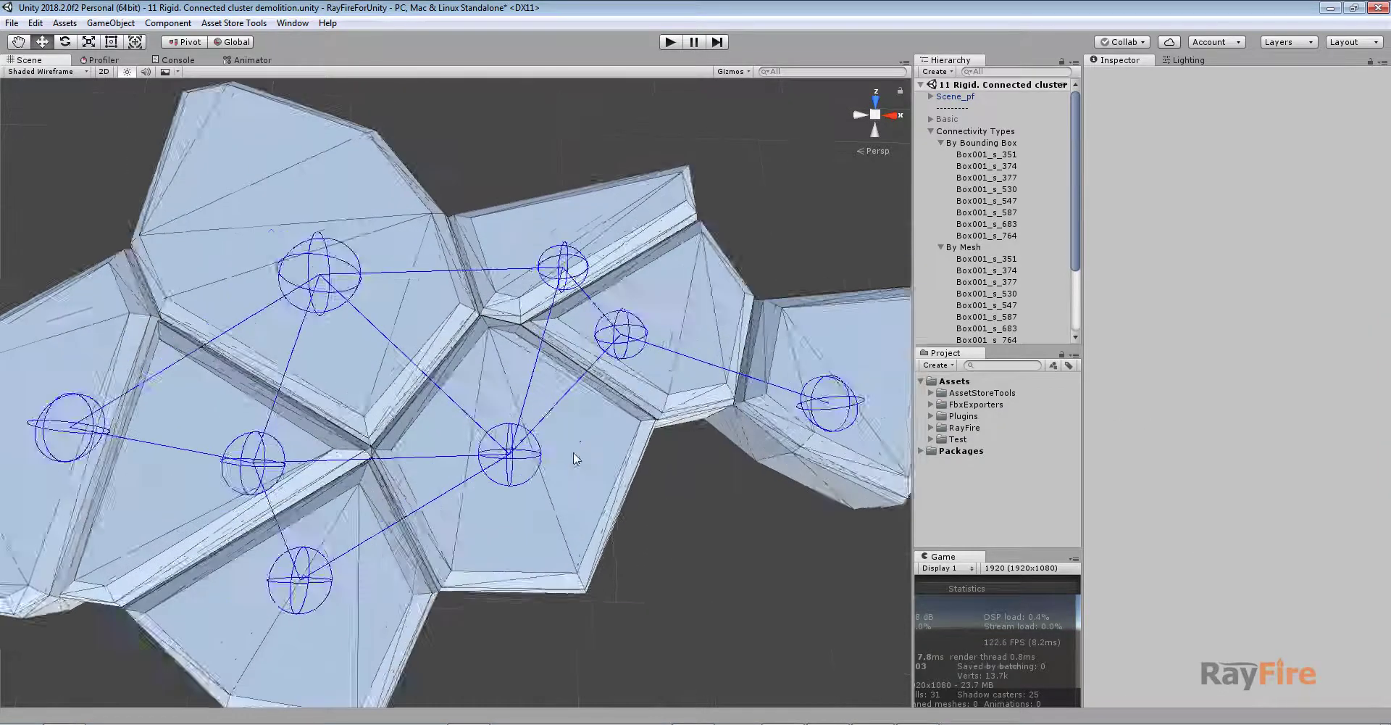
{"action": "scroll", "coordinate": [576, 453], "scroll_direction": "down", "scroll_amount": 2}
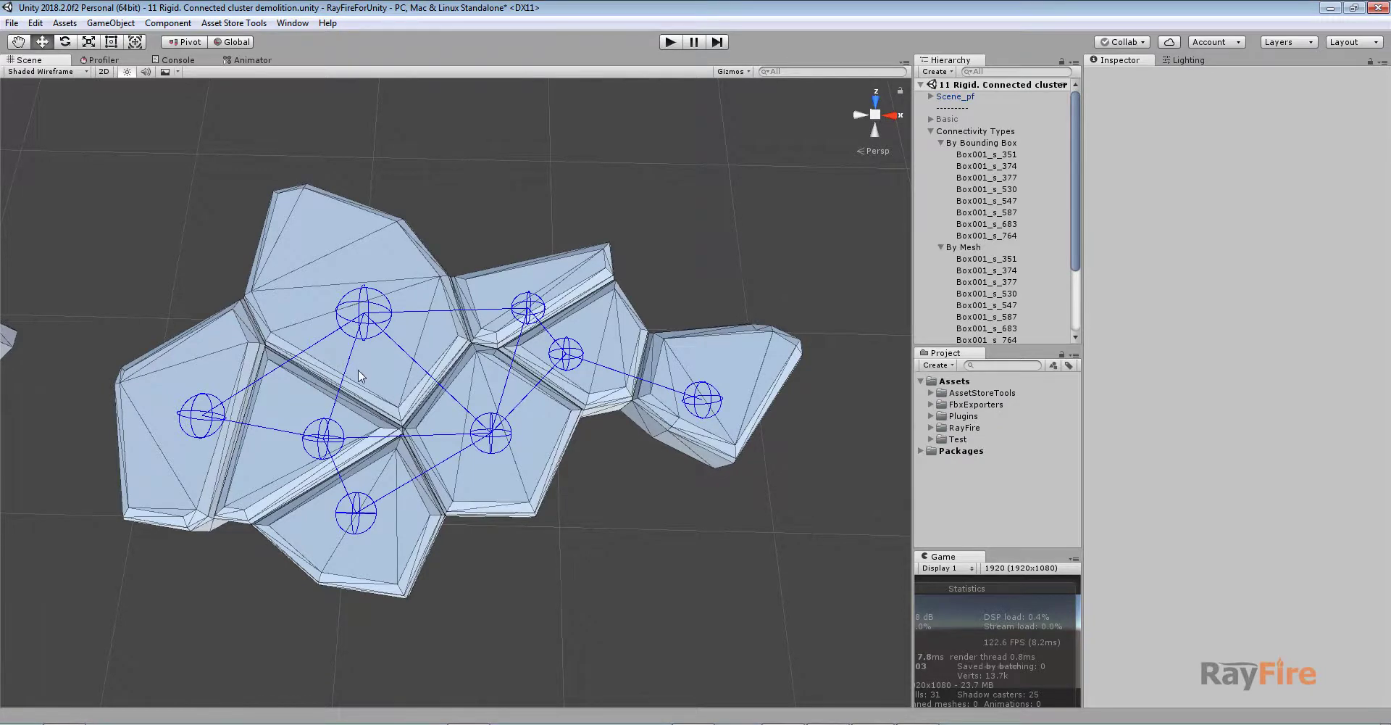
{"action": "scroll", "coordinate": [651, 543], "scroll_direction": "up", "scroll_amount": 3}
{"action": "scroll", "coordinate": [651, 546], "scroll_direction": "down", "scroll_amount": 3}
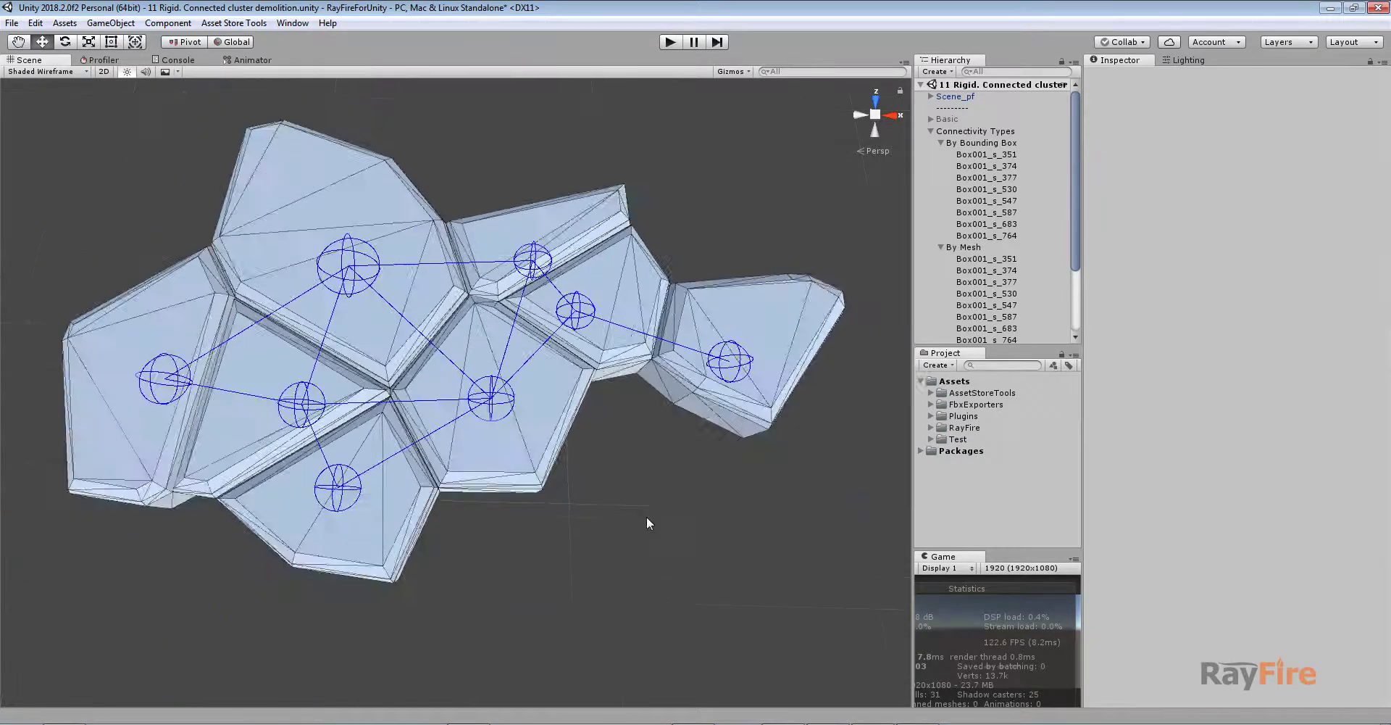
{"action": "left_click_drag", "start_coordinate": [646, 516], "coordinate": [571, 585], "text": "alt"}
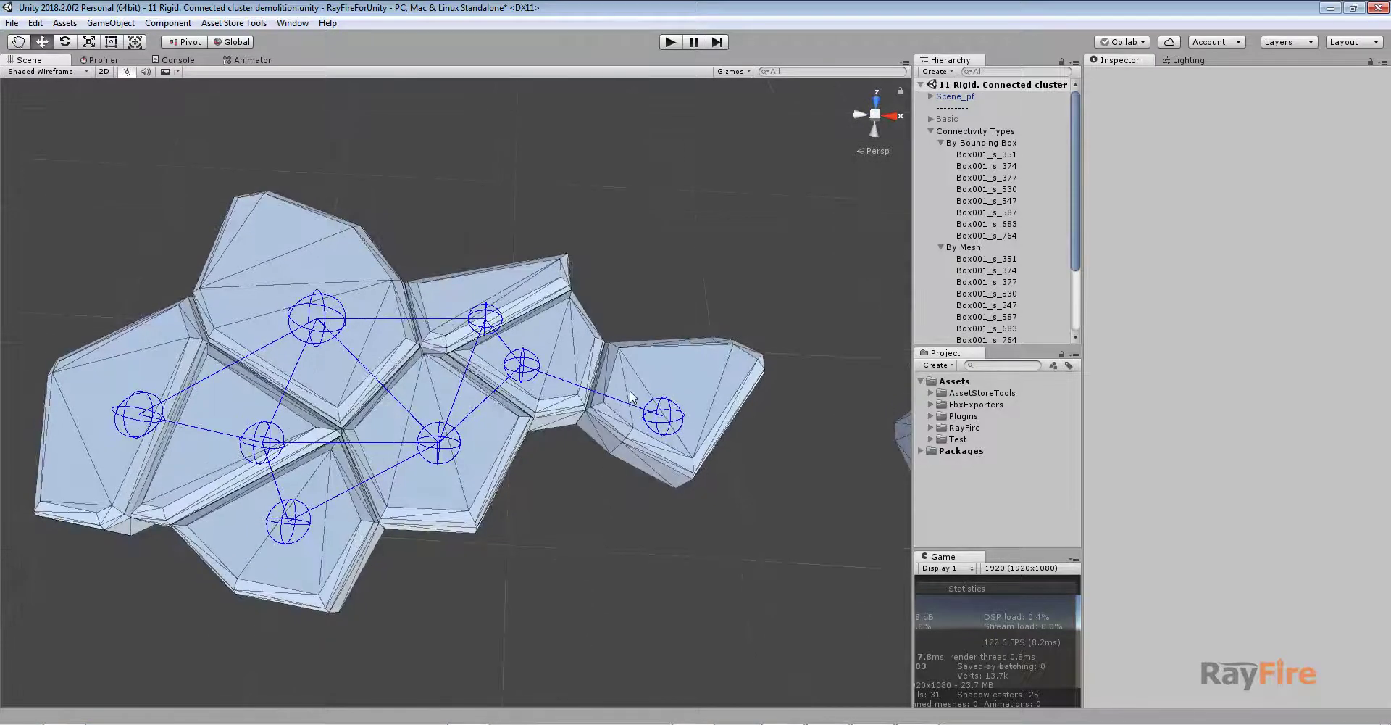
{"action": "middle_click_drag", "start_coordinate": [631, 391], "coordinate": [478, 422]}
{"action": "scroll", "coordinate": [394, 494], "scroll_direction": "up", "scroll_amount": 8}
{"action": "scroll", "coordinate": [396, 494], "scroll_direction": "down", "scroll_amount": 4}
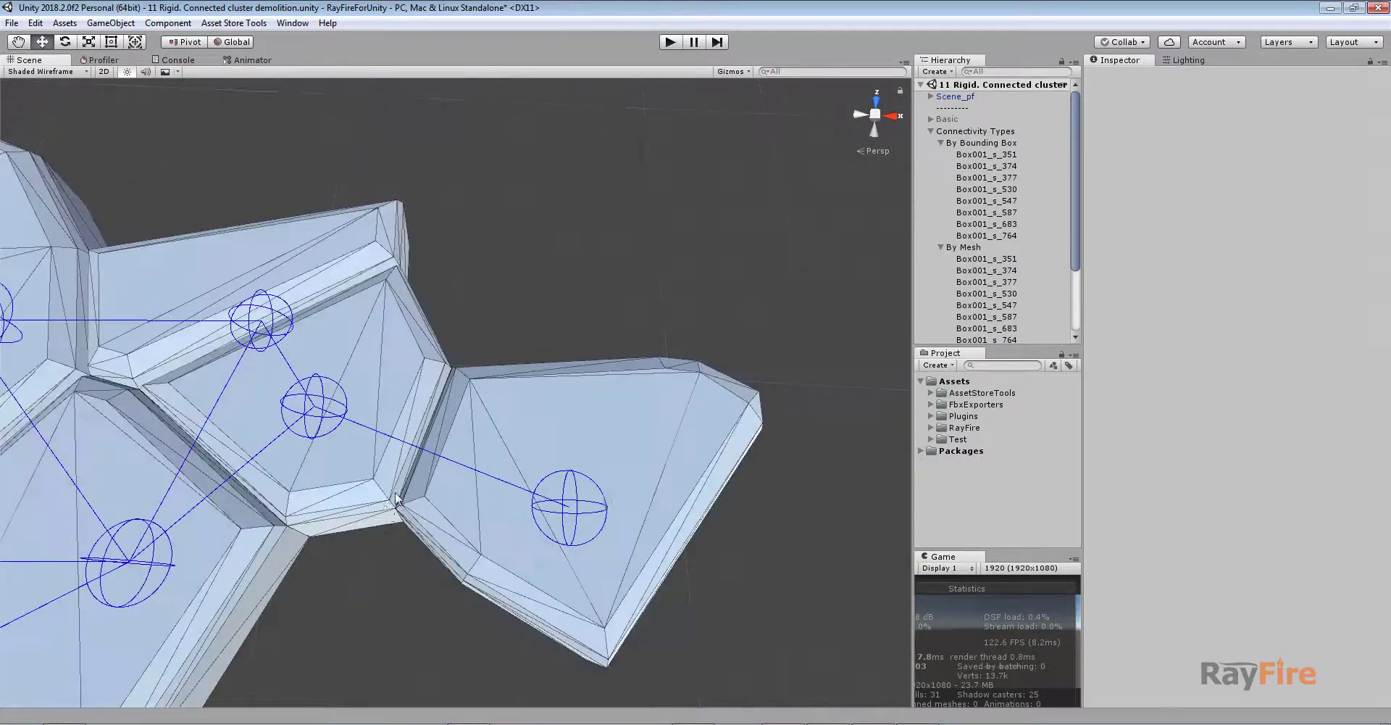
{"action": "left_click_drag", "start_coordinate": [396, 499], "coordinate": [420, 457], "text": "alt"}
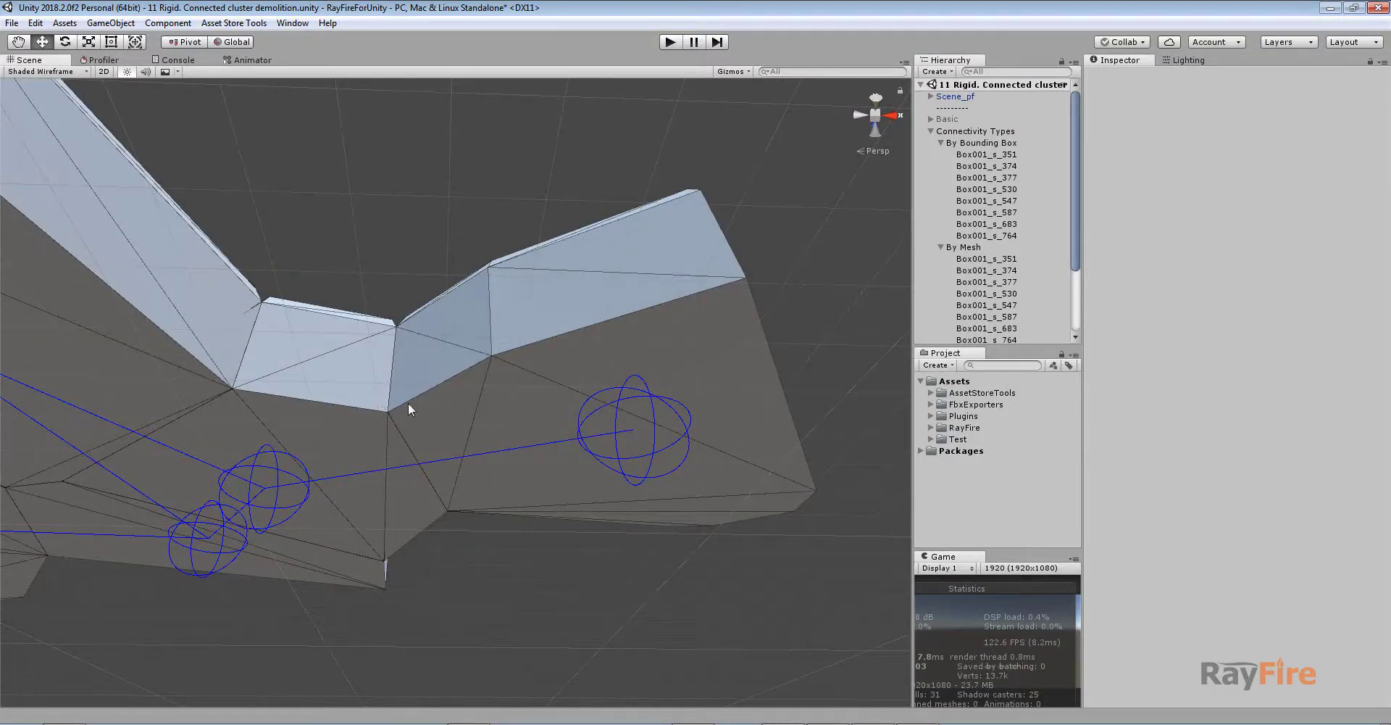
{"action": "scroll", "coordinate": [427, 445], "scroll_direction": "down", "scroll_amount": 5}
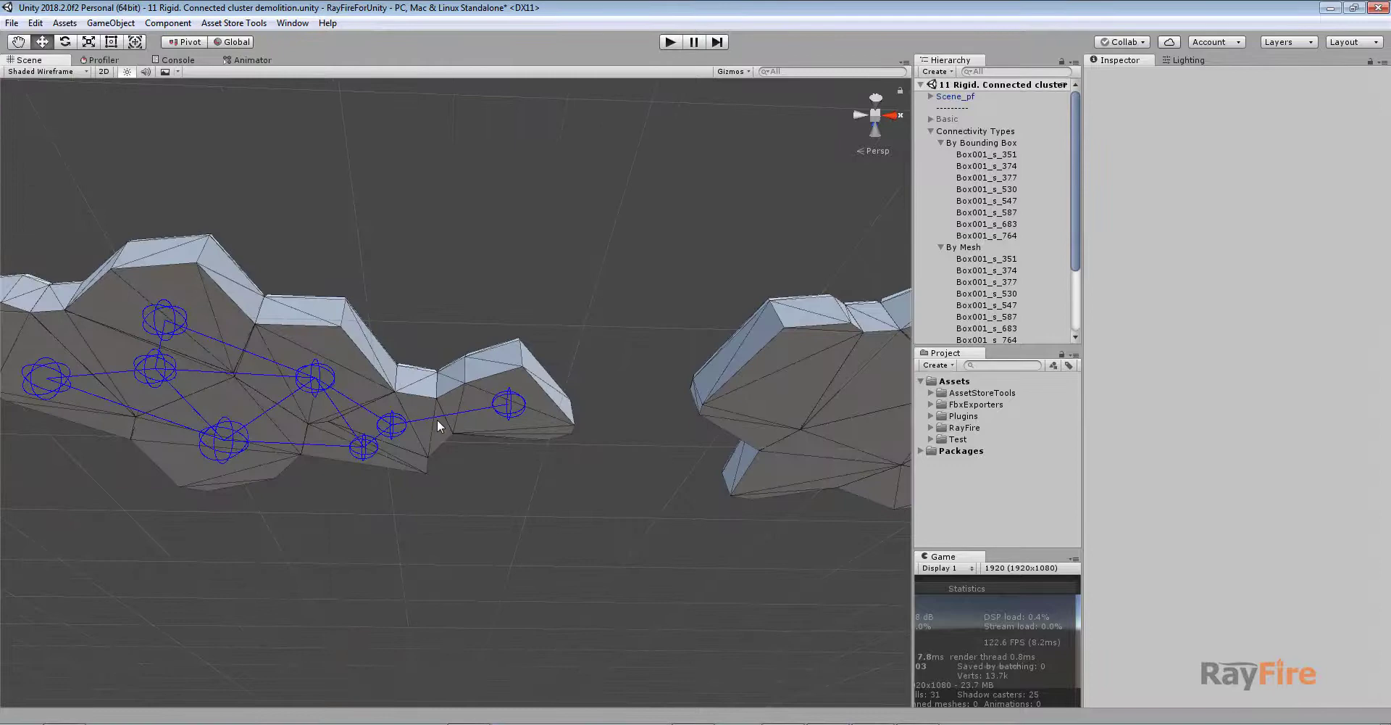
{"action": "left_click_drag", "start_coordinate": [568, 304], "coordinate": [537, 587], "text": "alt"}
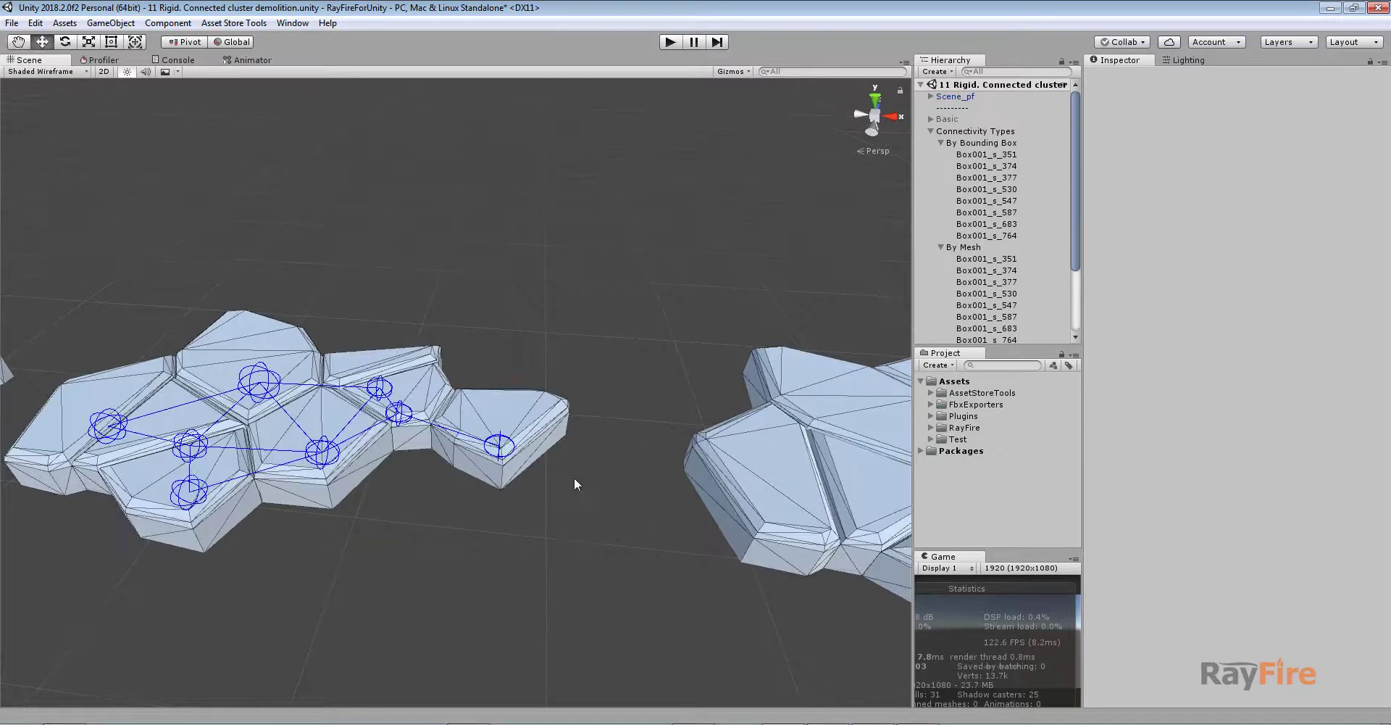
Select the Both cluster and check its Connectivity type, By Bounding Box And Mesh.
{"action": "middle_click_drag", "start_coordinate": [482, 474], "coordinate": [508, 463]}
{"action": "scroll", "coordinate": [545, 439], "scroll_direction": "down", "scroll_amount": 8}
{"action": "left_click", "coordinate": [714, 458]}
{"action": "key", "text": "f"}
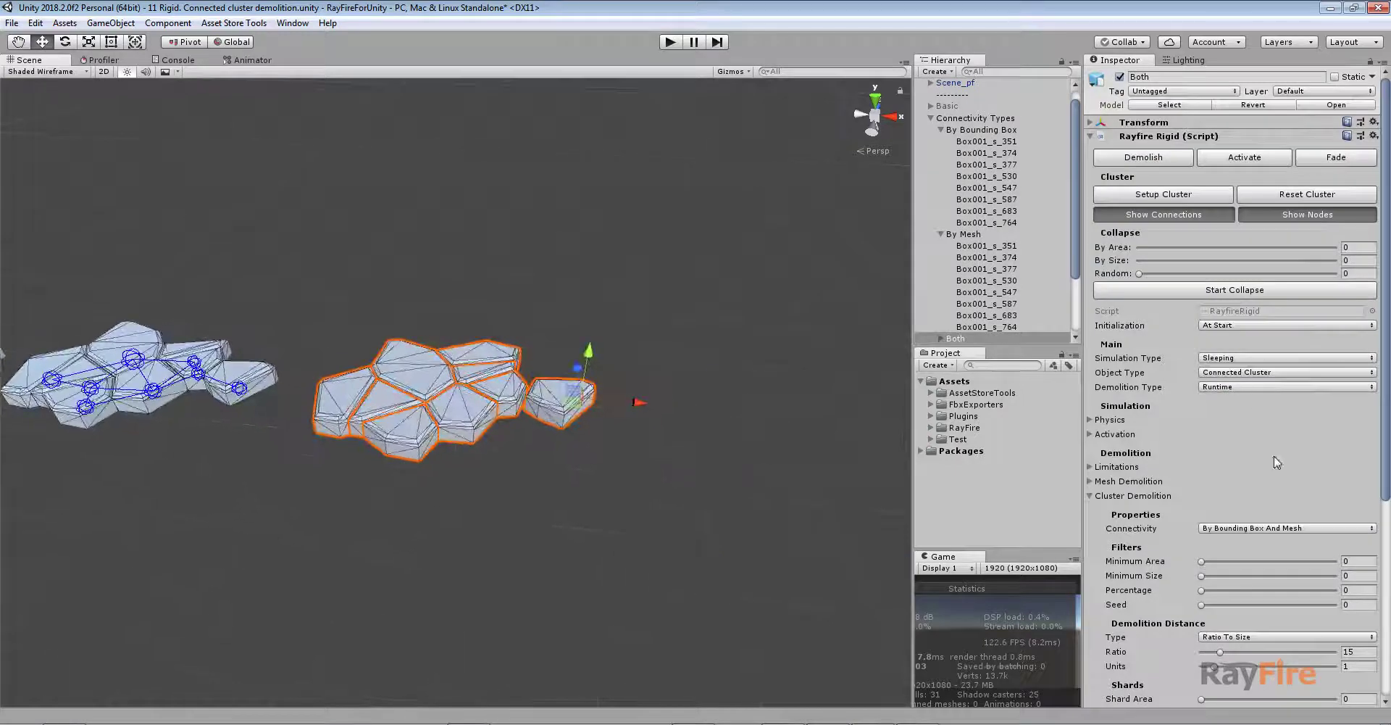
{"action": "left_click", "coordinate": [1244, 528]}
{"action": "left_click", "coordinate": [739, 373]}
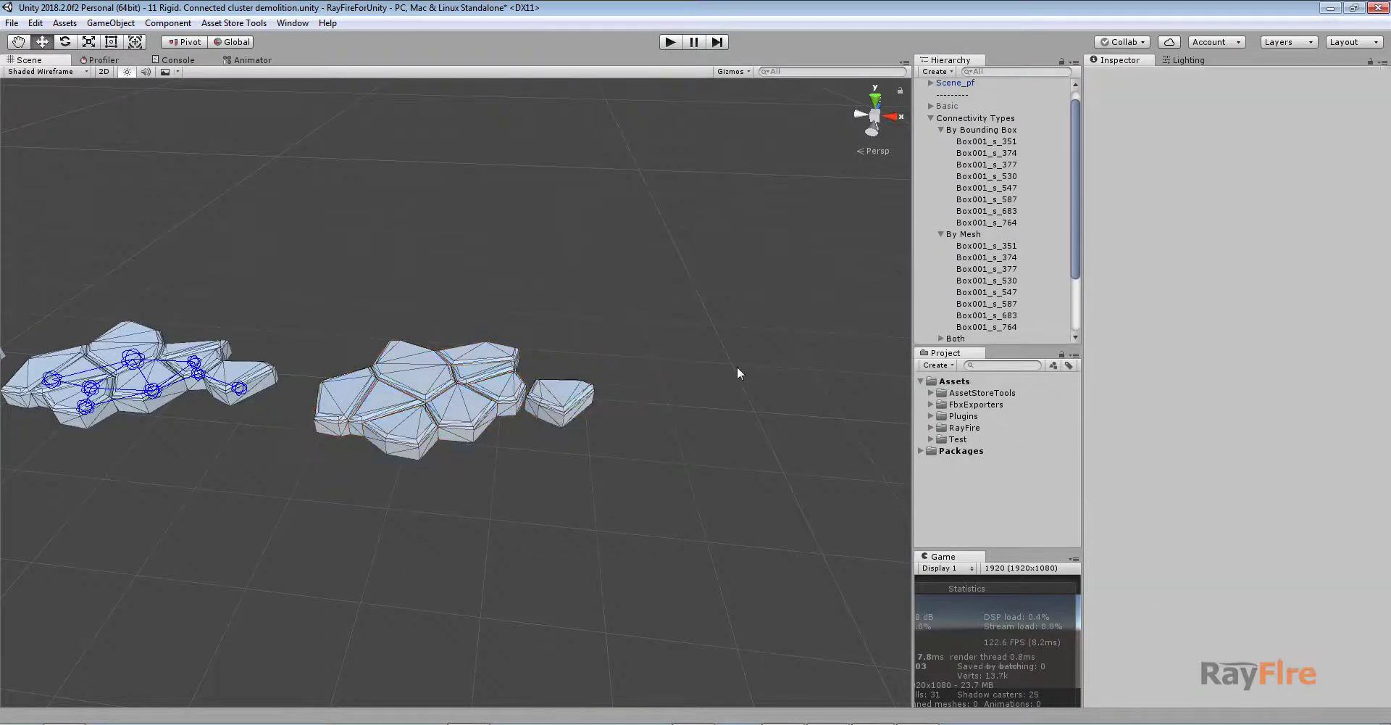
Examine the Both cluster's shards and the gap beside its outlying shard from above and below.
{"action": "left_click", "coordinate": [474, 370]}
{"action": "scroll", "coordinate": [476, 368], "scroll_direction": "up", "scroll_amount": 2}
{"action": "left_click_drag", "start_coordinate": [506, 289], "coordinate": [527, 458], "text": "alt"}
{"action": "scroll", "coordinate": [528, 458], "scroll_direction": "up", "scroll_amount": 3}
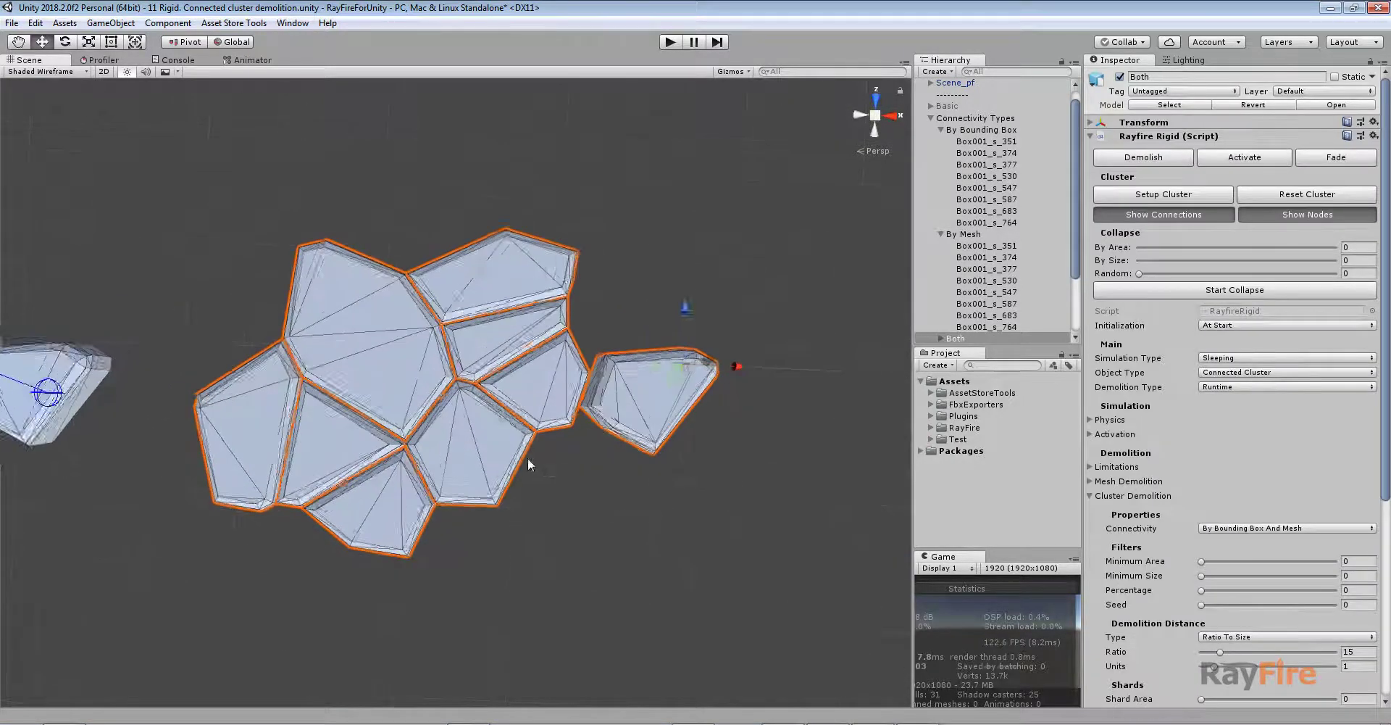
{"action": "left_click_drag", "start_coordinate": [620, 426], "coordinate": [585, 442], "text": "alt"}
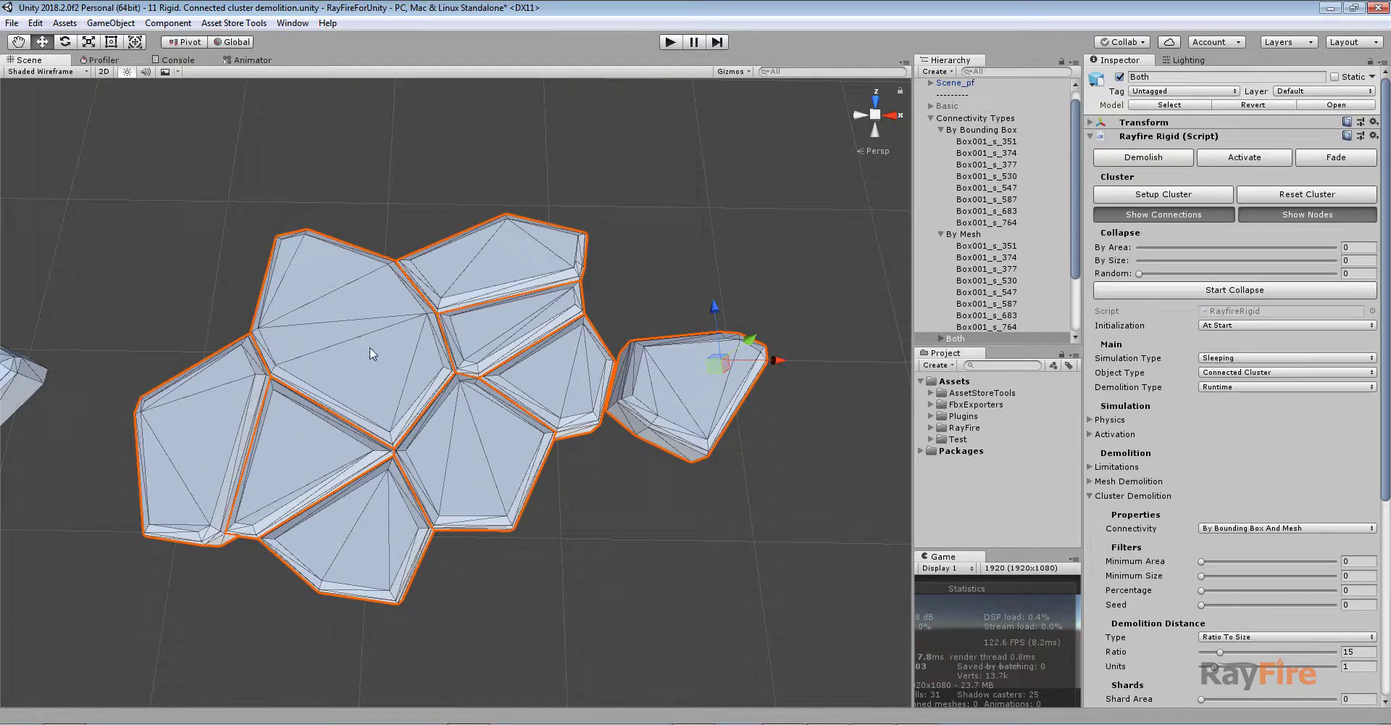
{"action": "left_click", "coordinate": [593, 534]}
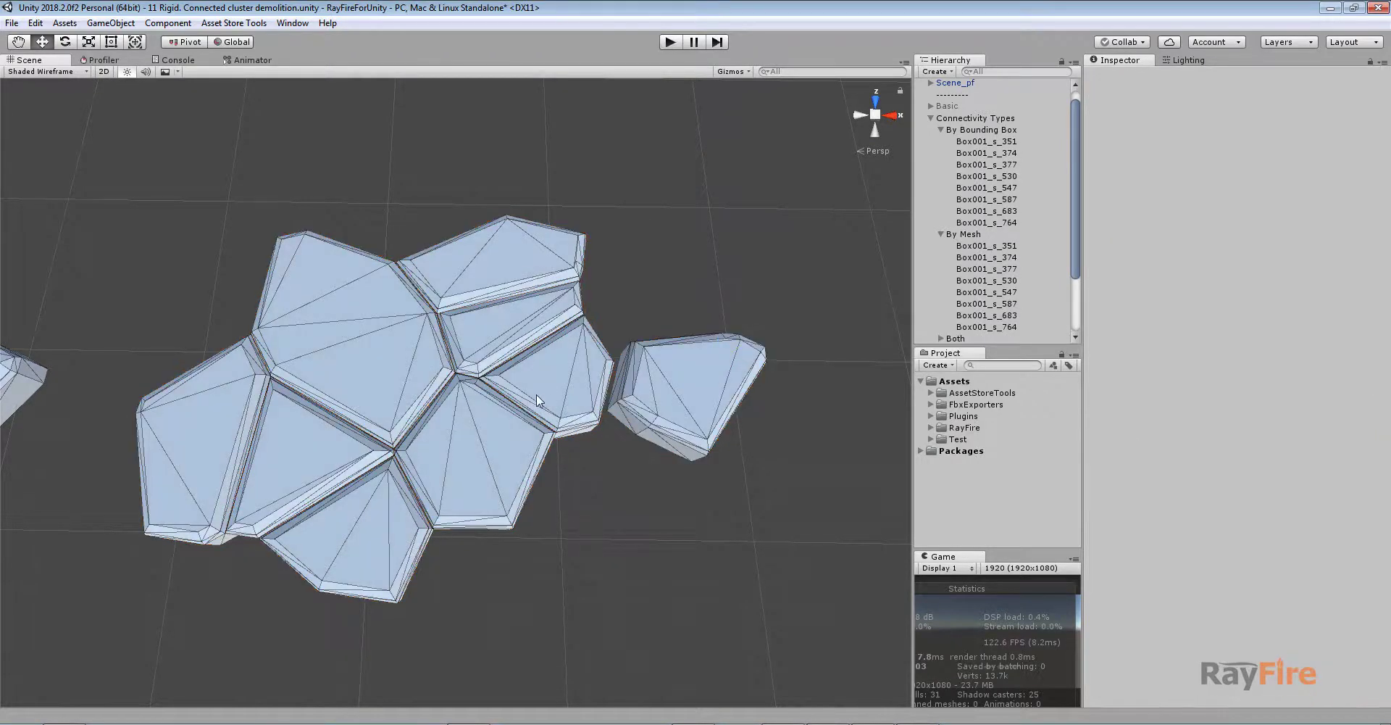
{"action": "middle_click_drag", "start_coordinate": [646, 403], "coordinate": [554, 407]}
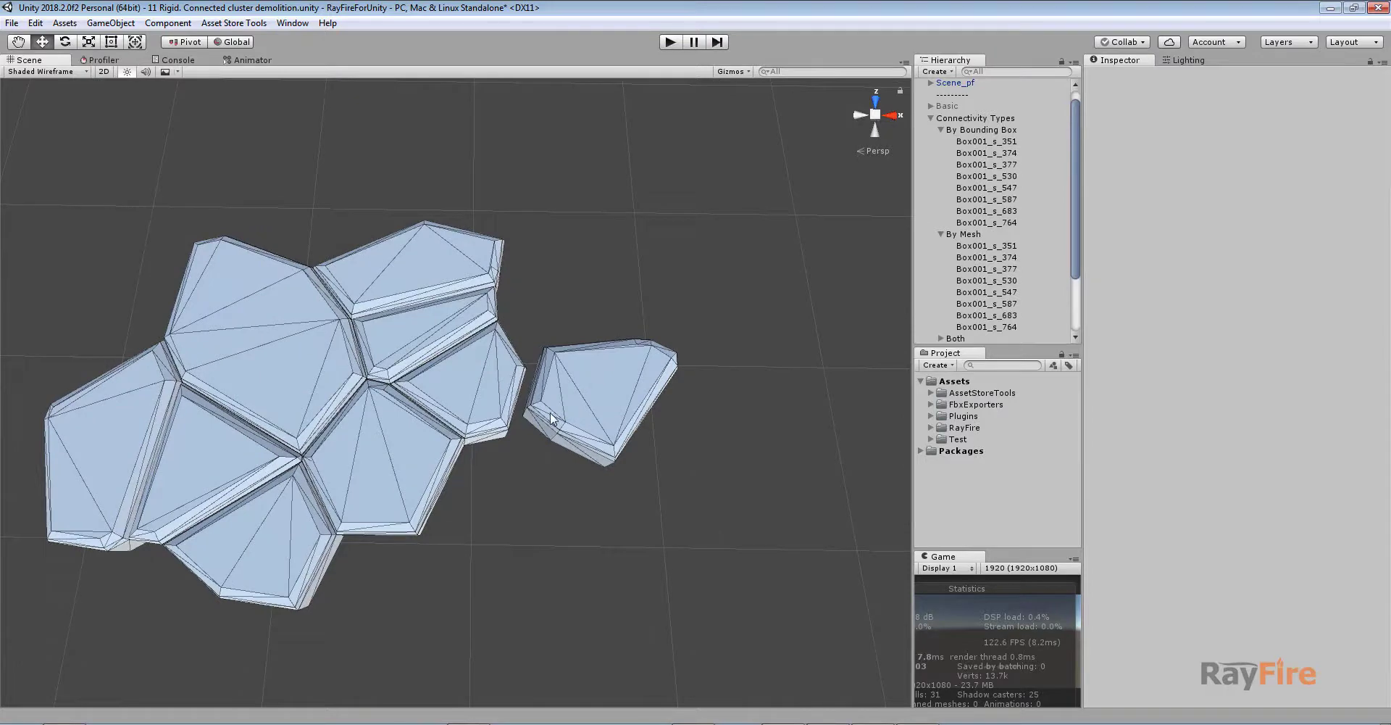
{"action": "left_click", "coordinate": [427, 389]}
{"action": "left_click_drag", "start_coordinate": [466, 450], "coordinate": [434, 413], "text": "alt"}
{"action": "scroll", "coordinate": [443, 418], "scroll_direction": "up", "scroll_amount": 4}
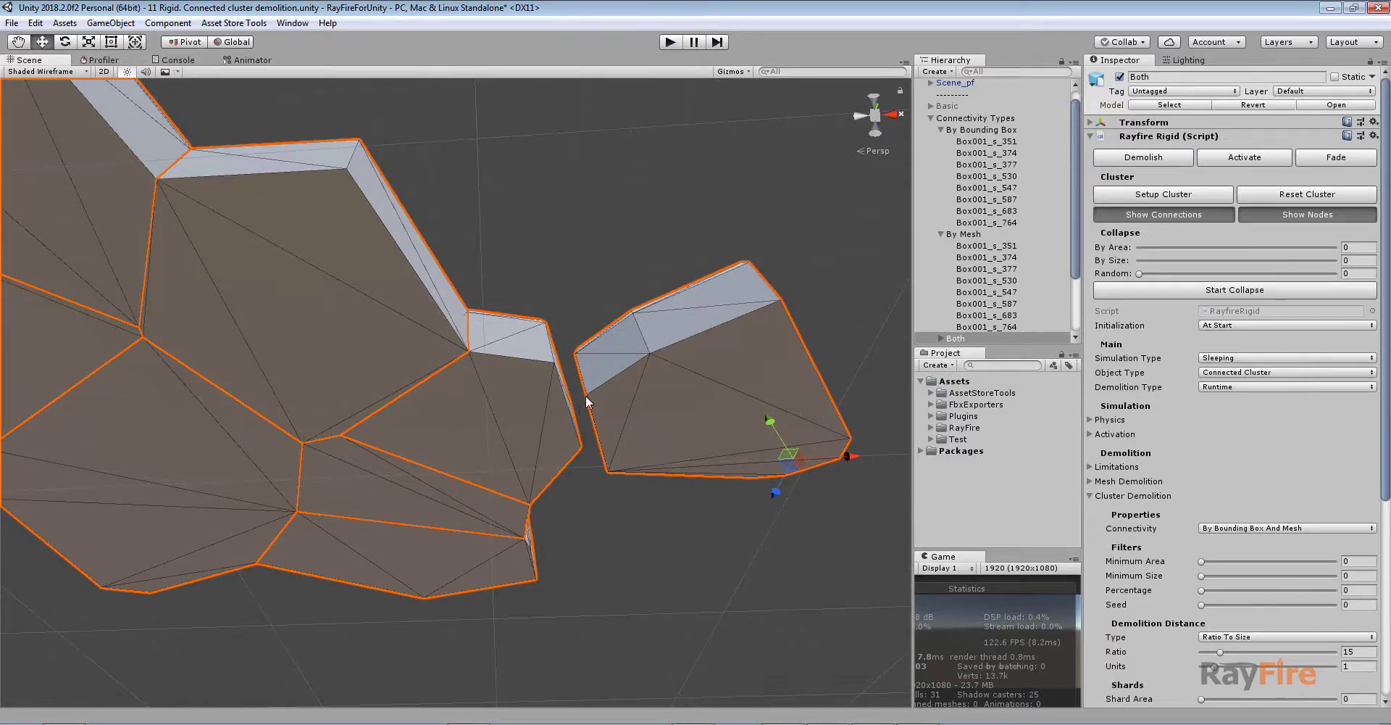
{"action": "left_click_drag", "start_coordinate": [500, 311], "coordinate": [425, 500], "text": "alt"}
{"action": "scroll", "coordinate": [406, 498], "scroll_direction": "down", "scroll_amount": 6}
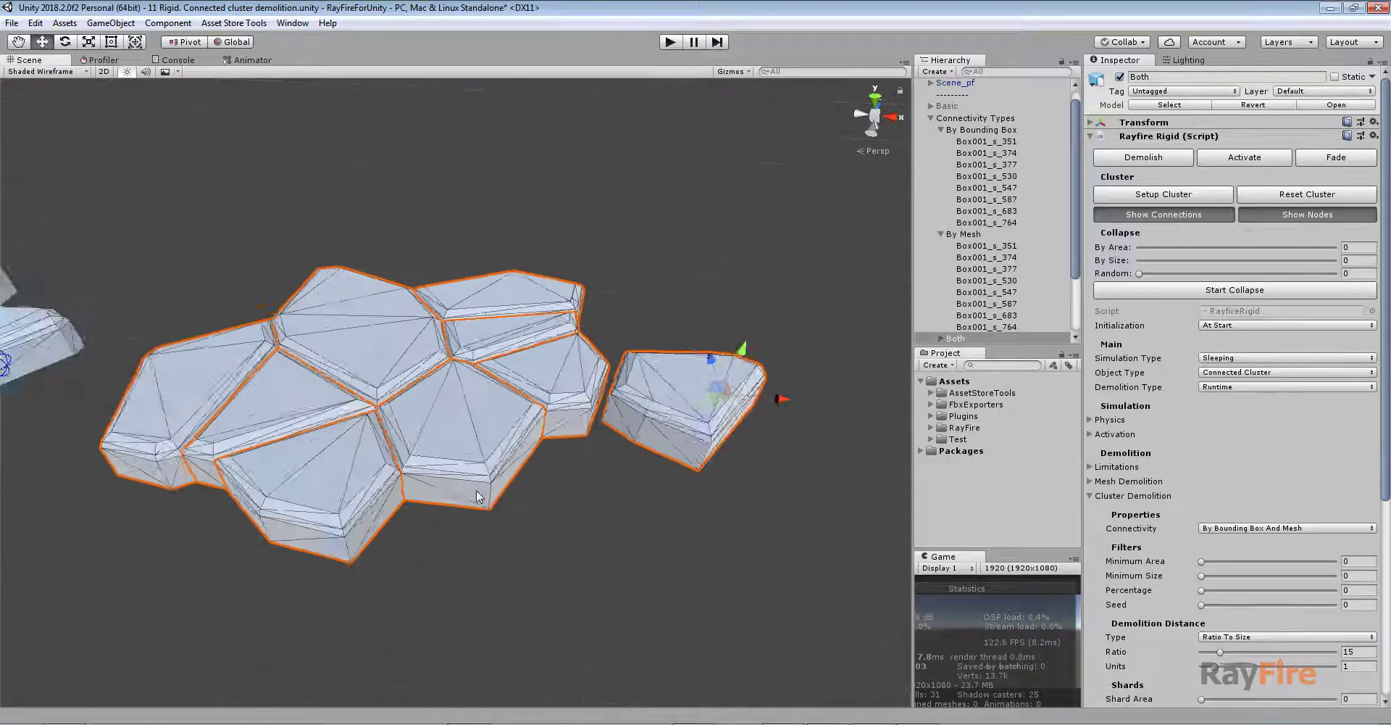
Compare the Both cluster with the neighbouring By Mesh cluster.
{"action": "middle_click_drag", "start_coordinate": [435, 498], "coordinate": [755, 530]}
{"action": "left_click", "coordinate": [450, 502]}
{"action": "middle_click_drag", "start_coordinate": [692, 493], "coordinate": [532, 486]}
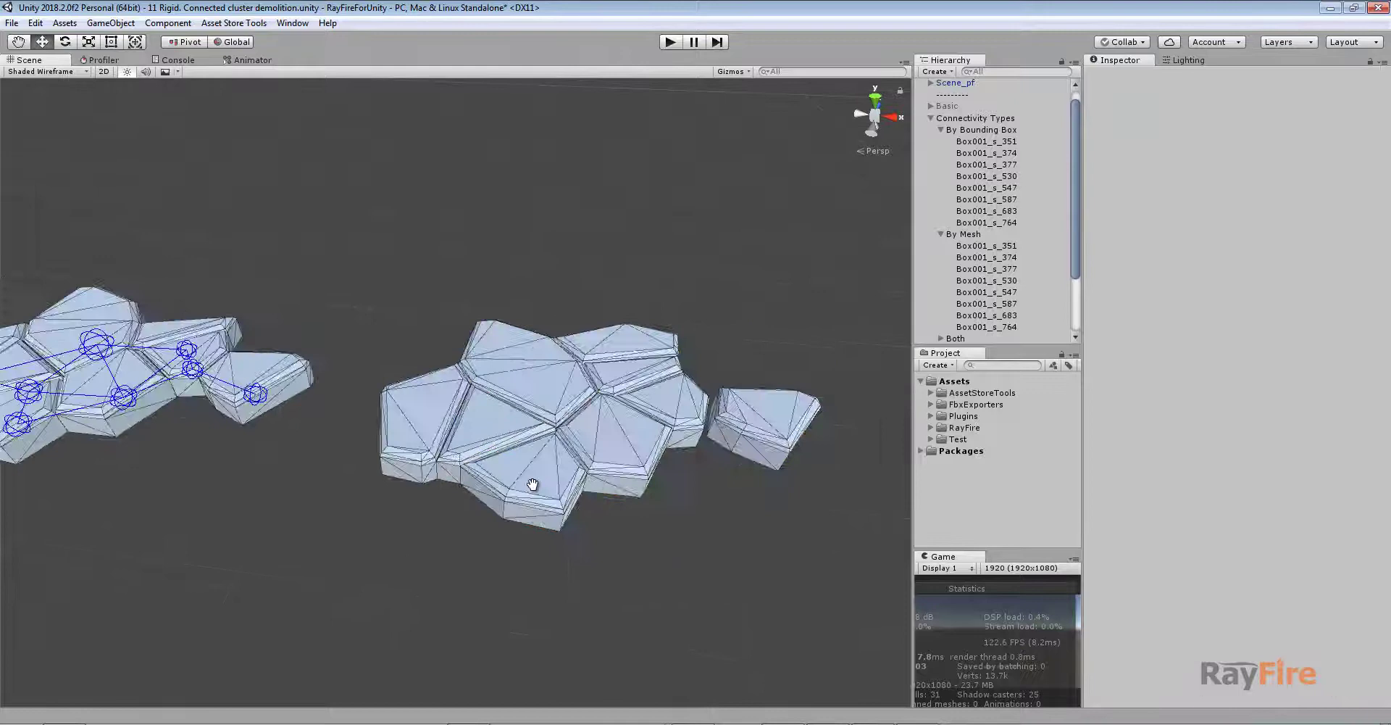
{"action": "left_click_drag", "start_coordinate": [551, 508], "coordinate": [468, 435], "text": "alt"}
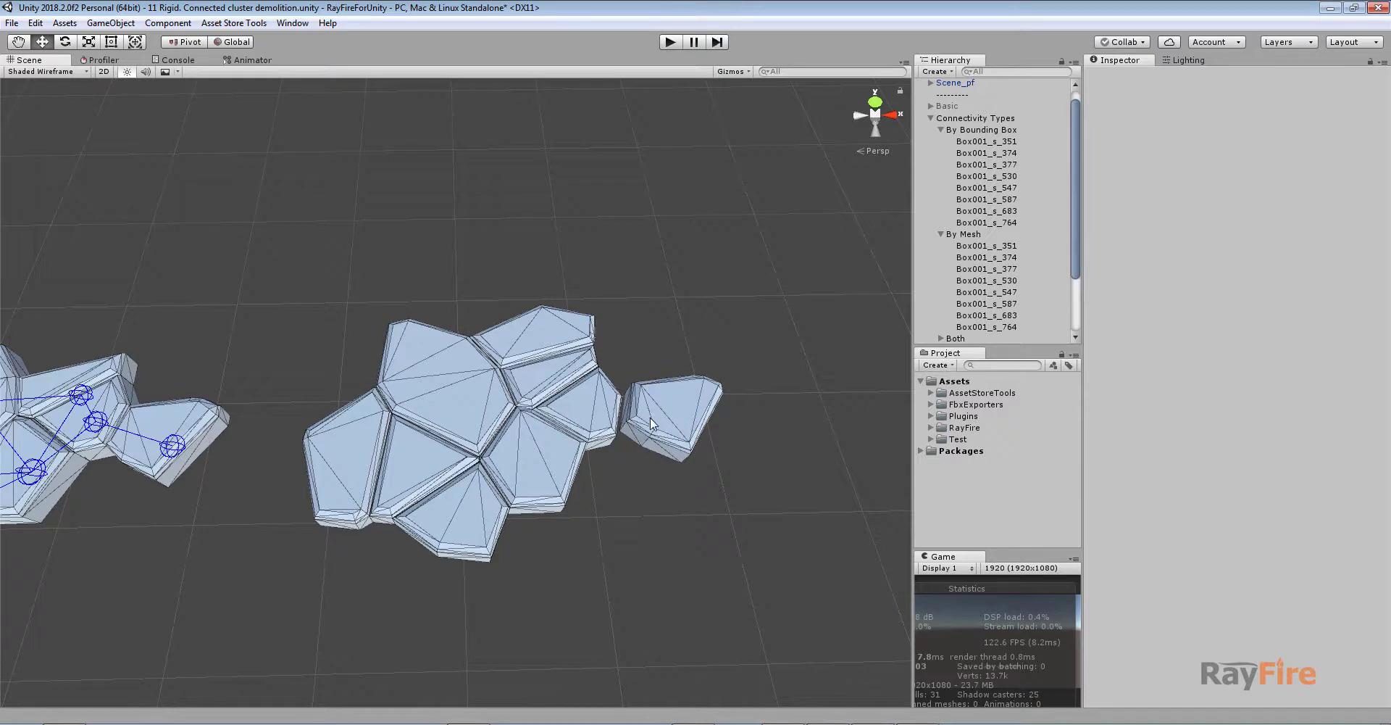
{"action": "left_click_drag", "start_coordinate": [569, 449], "coordinate": [501, 407], "text": "alt"}
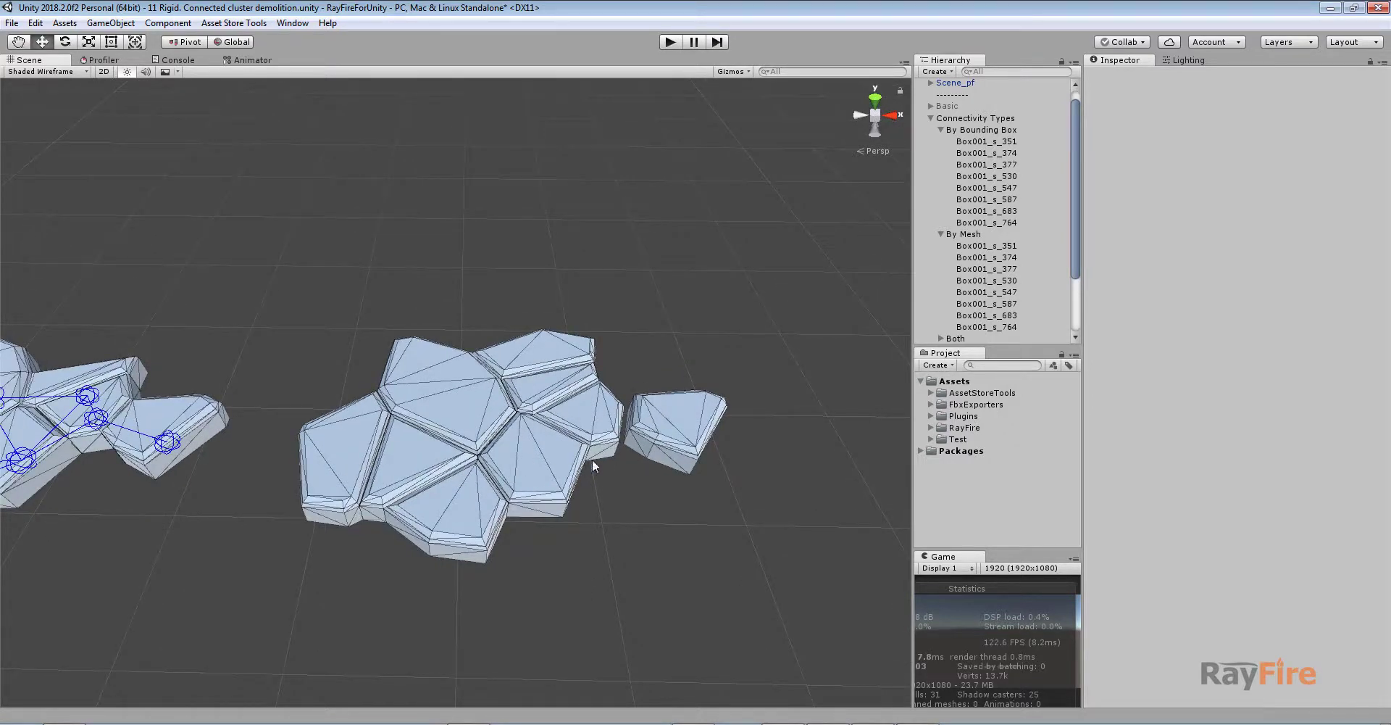
{"action": "scroll", "coordinate": [547, 411], "scroll_direction": "down", "scroll_amount": 1}
{"action": "middle_click_drag", "start_coordinate": [362, 412], "coordinate": [612, 391]}
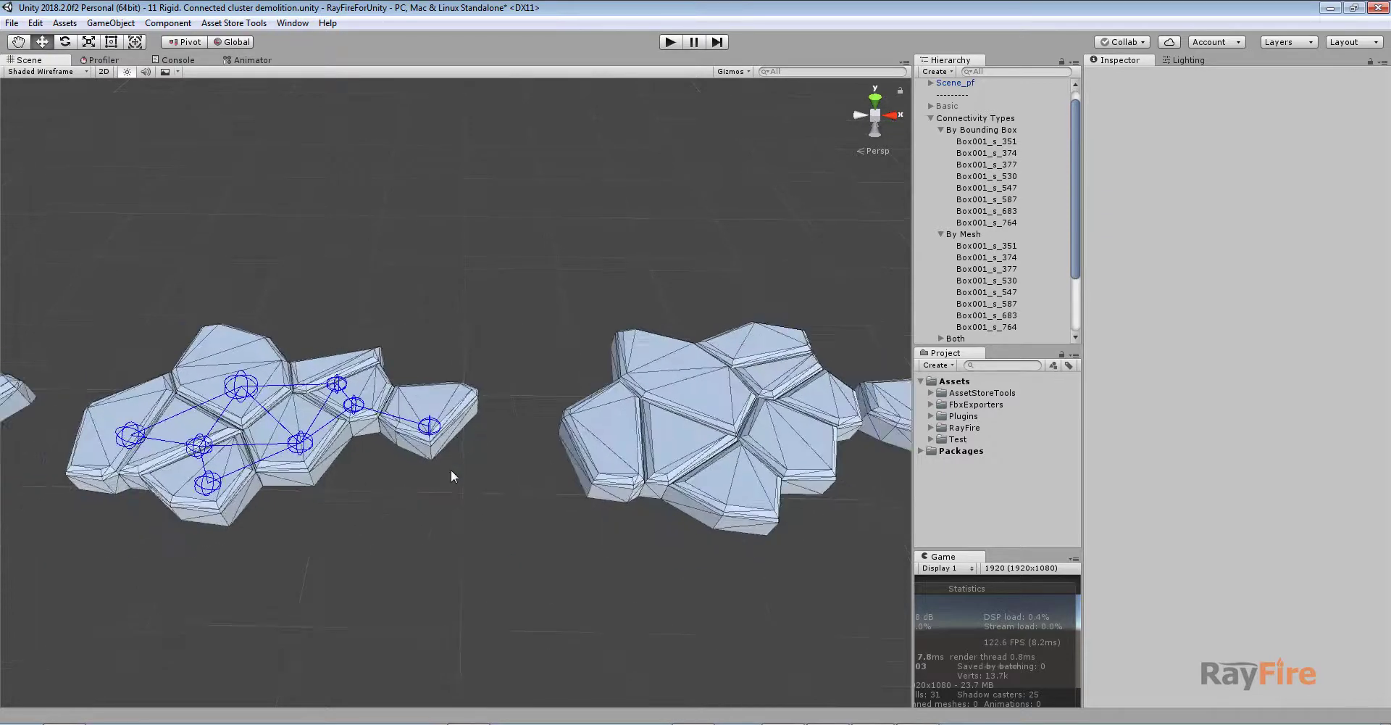
{"action": "left_click_drag", "start_coordinate": [625, 451], "coordinate": [434, 441], "text": "alt"}
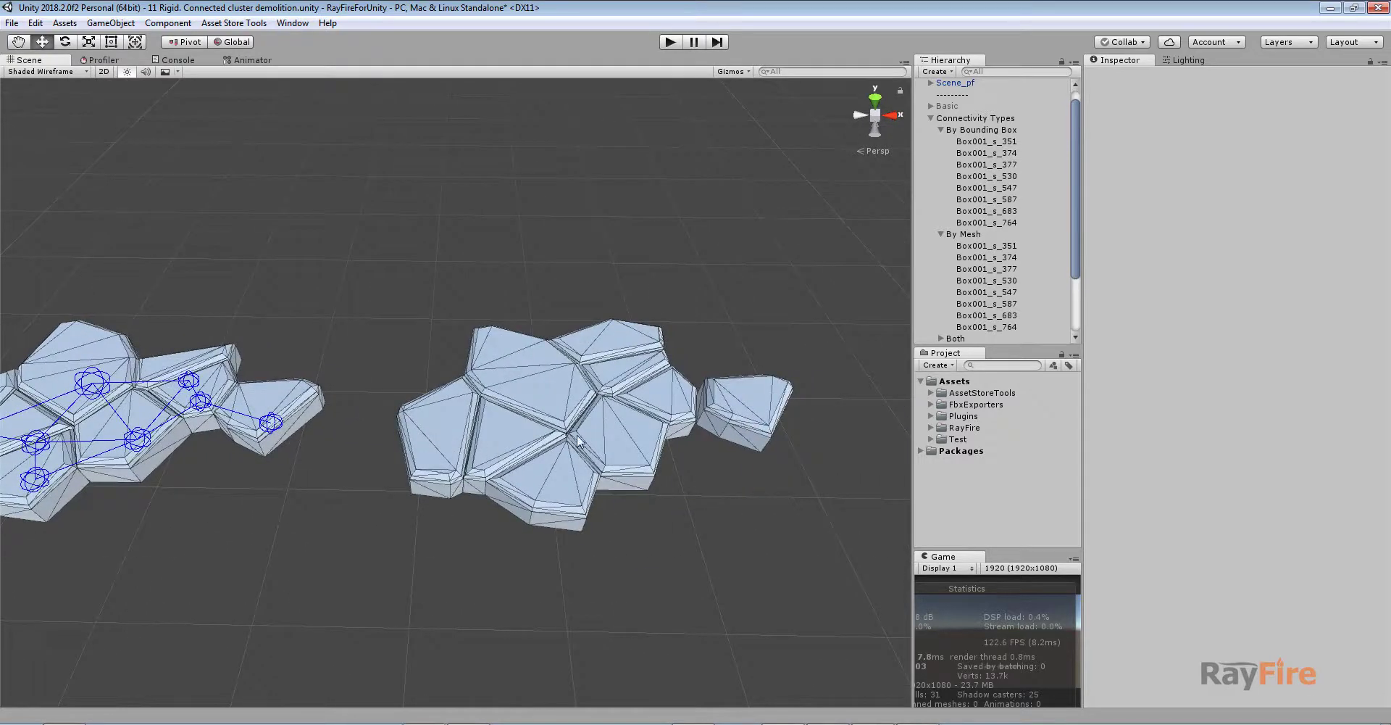
{"action": "left_click_drag", "start_coordinate": [651, 319], "coordinate": [590, 382], "text": "alt"}
{"action": "left_click", "coordinate": [593, 386]}
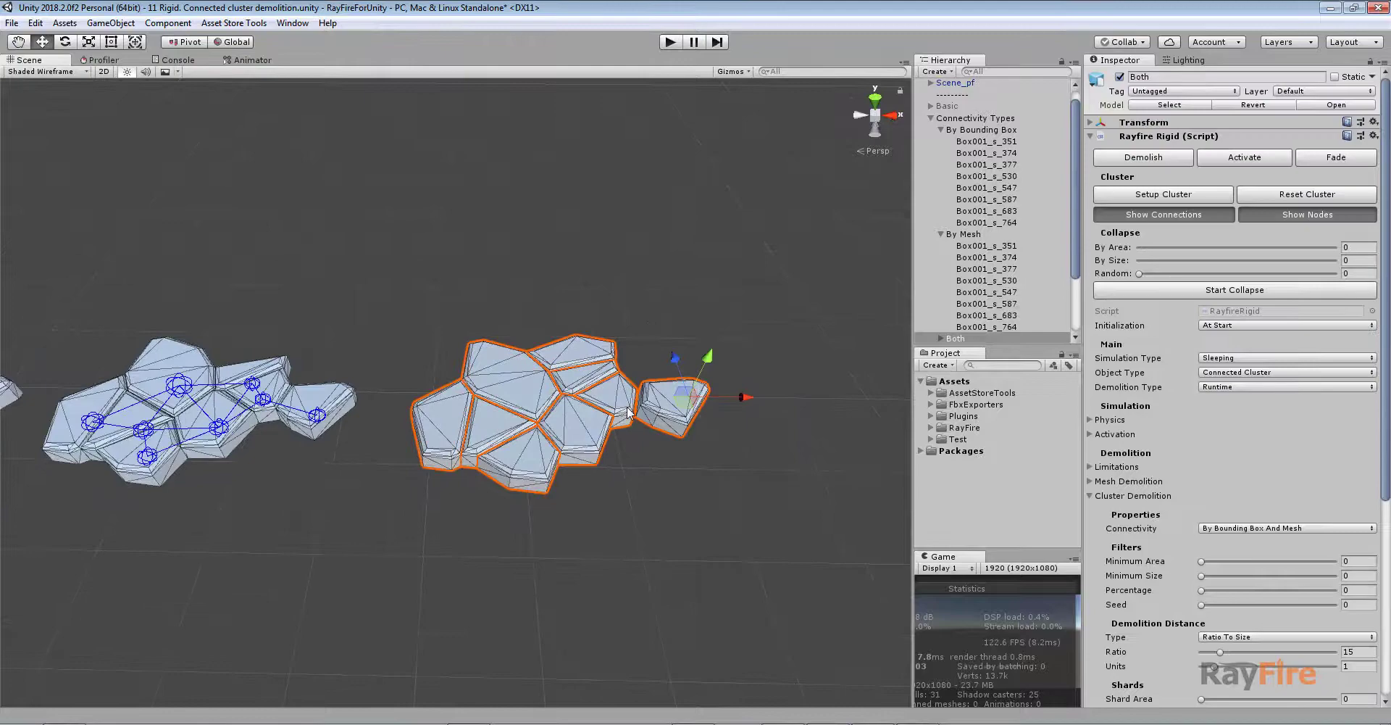
{"action": "scroll", "coordinate": [531, 429], "scroll_direction": "up", "scroll_amount": 7}
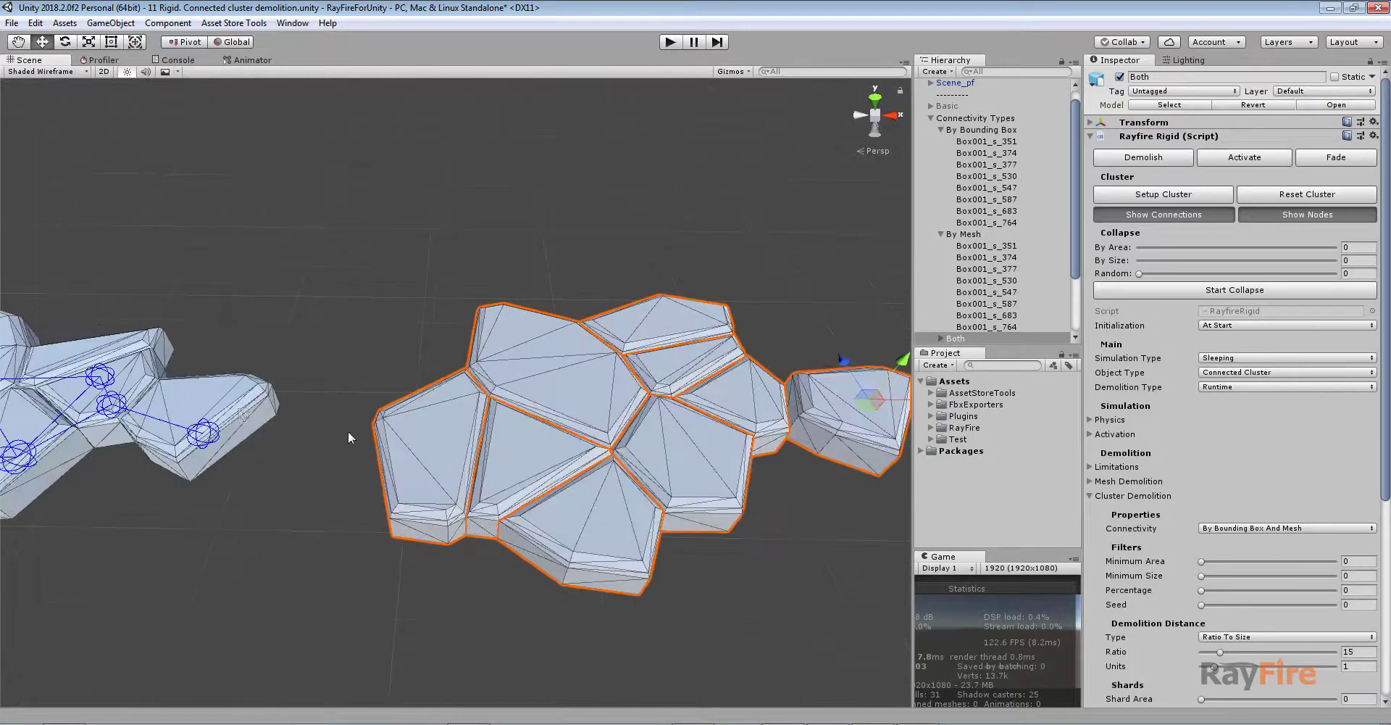
Select the By Mesh cluster and examine its node connections and shared shard corners from above and beneath.
{"action": "middle_click_drag", "start_coordinate": [348, 430], "coordinate": [549, 397]}
{"action": "left_click", "coordinate": [551, 401]}
{"action": "key", "text": "f"}
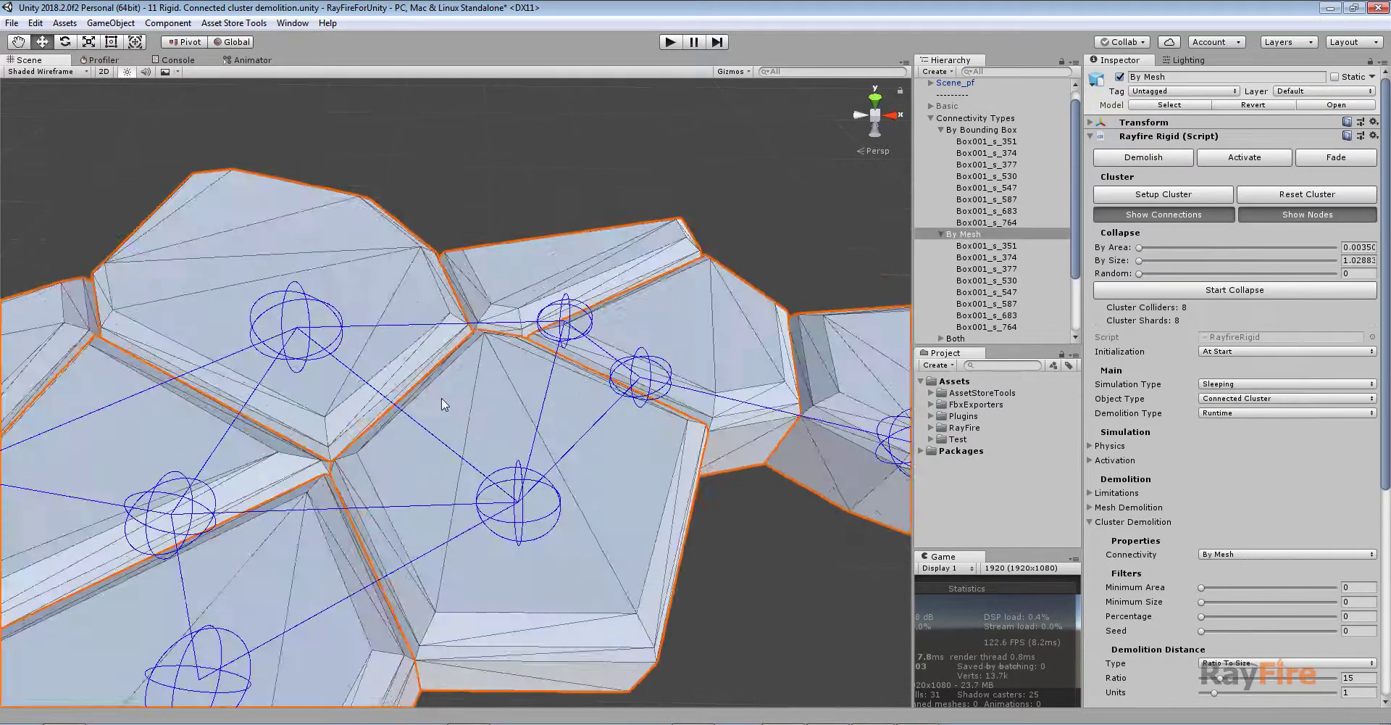
{"action": "left_click_drag", "start_coordinate": [406, 508], "coordinate": [550, 391], "text": "alt"}
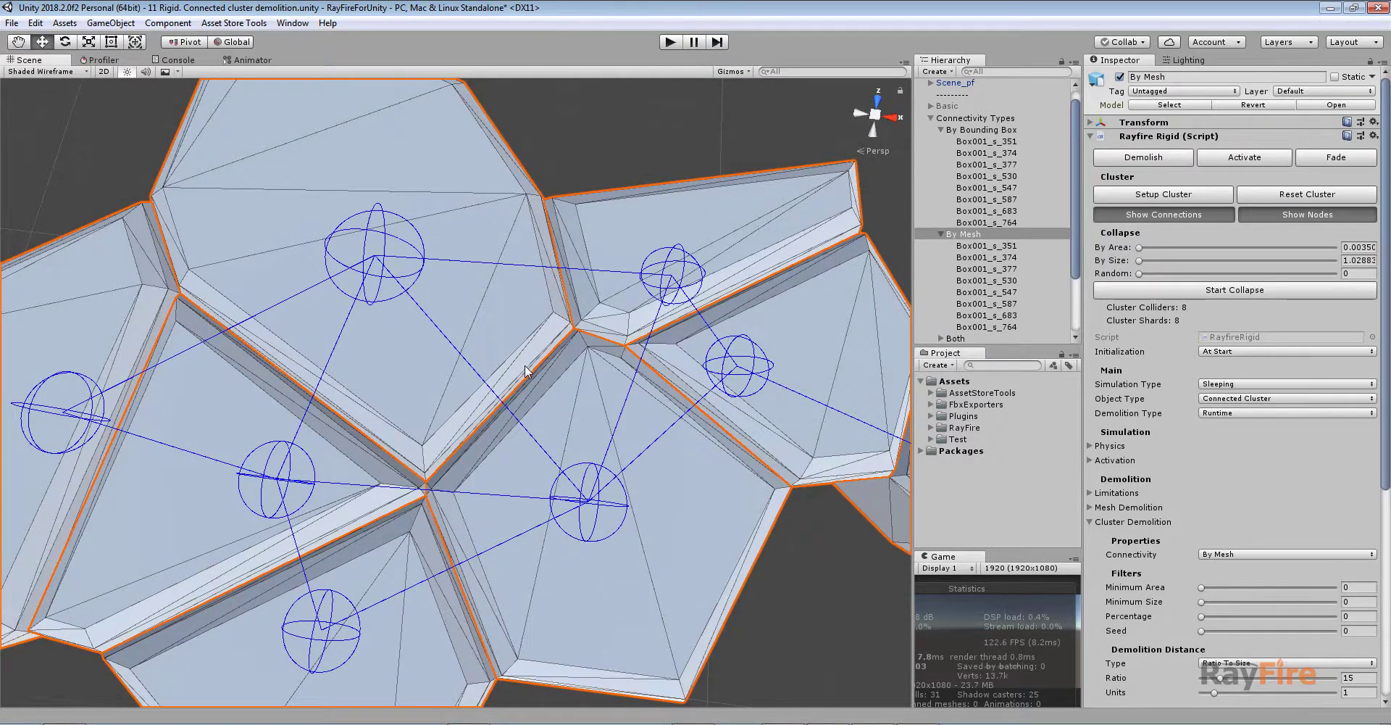
{"action": "scroll", "coordinate": [524, 380], "scroll_direction": "down", "scroll_amount": 5}
{"action": "scroll", "coordinate": [523, 380], "scroll_direction": "up", "scroll_amount": 5}
{"action": "key", "text": "alt"}
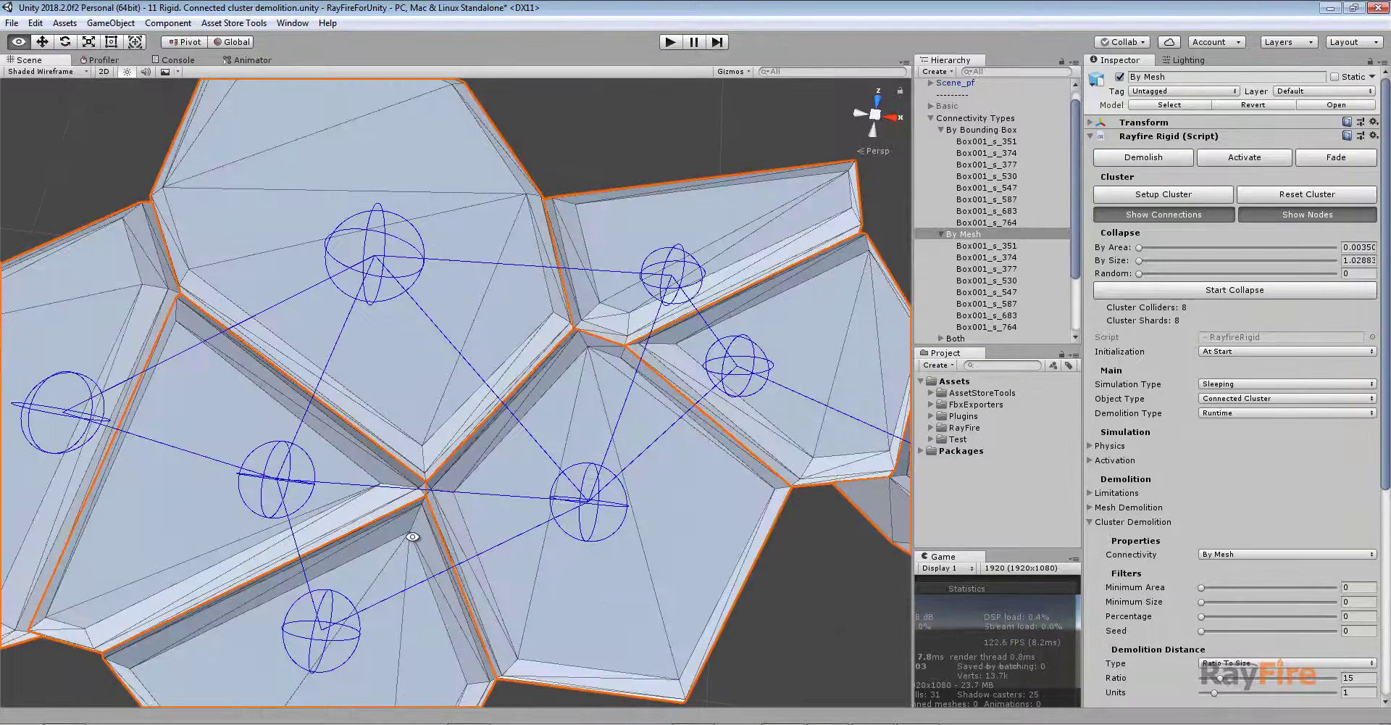
{"action": "left_click_drag", "start_coordinate": [411, 537], "coordinate": [416, 285], "text": "alt"}
{"action": "middle_click_drag", "start_coordinate": [461, 297], "coordinate": [464, 384]}
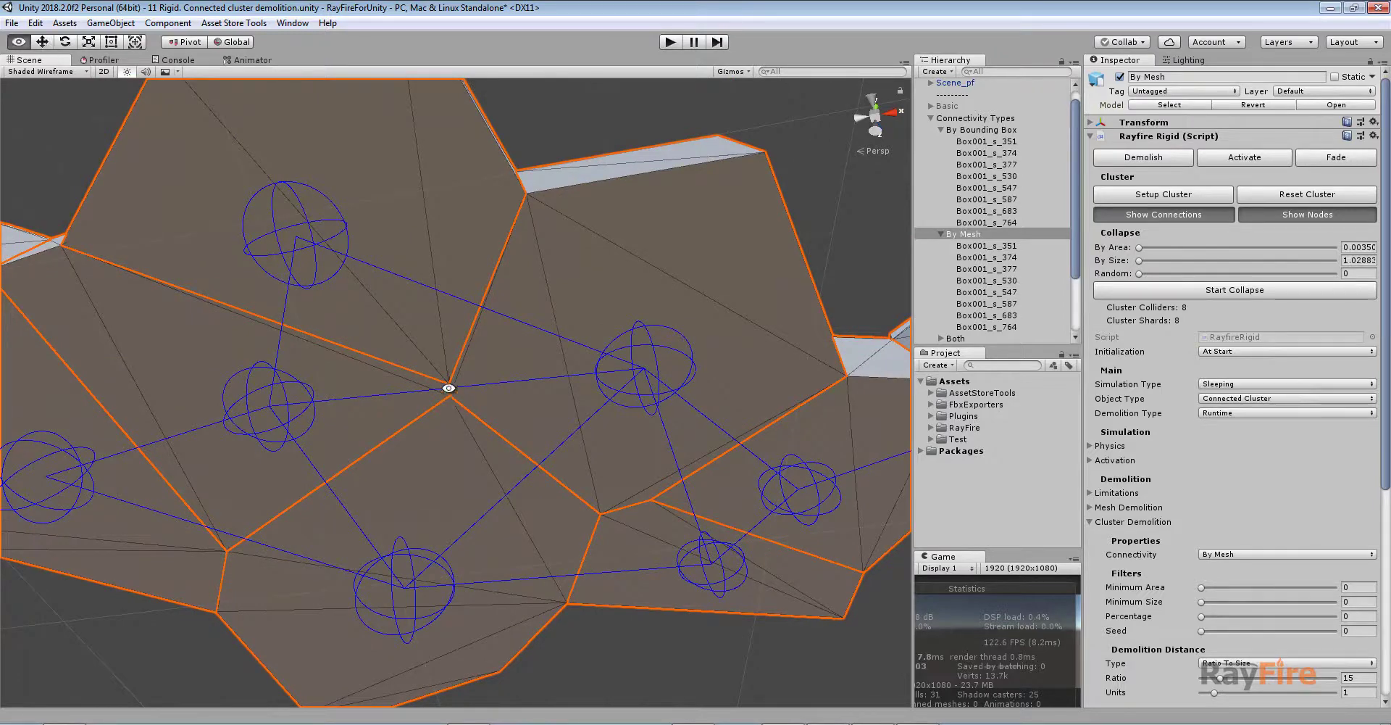
Examine the By Mesh cluster's node connections and shared shard corners from beneath, at a distance and face-on.
{"action": "left_click_drag", "start_coordinate": [452, 393], "coordinate": [445, 360], "text": "alt"}
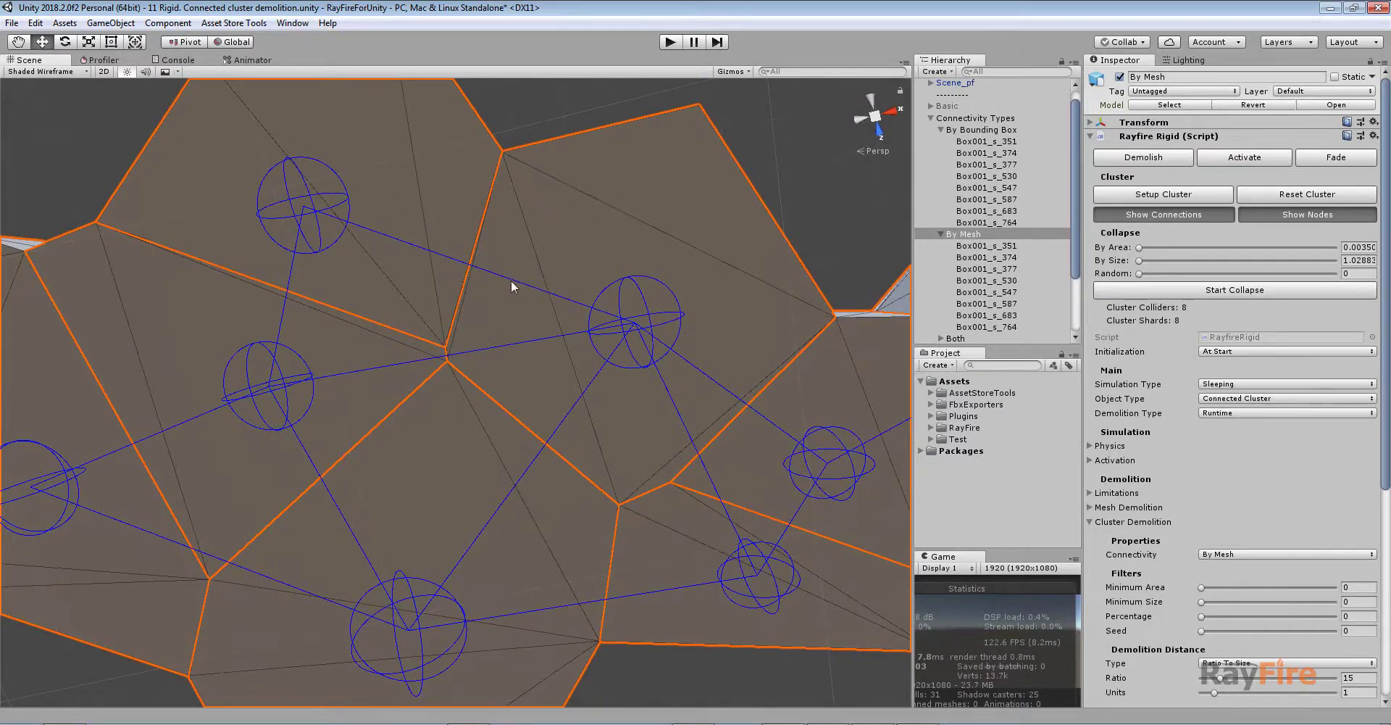
{"action": "left_click_drag", "start_coordinate": [511, 283], "coordinate": [552, 494], "text": "alt"}
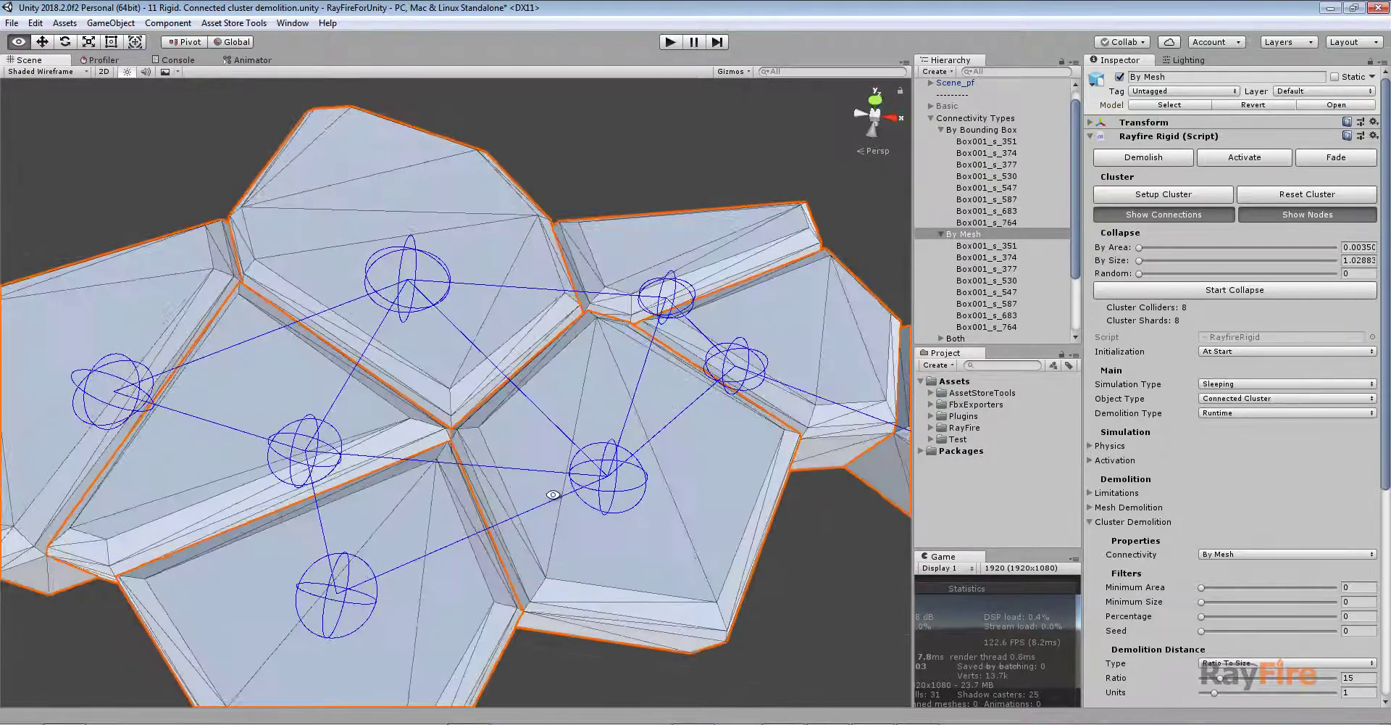
{"action": "scroll", "coordinate": [593, 473], "scroll_direction": "down", "scroll_amount": 10}
{"action": "middle_click_drag", "start_coordinate": [592, 473], "coordinate": [553, 451]}
{"action": "scroll", "coordinate": [622, 433], "scroll_direction": "down", "scroll_amount": 6}
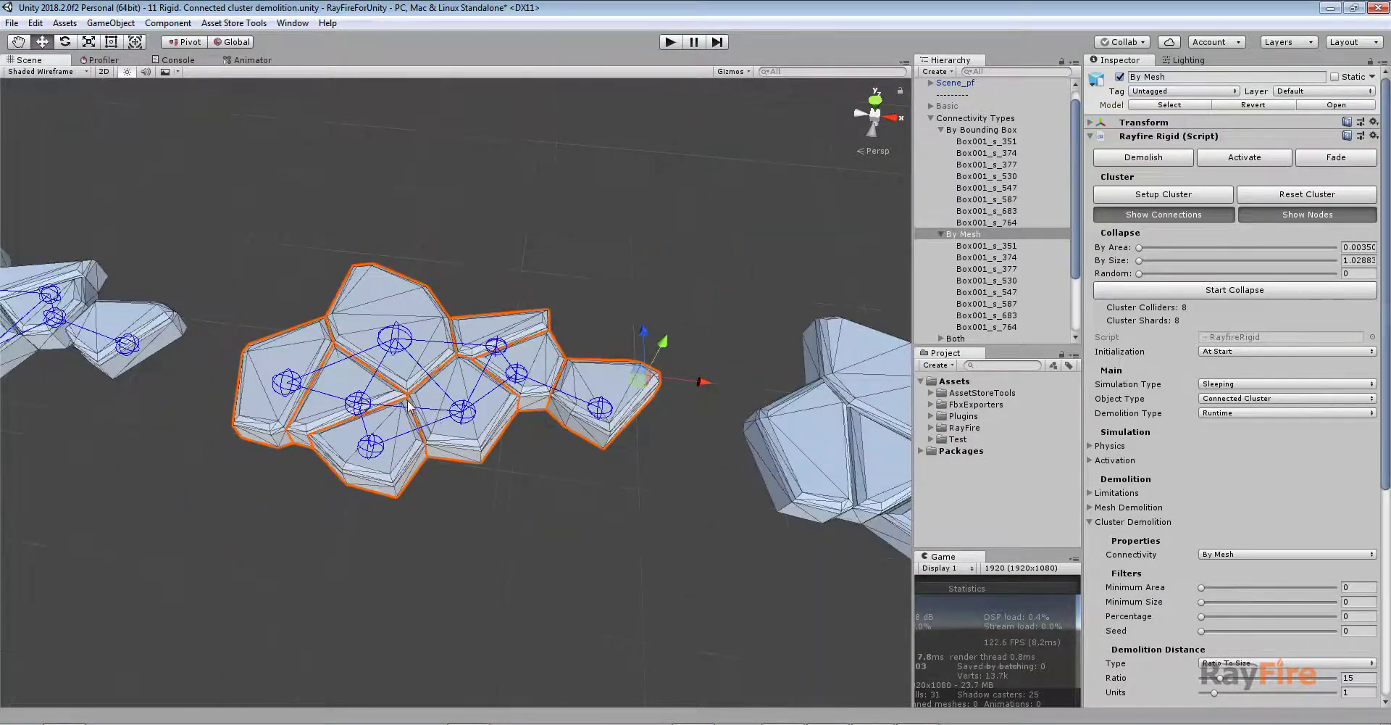
{"action": "scroll", "coordinate": [590, 447], "scroll_direction": "up", "scroll_amount": 5}
{"action": "left_click_drag", "start_coordinate": [590, 471], "coordinate": [471, 498], "text": "alt"}
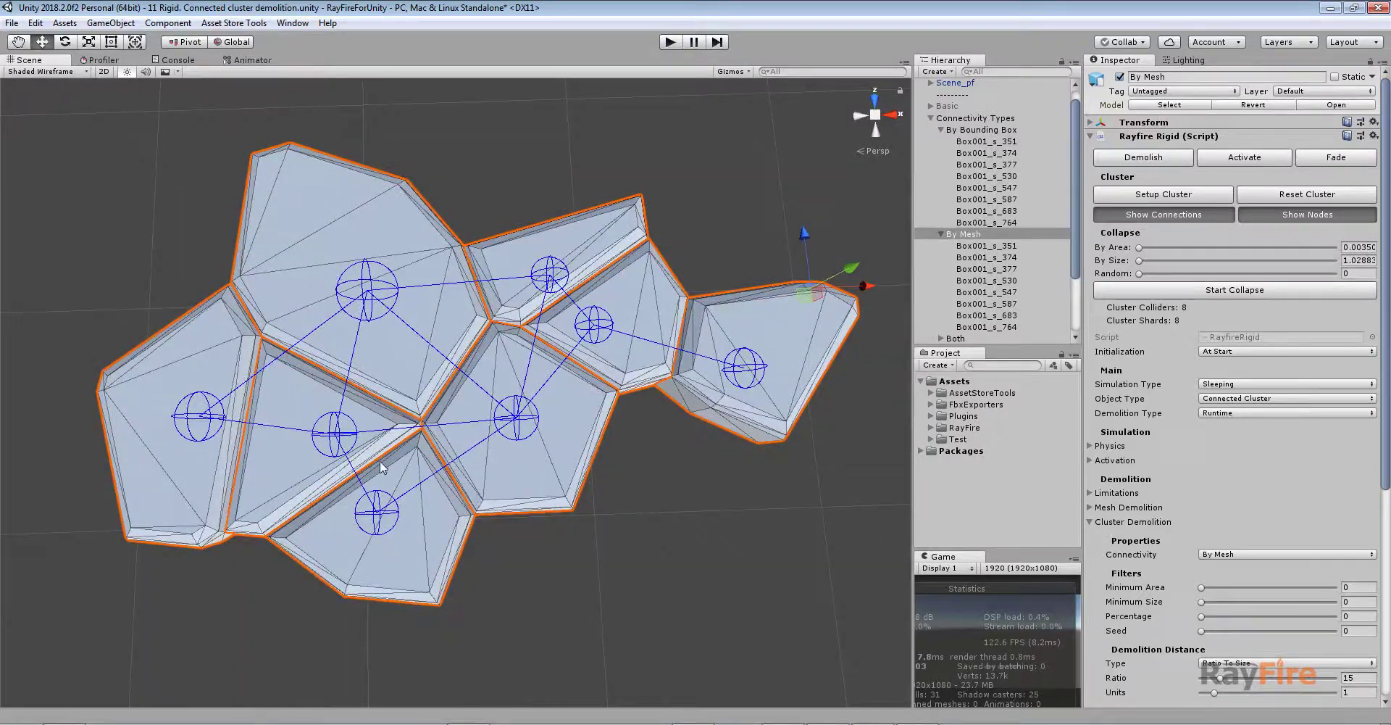
{"action": "left_click_drag", "start_coordinate": [588, 459], "coordinate": [581, 478], "text": "alt"}
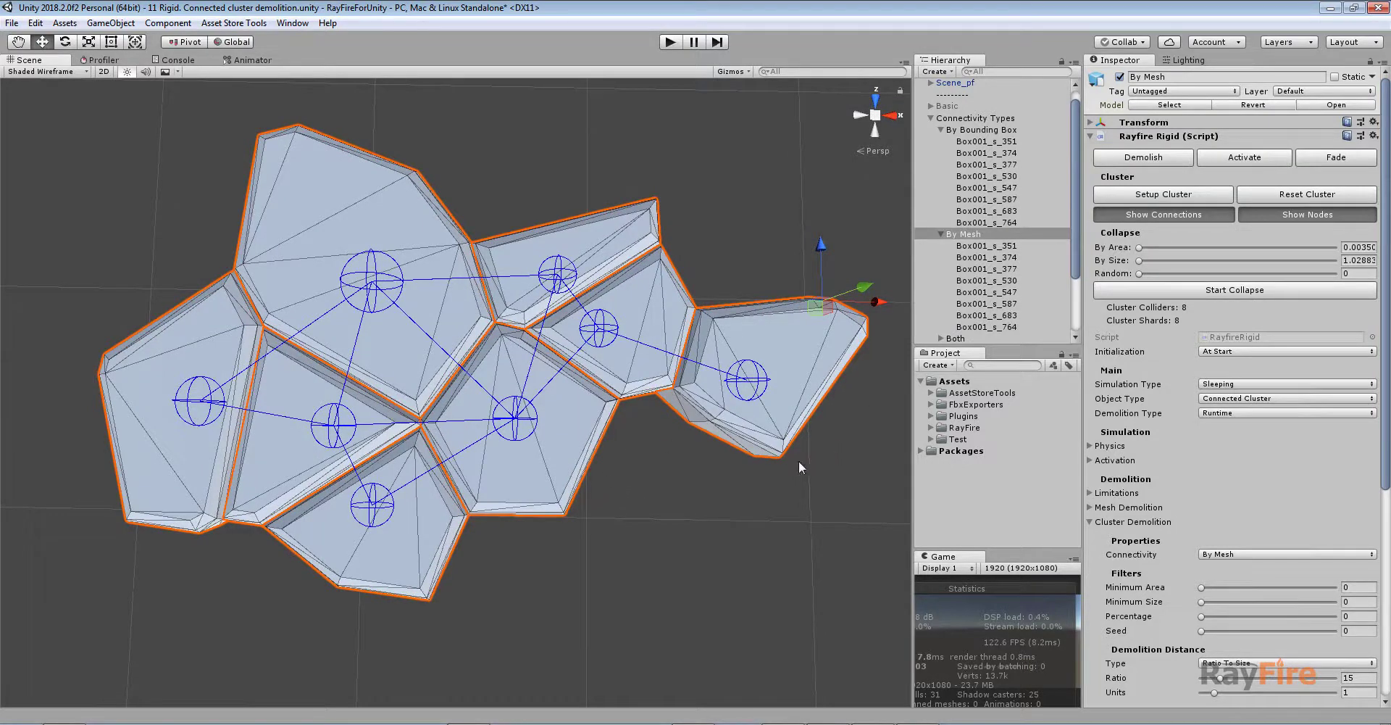
Select the Both cluster and set it up so its node connections using By Bounding Box And Mesh are generated.
{"action": "scroll", "coordinate": [532, 434], "scroll_direction": "down", "scroll_amount": 6}
{"action": "middle_click_drag", "start_coordinate": [798, 461], "coordinate": [507, 437]}
{"action": "middle_click_drag", "start_coordinate": [732, 439], "coordinate": [645, 427]}
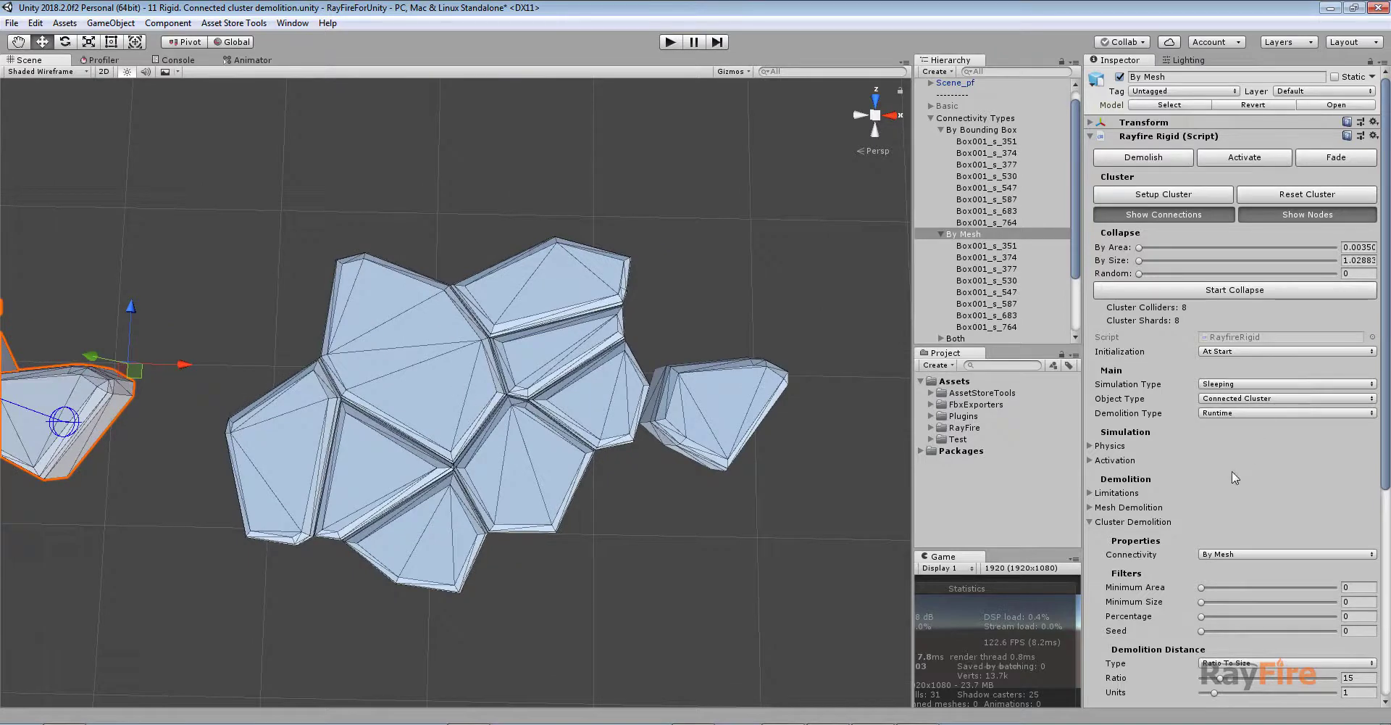
{"action": "left_click", "coordinate": [1240, 553]}
{"action": "left_click", "coordinate": [833, 442]}
{"action": "left_click", "coordinate": [737, 419]}
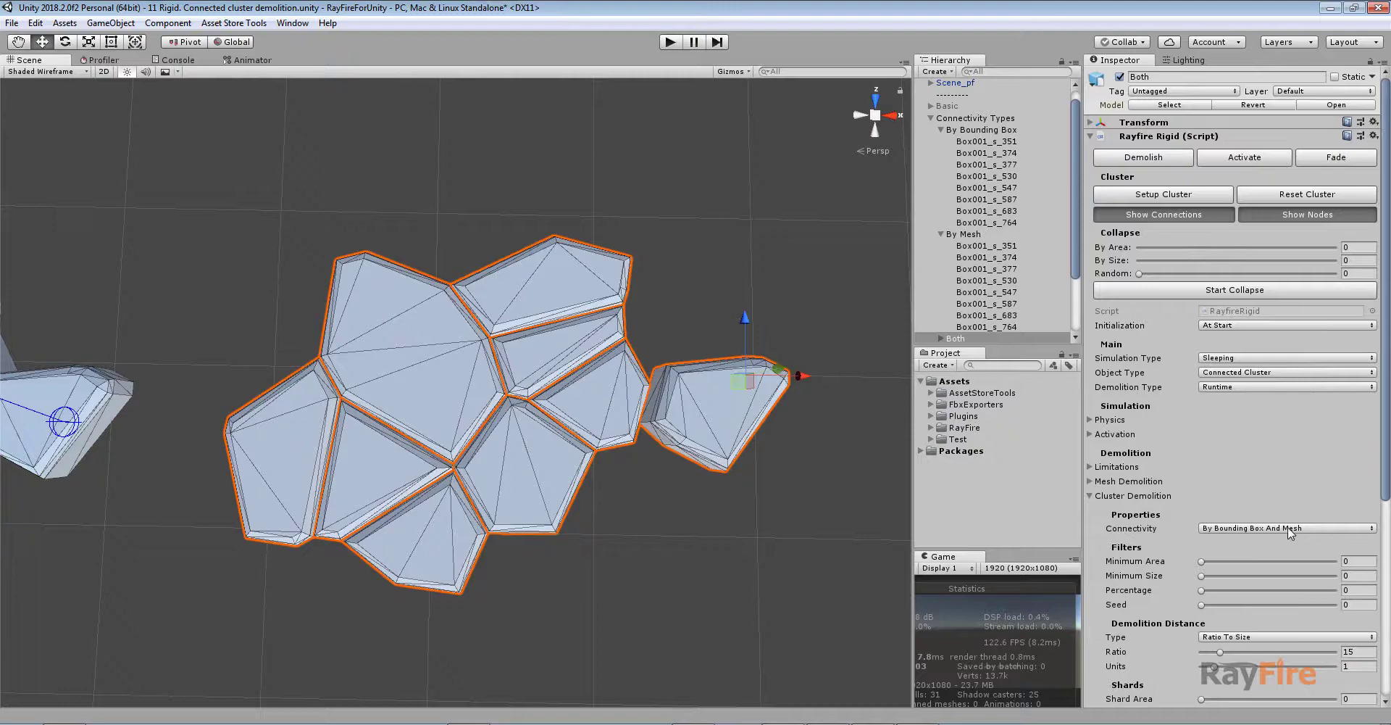
{"action": "left_click", "coordinate": [1135, 203]}
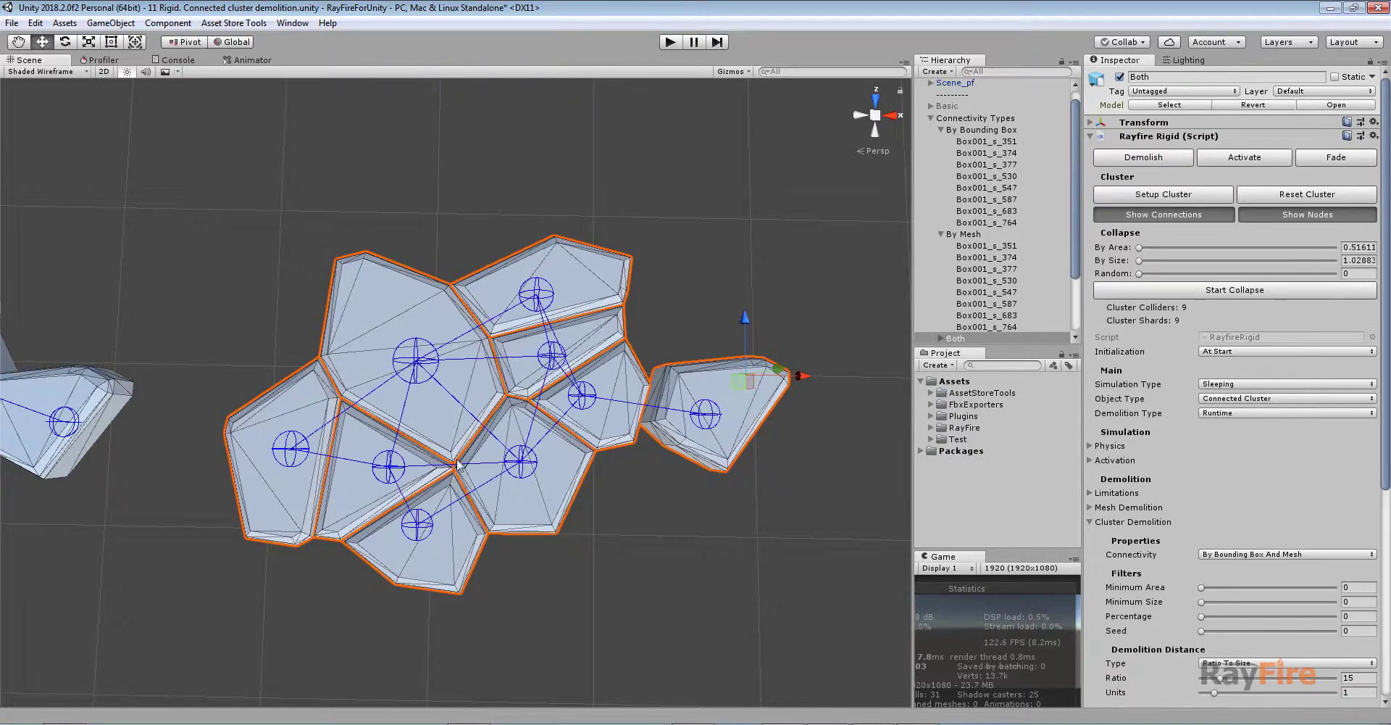
Inspect the Both cluster's connections around the narrow shard Box001_s_547 and toward the outlying shard.
{"action": "left_click_drag", "start_coordinate": [689, 583], "coordinate": [685, 478], "text": "alt"}
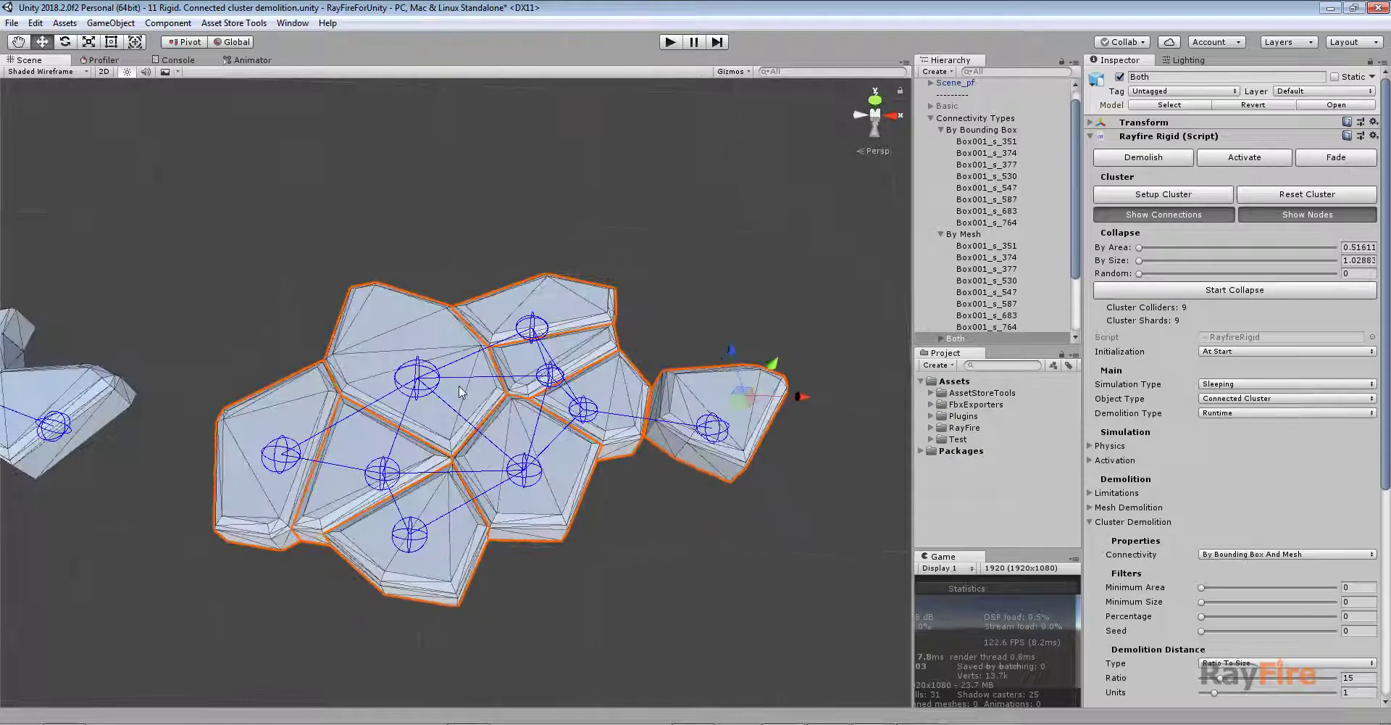
{"action": "left_click_drag", "start_coordinate": [470, 389], "coordinate": [554, 335], "text": "alt"}
{"action": "left_click", "coordinate": [554, 335]}
{"action": "left_click_drag", "start_coordinate": [563, 384], "coordinate": [562, 350], "text": "alt"}
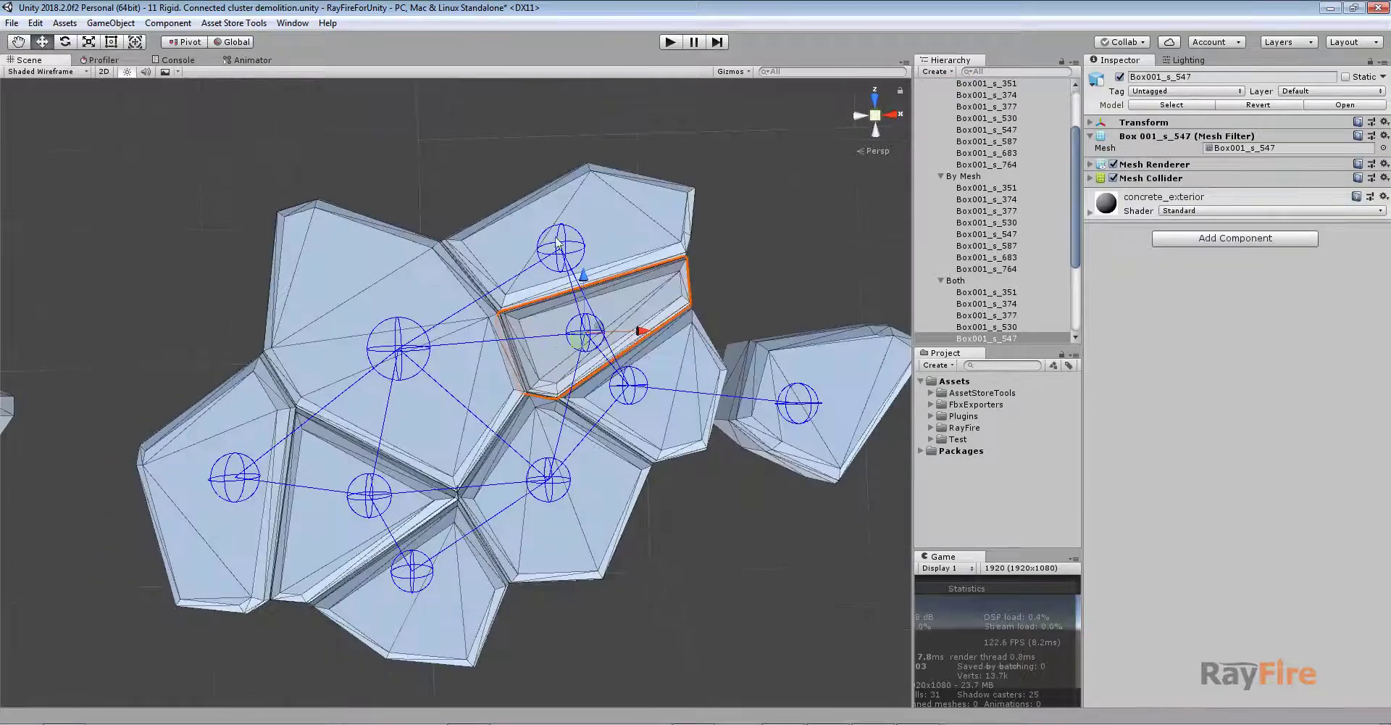
{"action": "scroll", "coordinate": [593, 300], "scroll_direction": "up", "scroll_amount": 8}
{"action": "middle_click_drag", "start_coordinate": [731, 349], "coordinate": [499, 478]}
{"action": "scroll", "coordinate": [694, 514], "scroll_direction": "down", "scroll_amount": 3}
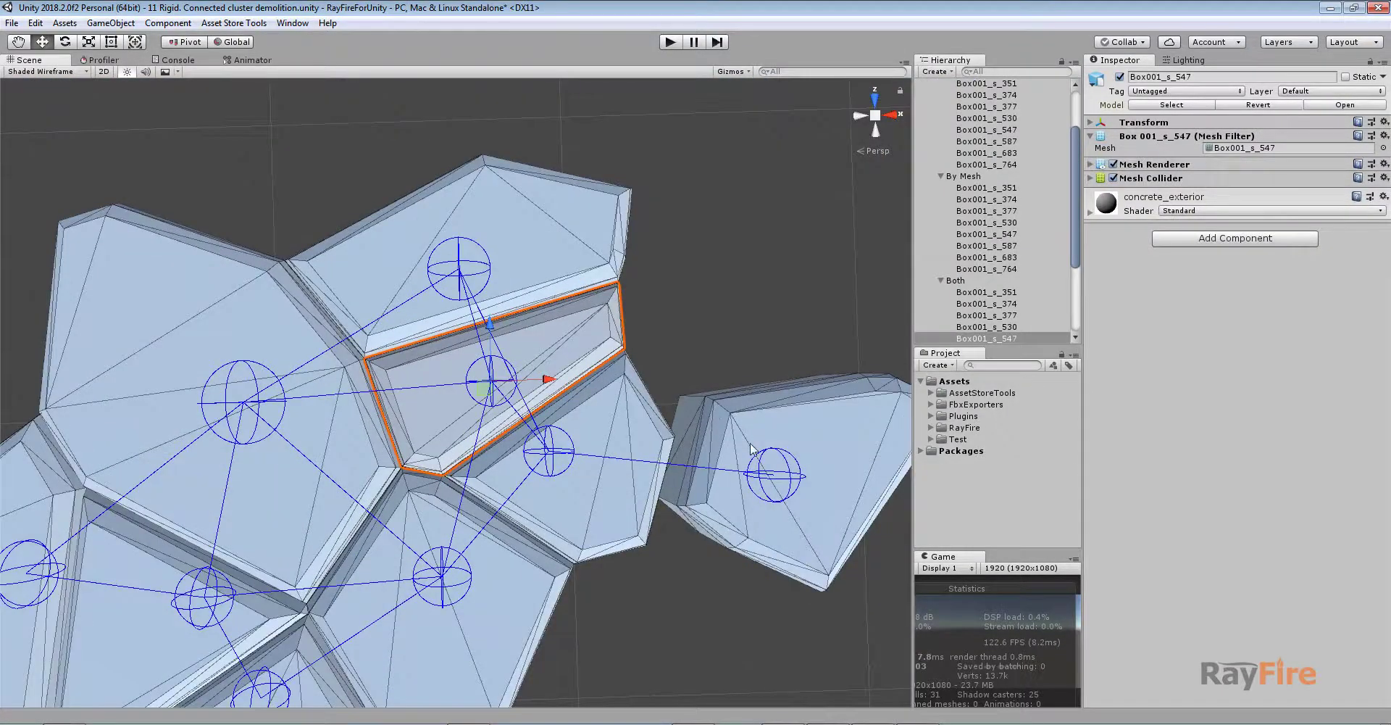
{"action": "left_click", "coordinate": [661, 458]}
{"action": "middle_click_drag", "start_coordinate": [740, 470], "coordinate": [725, 489]}
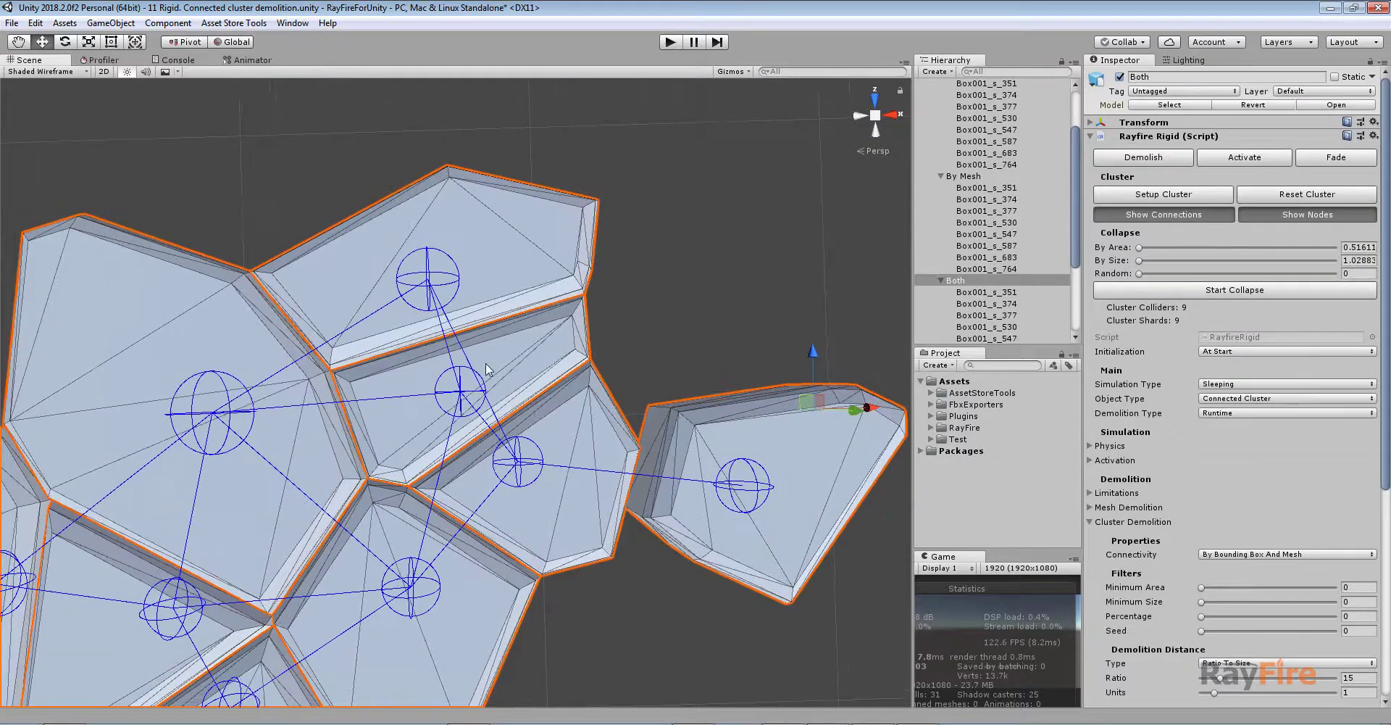
Select shards Box001_s_351 and Box001_s_604 in the Both cluster and examine the connection across the narrow shard between them.
{"action": "left_click", "coordinate": [560, 419]}
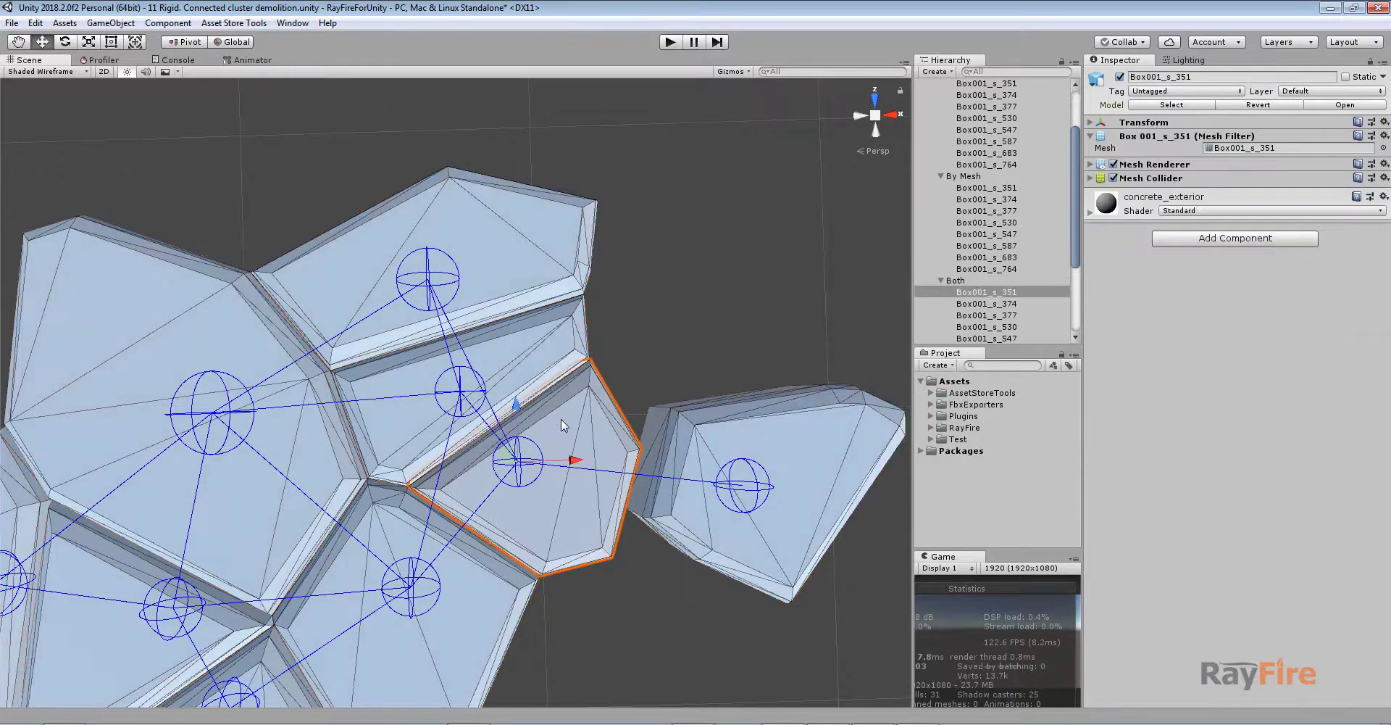
{"action": "left_click", "coordinate": [514, 255], "text": "shift"}
{"action": "left_click_drag", "start_coordinate": [515, 255], "coordinate": [568, 332], "text": "alt"}
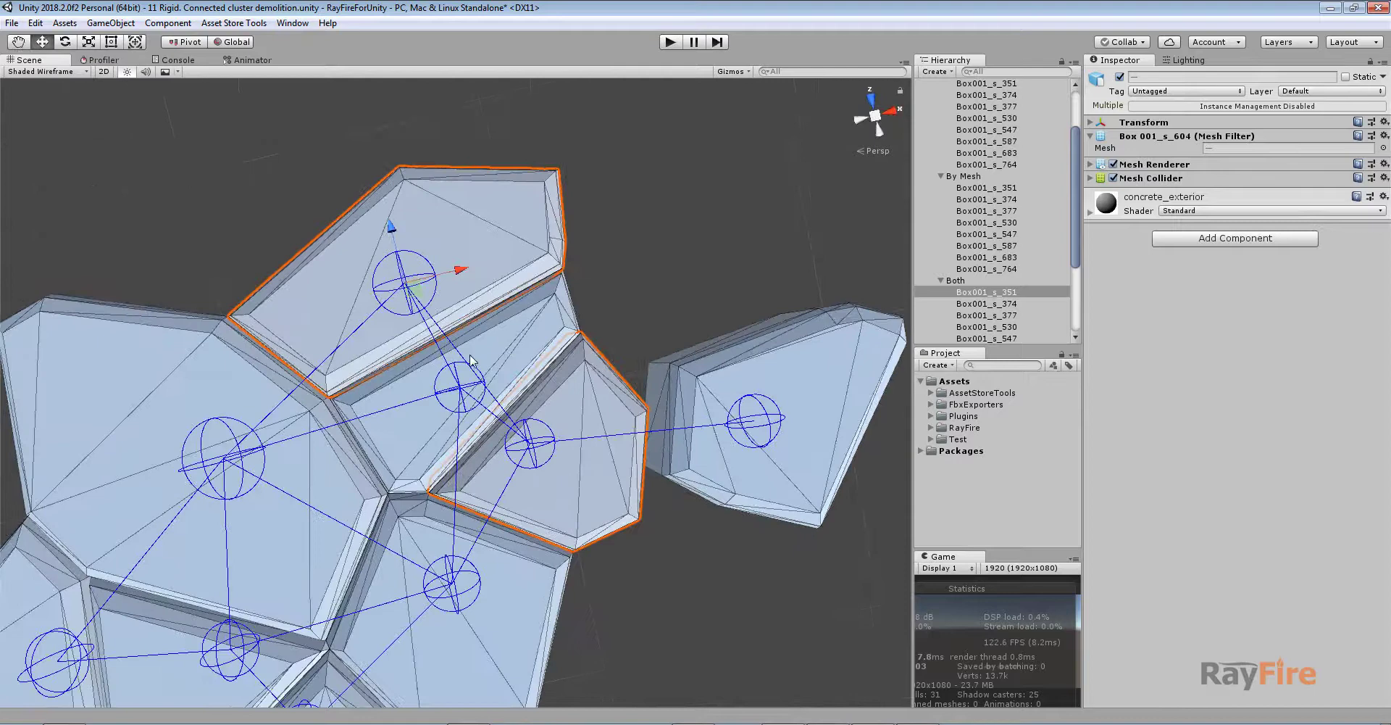
{"action": "scroll", "coordinate": [464, 359], "scroll_direction": "up", "scroll_amount": 5}
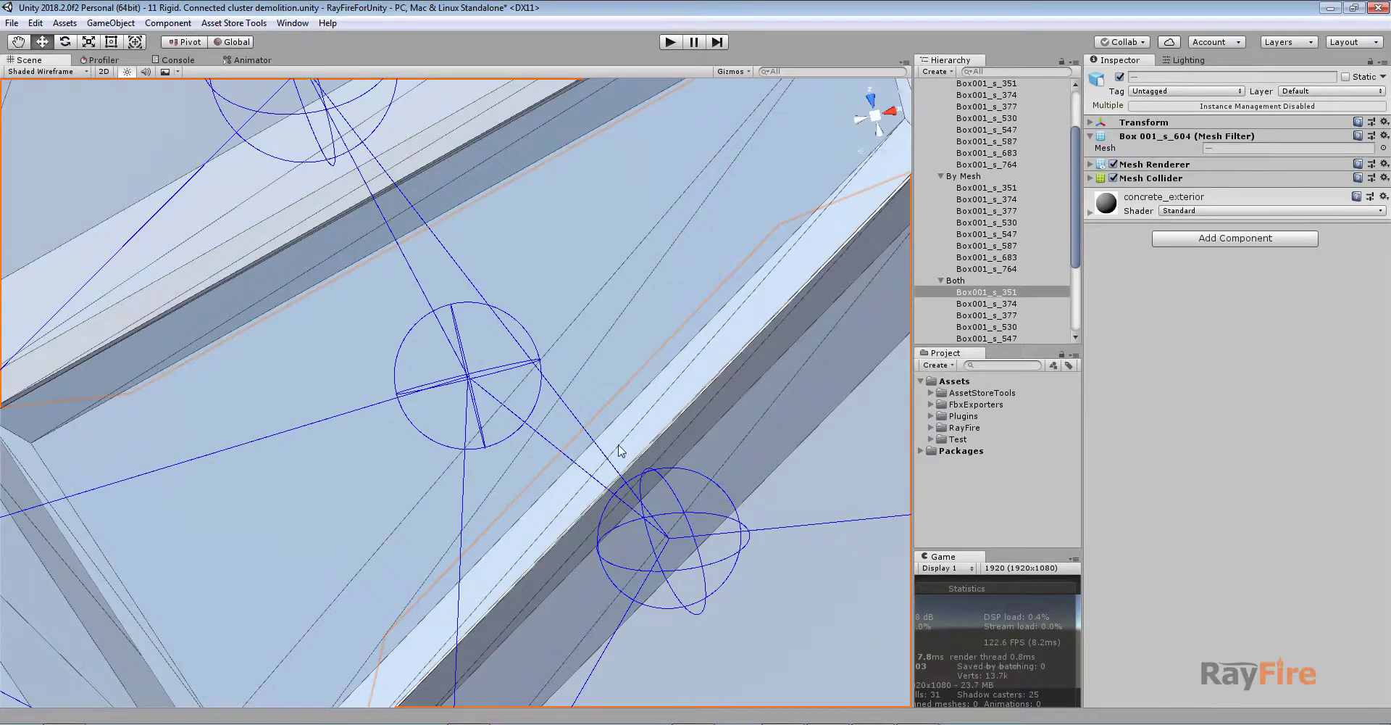
{"action": "scroll", "coordinate": [478, 300], "scroll_direction": "down", "scroll_amount": 10}
{"action": "scroll", "coordinate": [470, 337], "scroll_direction": "up", "scroll_amount": 4}
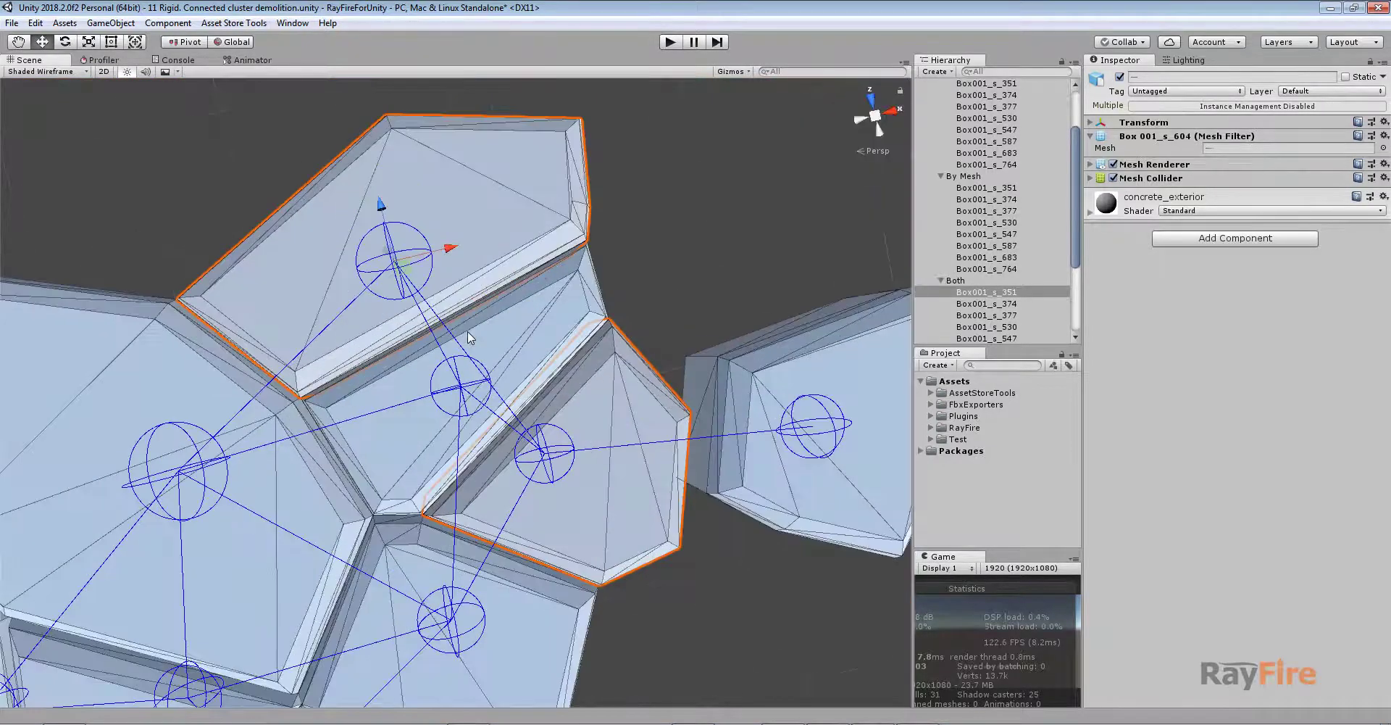
{"action": "key", "text": "alt"}
{"action": "left_click_drag", "start_coordinate": [542, 343], "coordinate": [481, 341], "text": "alt"}
{"action": "left_click_drag", "start_coordinate": [529, 419], "coordinate": [493, 390], "text": "alt"}
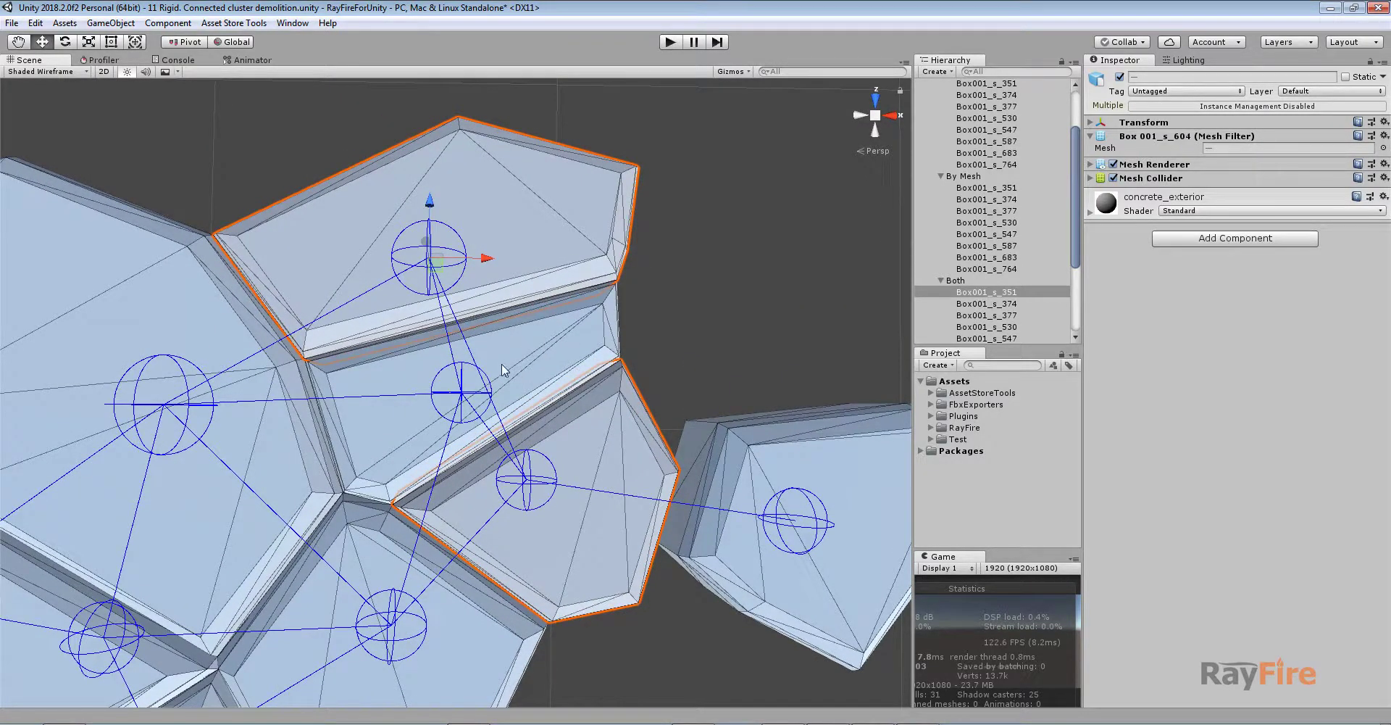
Compare the outlying shard's connection in the By Mesh cluster with the one in the Both cluster.
{"action": "scroll", "coordinate": [513, 381], "scroll_direction": "down", "scroll_amount": 5}
{"action": "middle_click_drag", "start_coordinate": [572, 357], "coordinate": [797, 310]}
{"action": "middle_click_drag", "start_coordinate": [373, 428], "coordinate": [750, 405]}
{"action": "scroll", "coordinate": [547, 384], "scroll_direction": "up", "scroll_amount": 5}
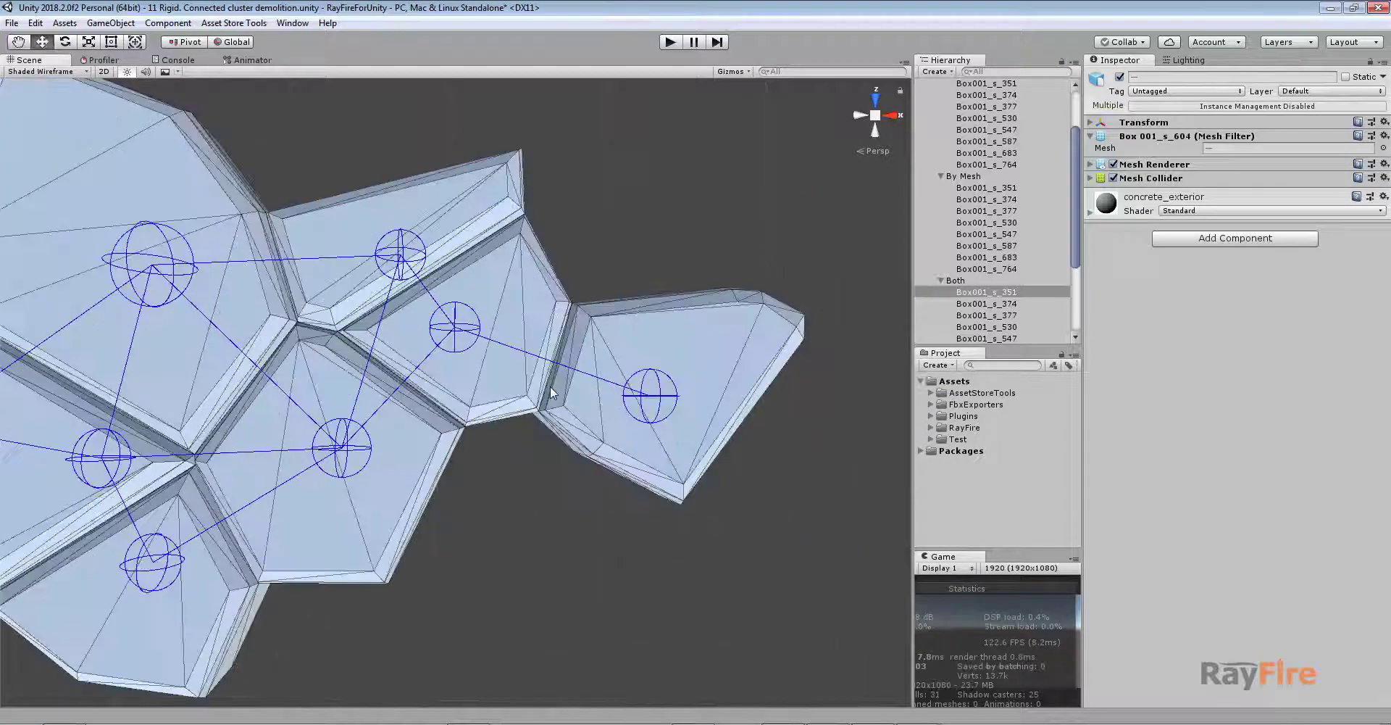
{"action": "scroll", "coordinate": [548, 384], "scroll_direction": "down", "scroll_amount": 6}
{"action": "middle_click_drag", "start_coordinate": [565, 391], "coordinate": [572, 399]}
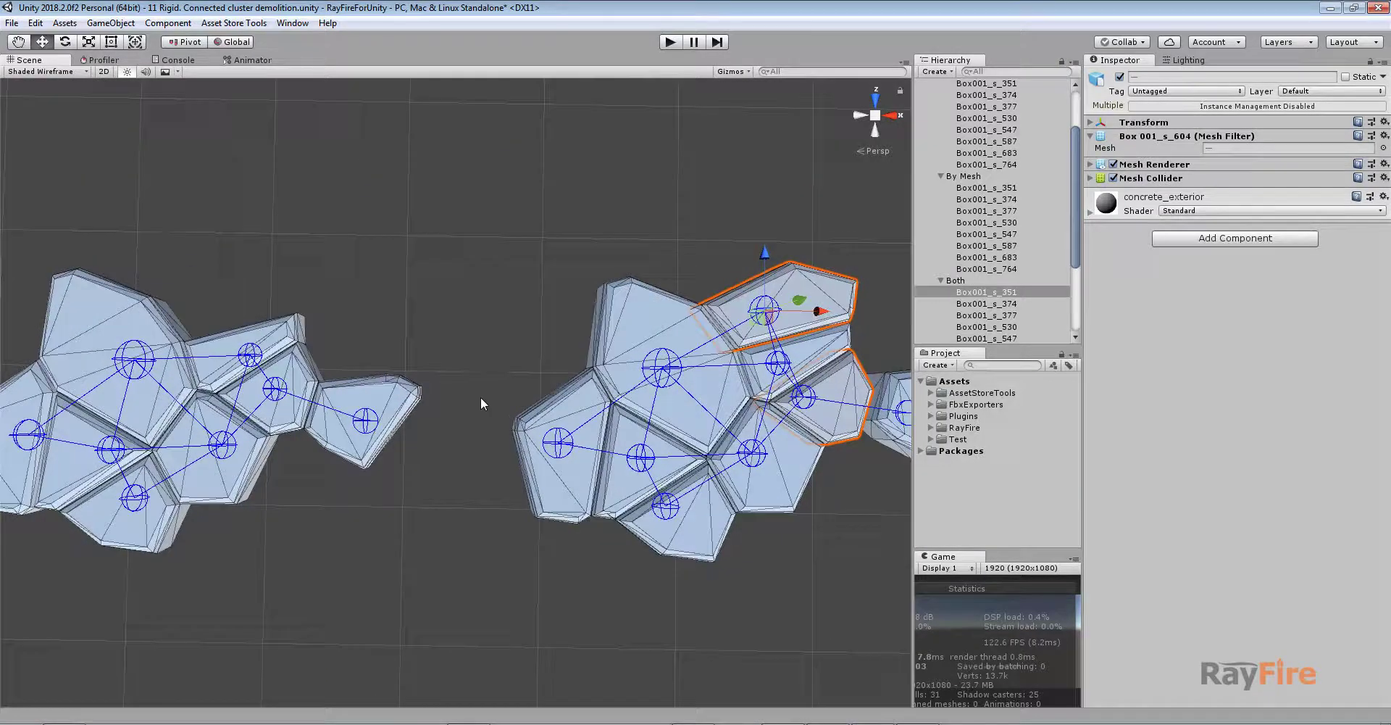
{"action": "left_click_drag", "start_coordinate": [707, 369], "coordinate": [403, 376]}
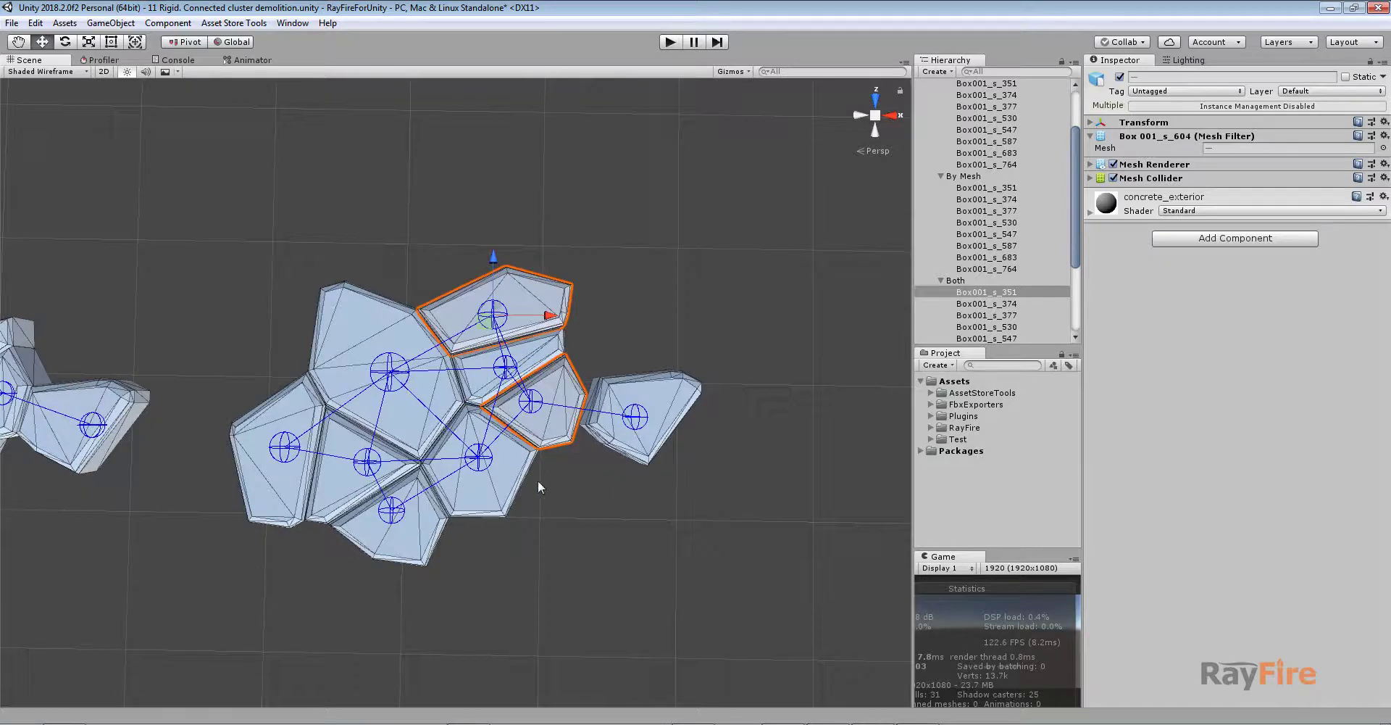
Clear the shard selection and view the three connectivity clusters side by side.
{"action": "left_click_drag", "start_coordinate": [538, 481], "coordinate": [457, 340], "text": "alt"}
{"action": "scroll", "coordinate": [369, 388], "scroll_direction": "down", "scroll_amount": 5}
{"action": "middle_click_drag", "start_coordinate": [368, 389], "coordinate": [621, 410]}
{"action": "left_click_drag", "start_coordinate": [621, 410], "coordinate": [519, 472], "text": "alt"}
{"action": "left_click", "coordinate": [576, 477]}
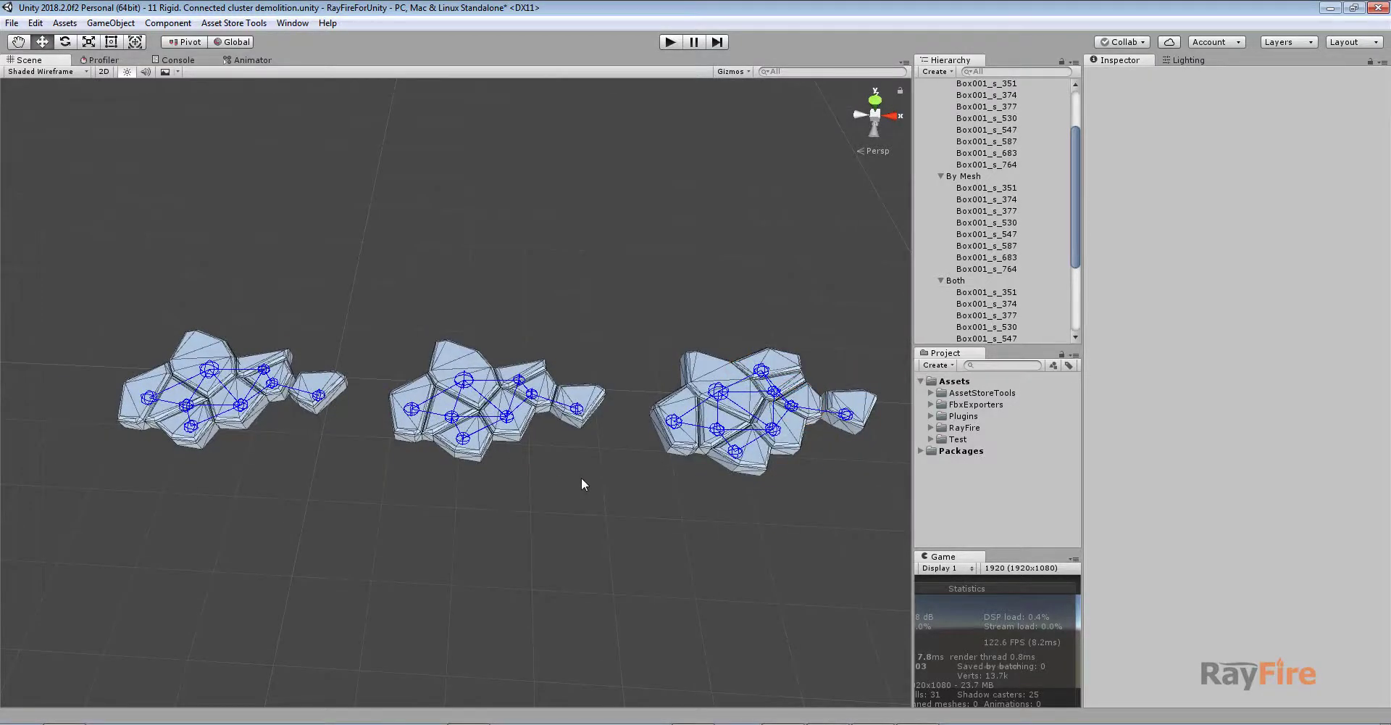